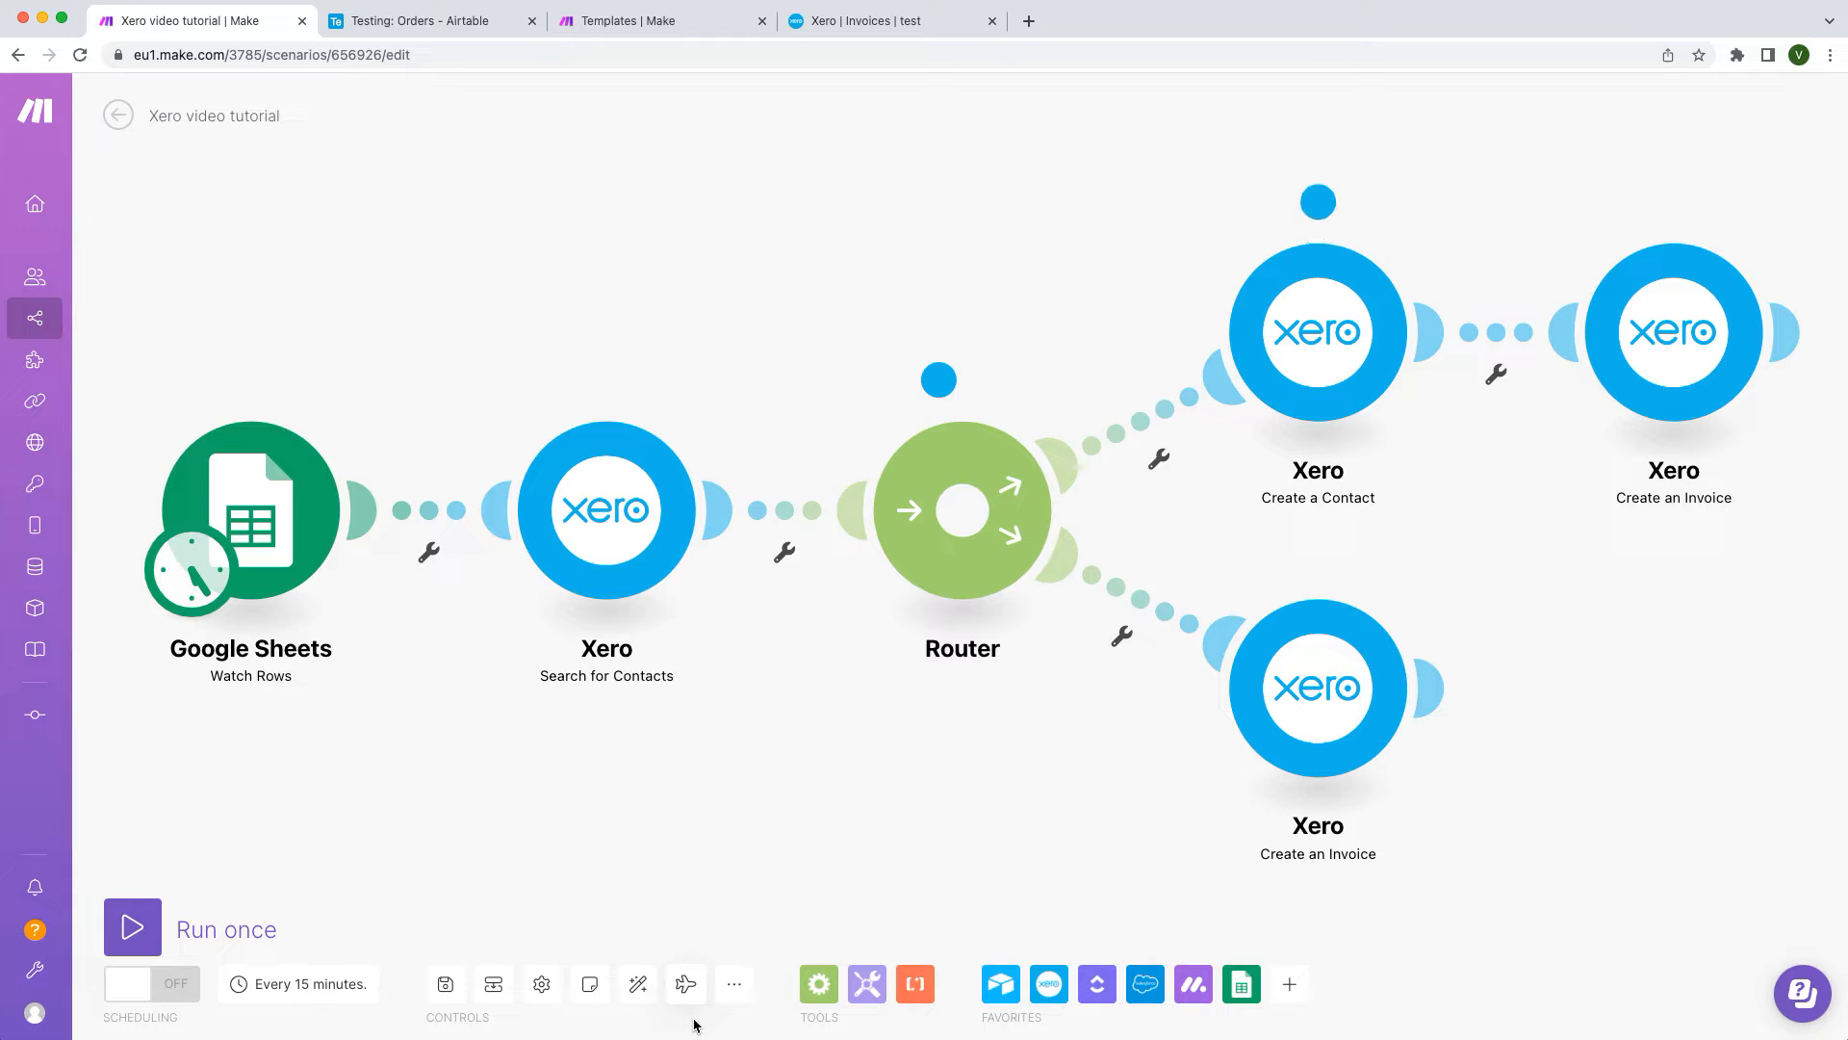
Step: Switch to the 'Testing: Orders - Airtable' browser tab
key(ctrl+Tab)
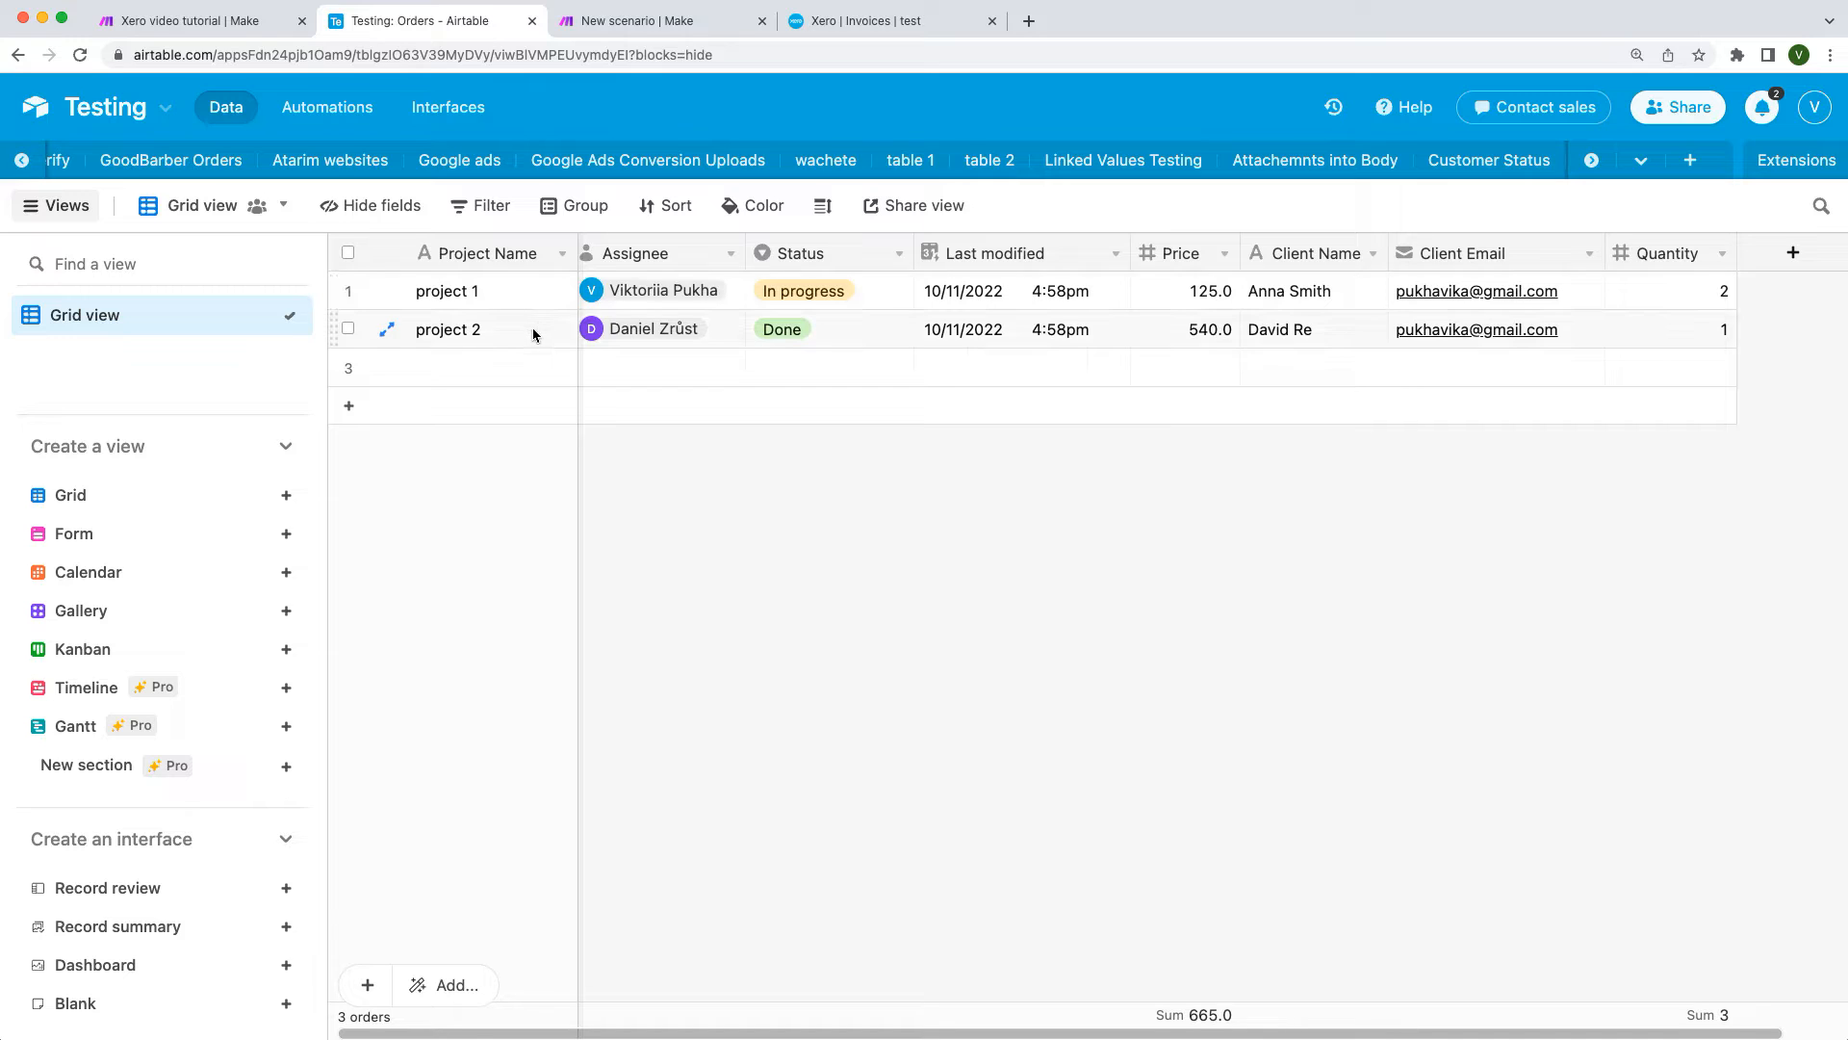
Step: Look over project 2's Status options without changing them, then go to the new Make scenario
click(893, 337)
click(898, 329)
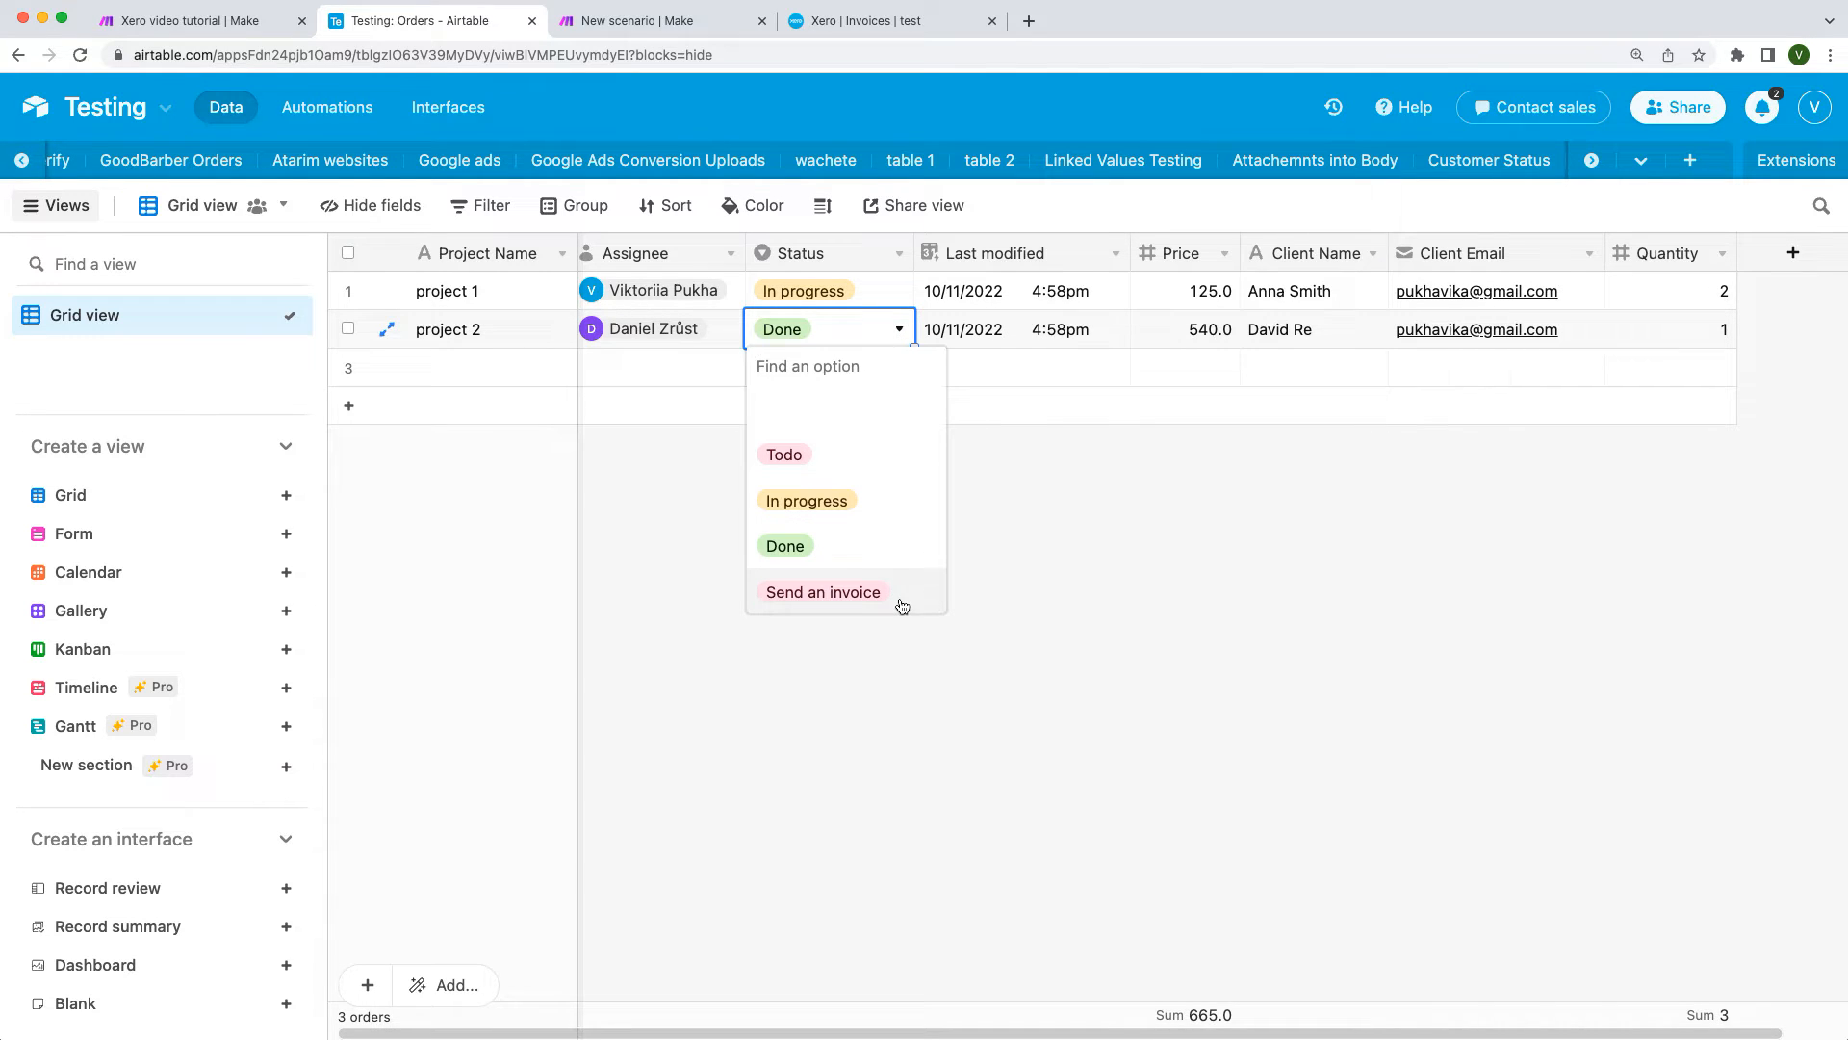
click(901, 331)
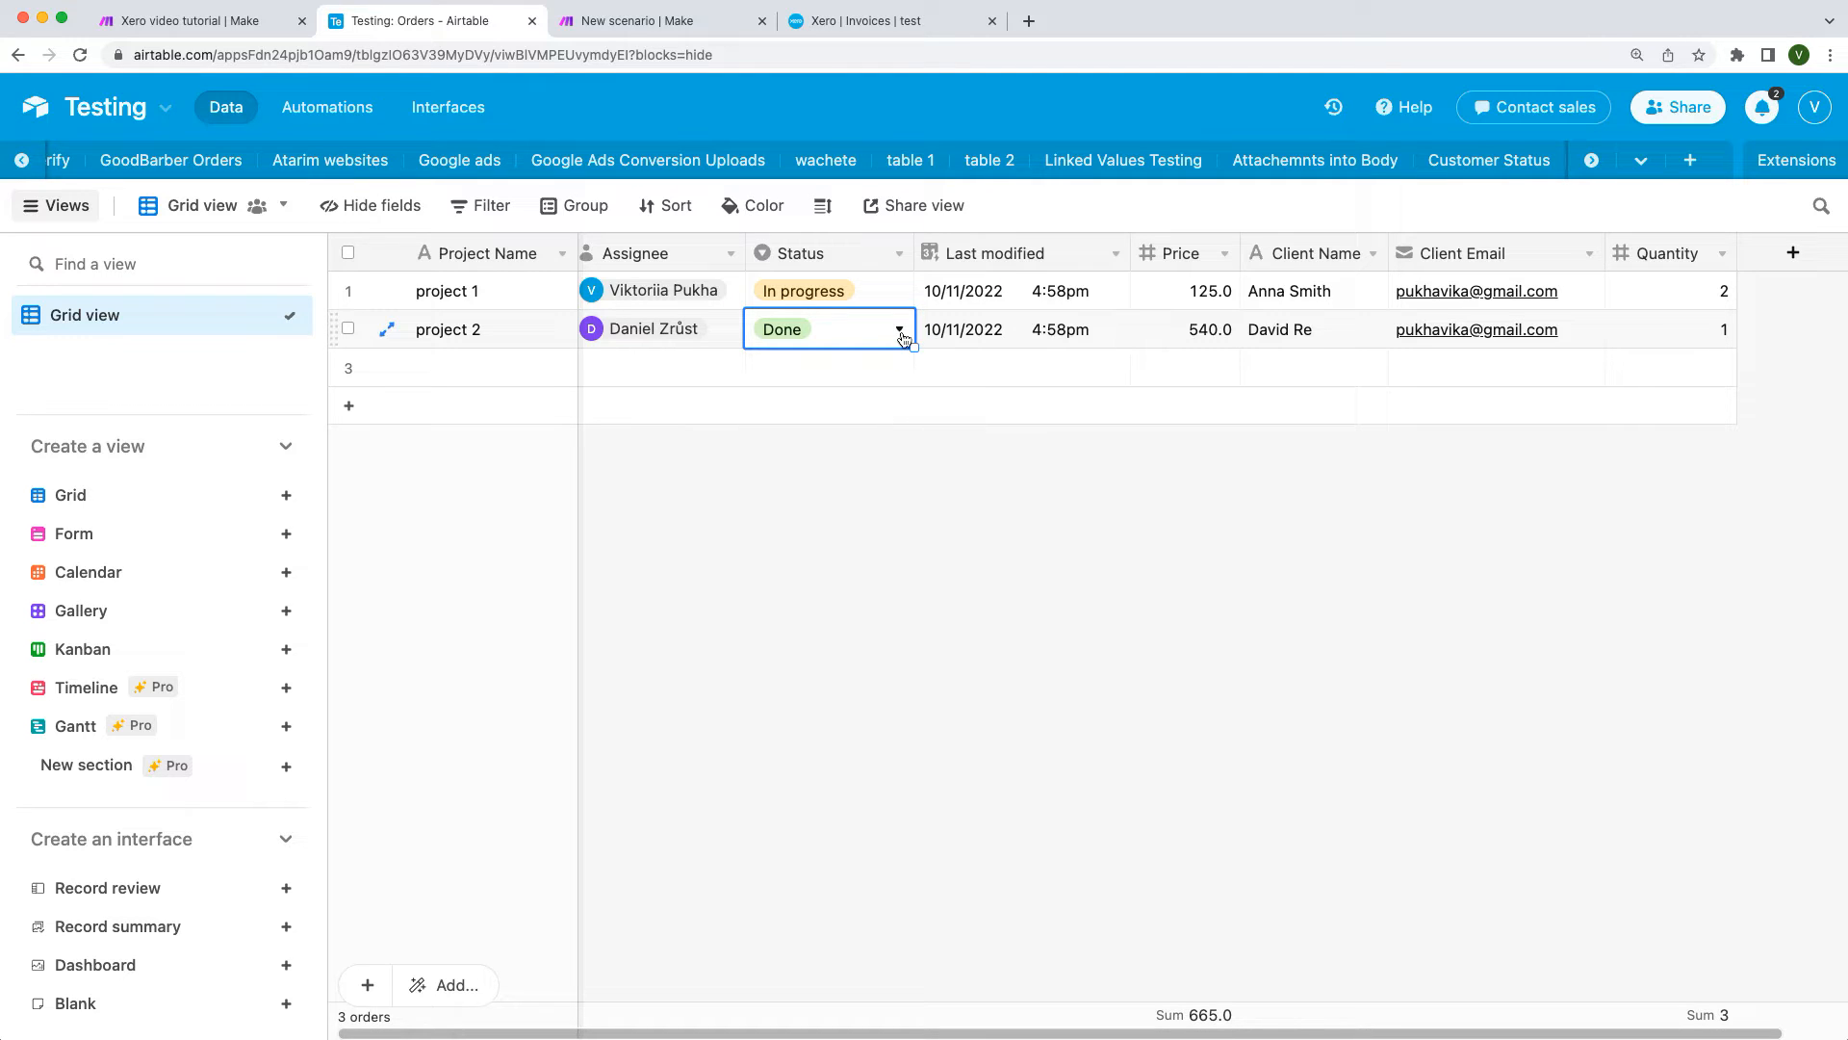
key(ctrl+Tab)
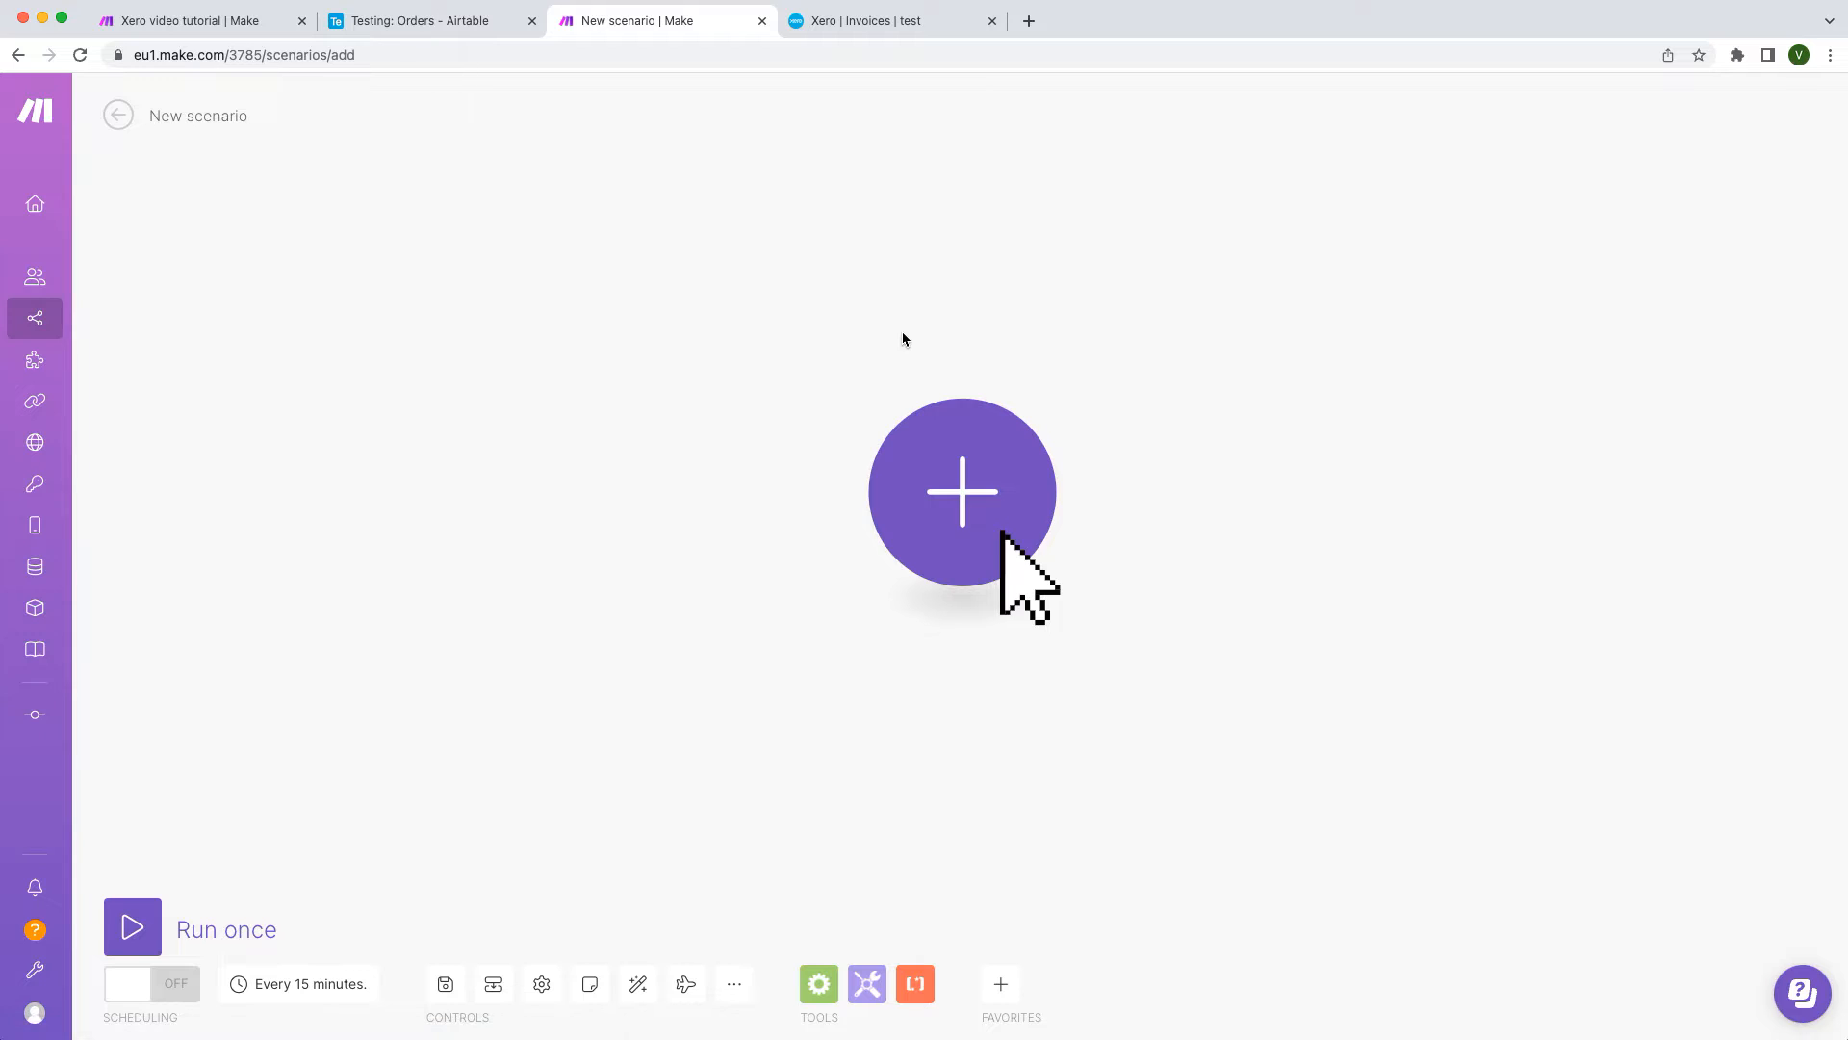
Step: Add an Airtable Watch Records trigger using the Make connection
click(955, 450)
text(airtable)
key(Return)
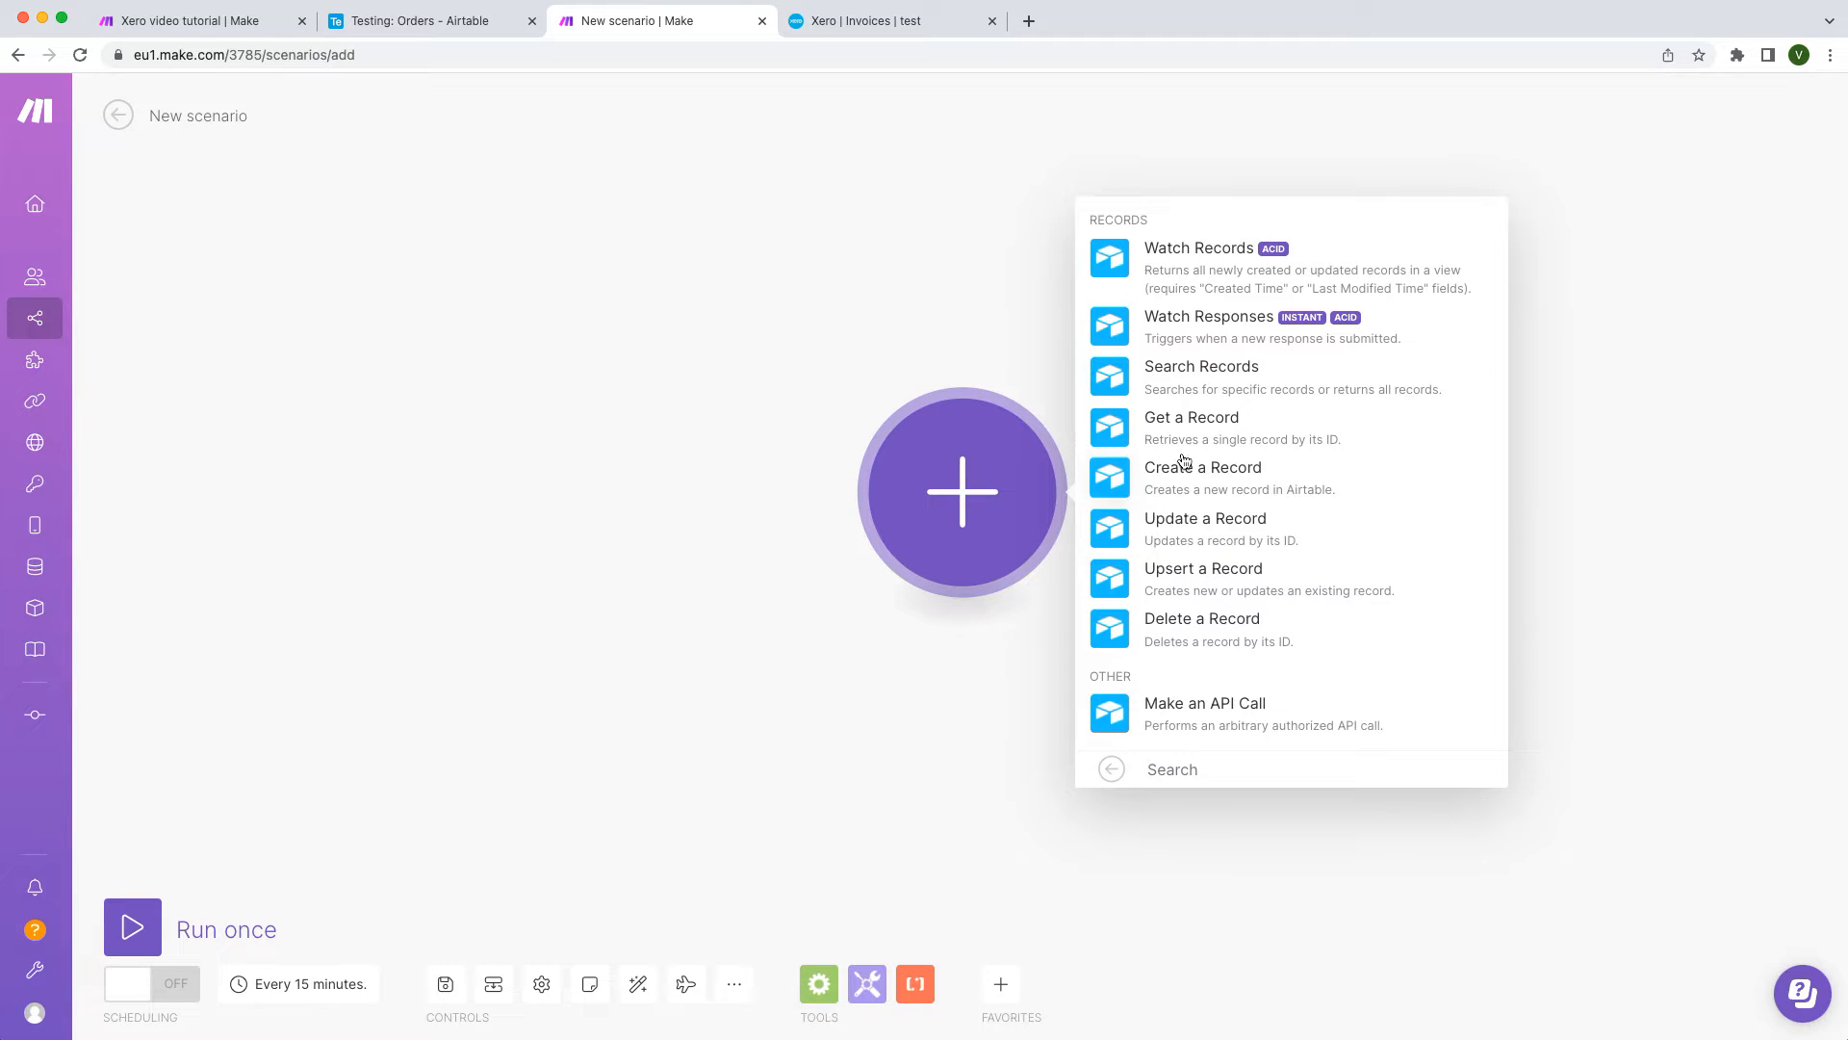
click(1198, 274)
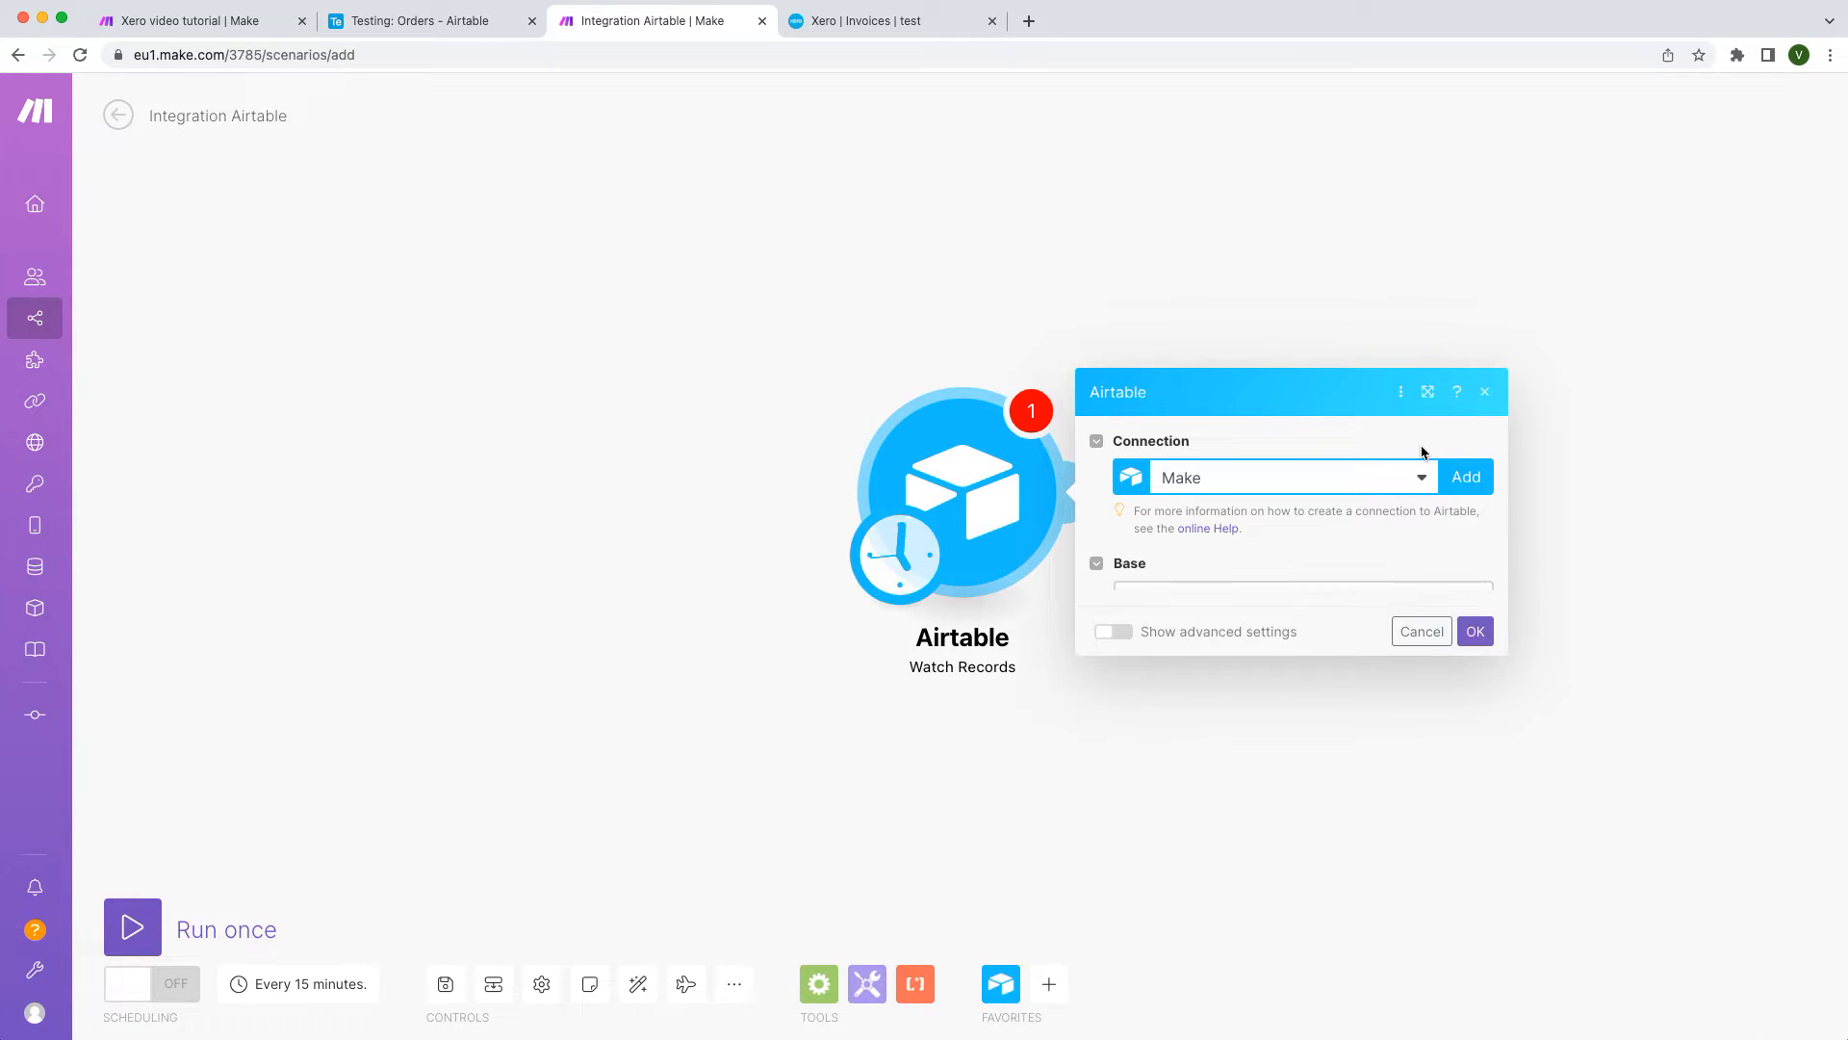
click(1423, 446)
click(1424, 446)
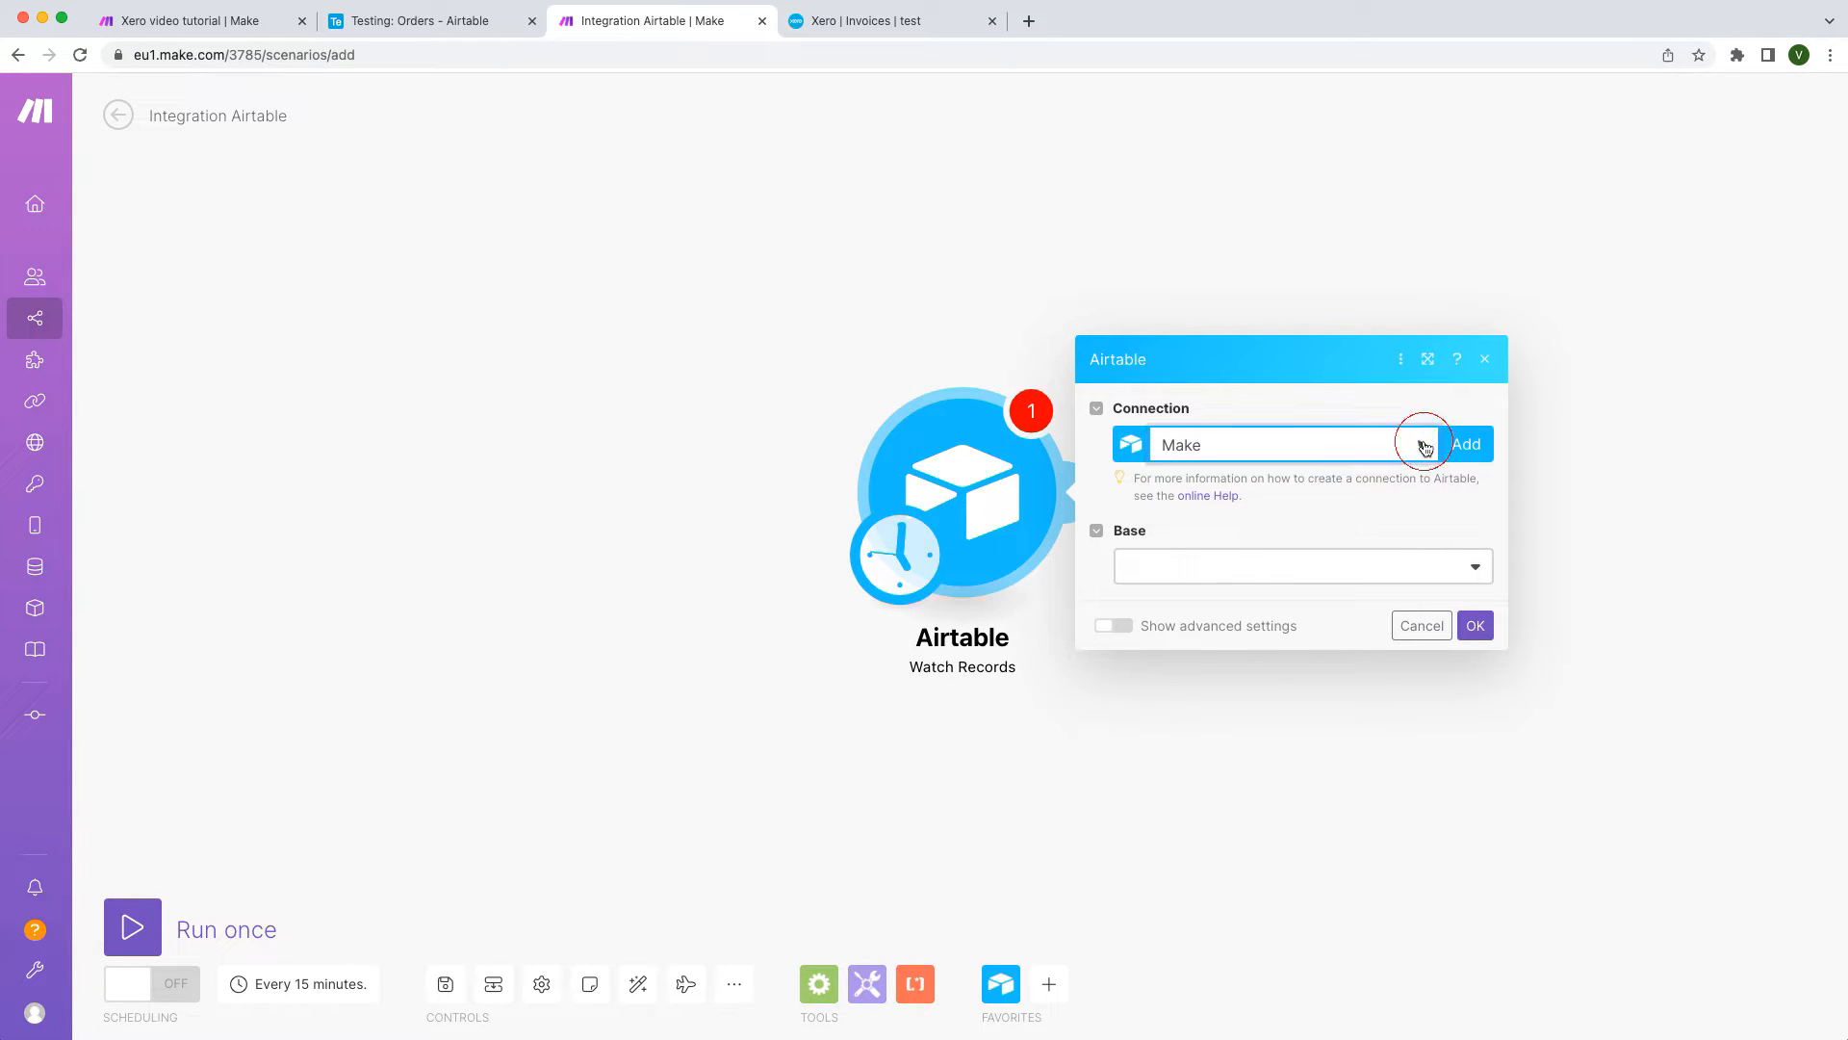
Step: Point the trigger at the Testing base's Orders table, triggered by Last modified
click(1451, 570)
text(testing)
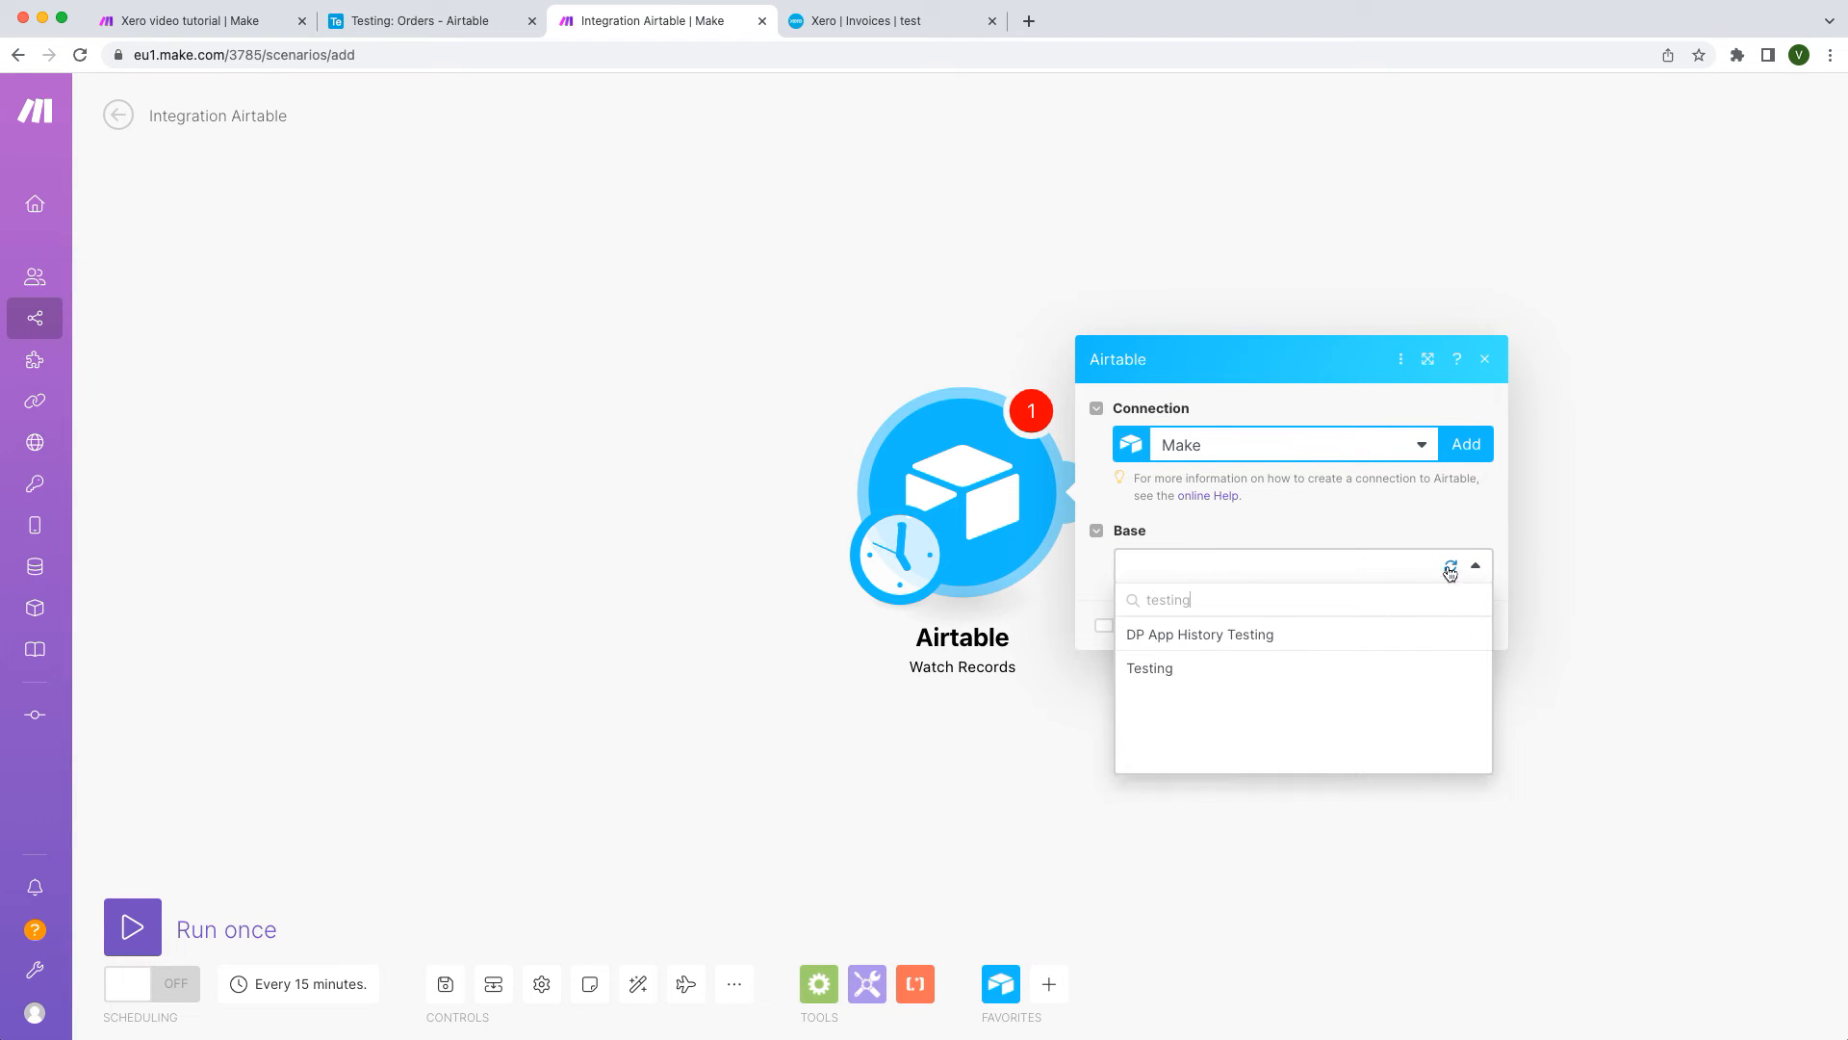
click(1421, 668)
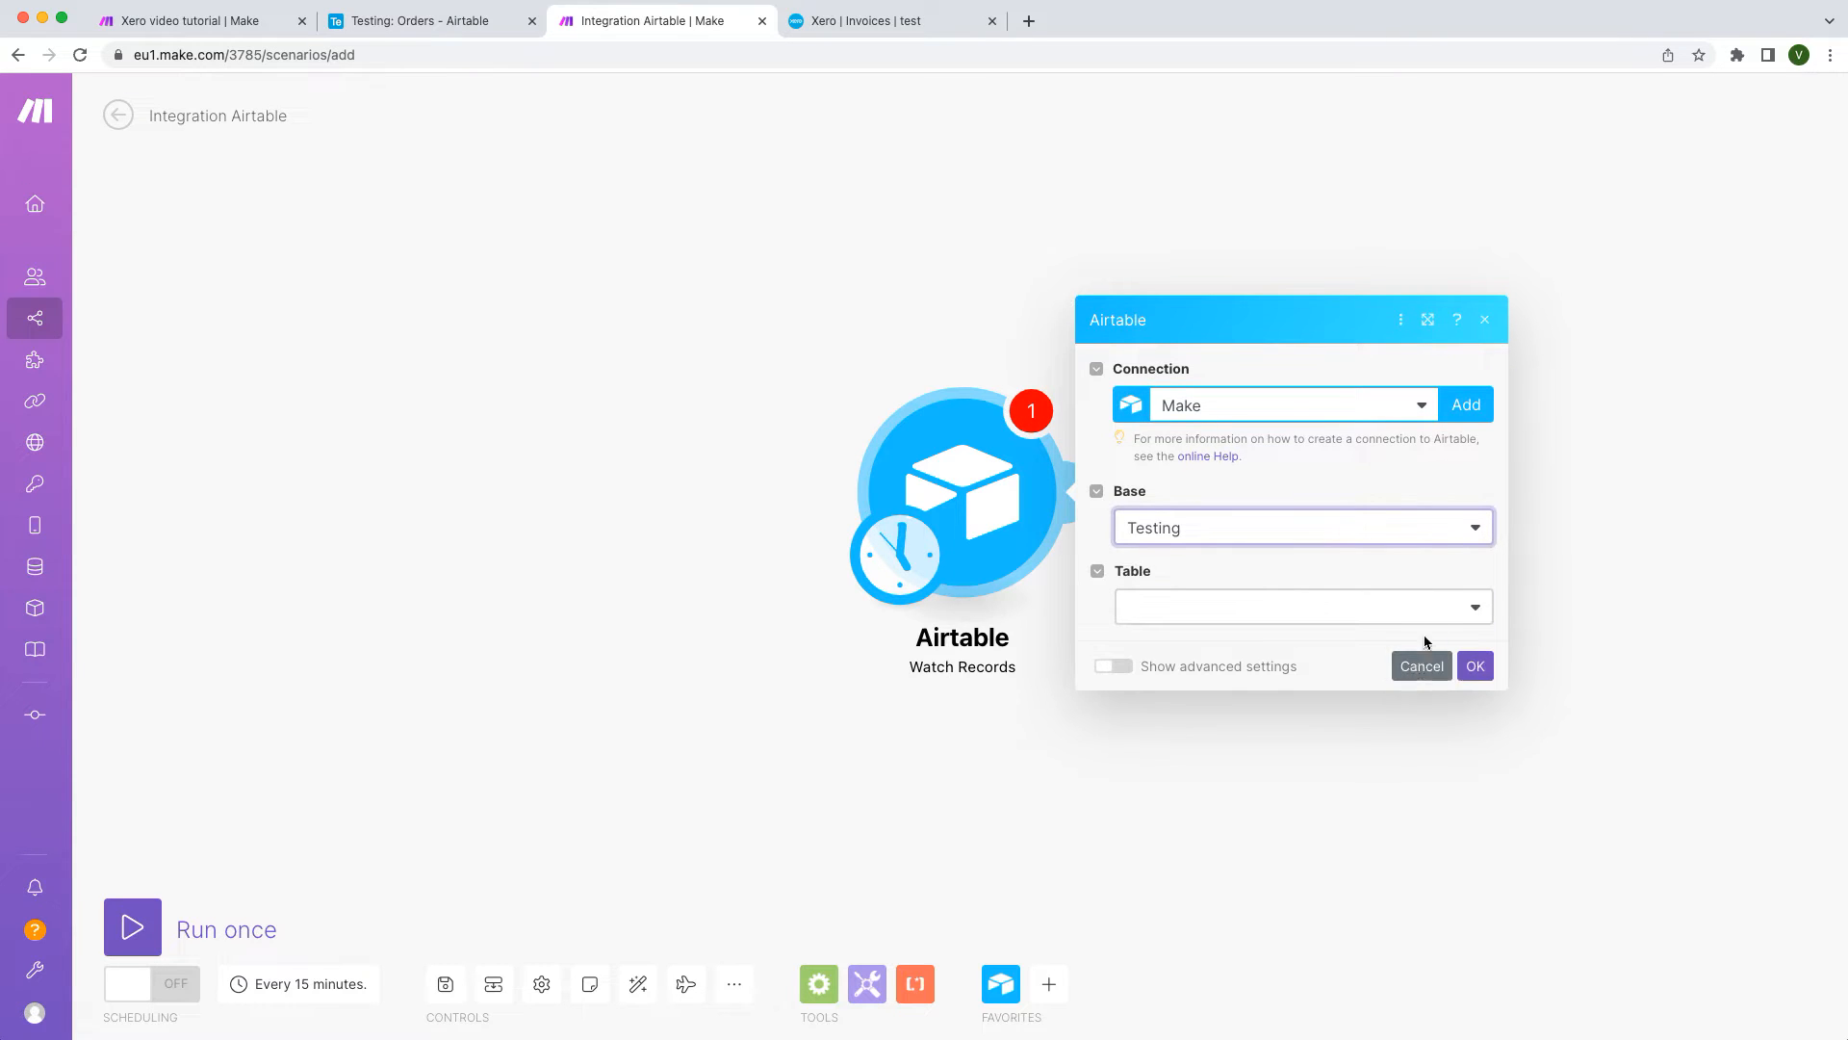
click(1434, 607)
text(order)
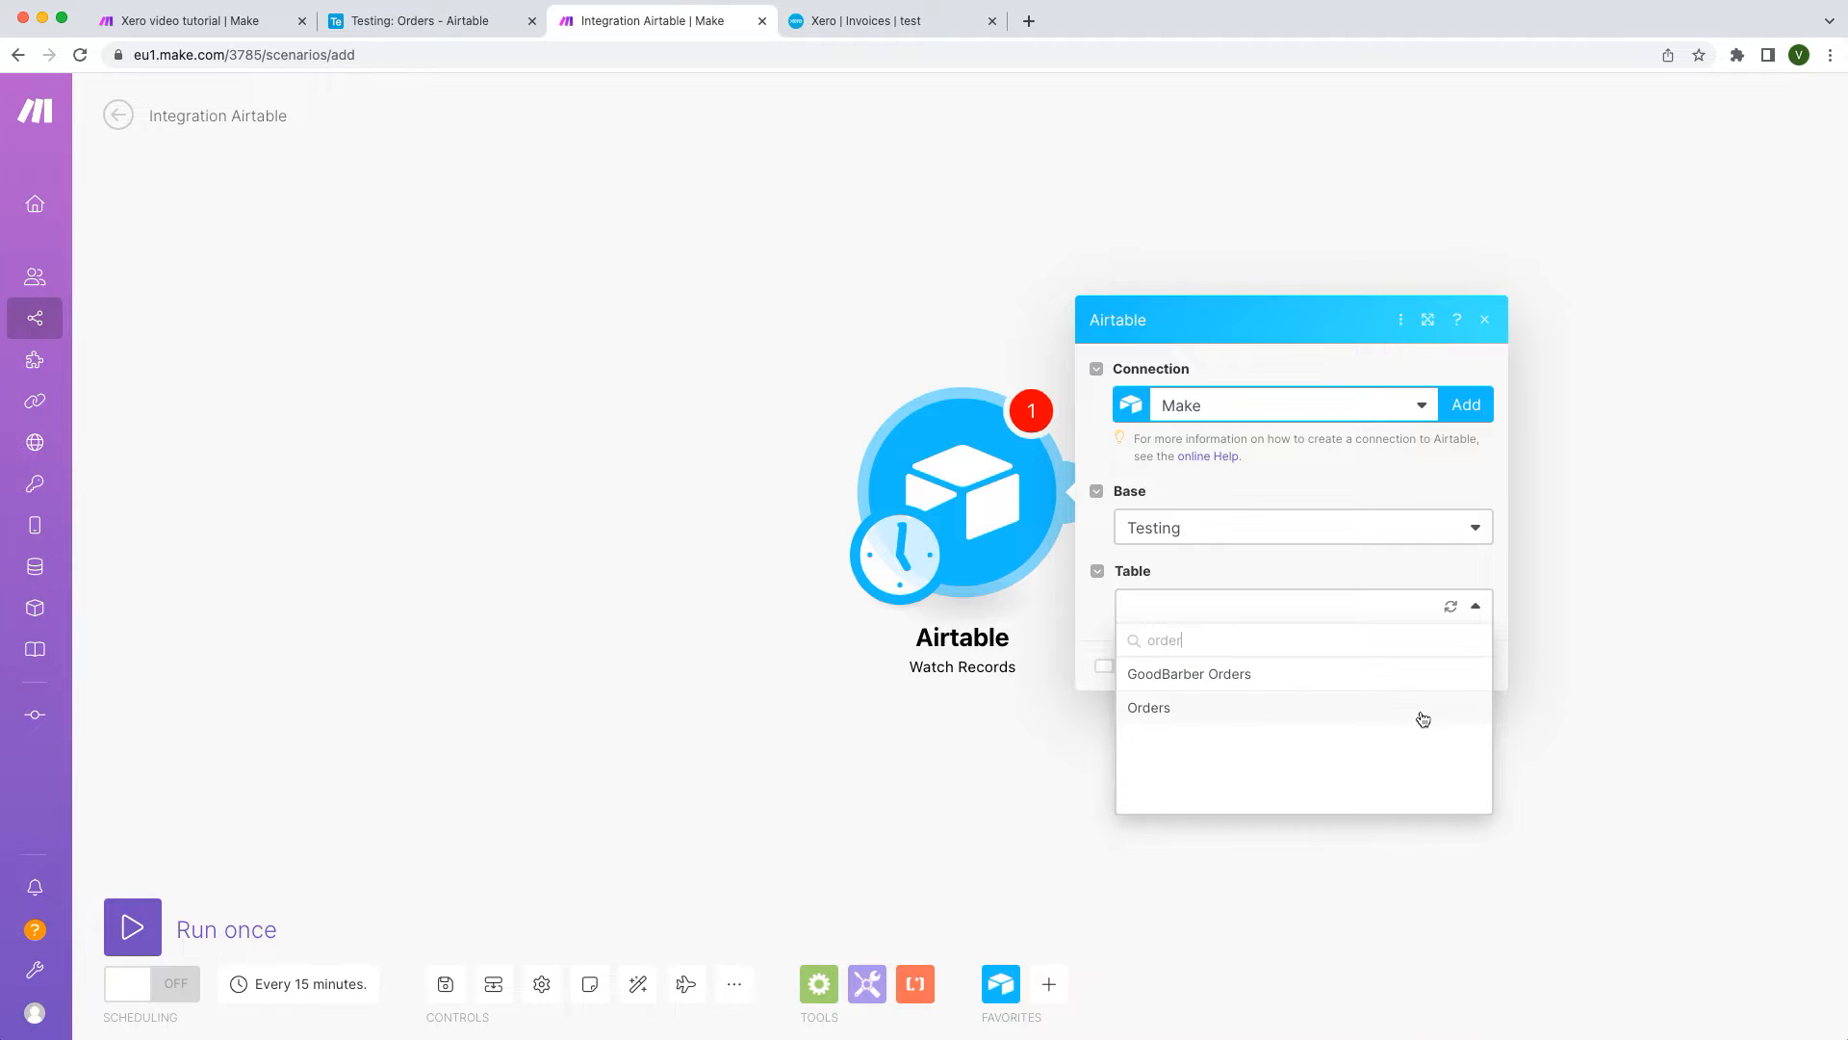
click(1423, 719)
click(1439, 503)
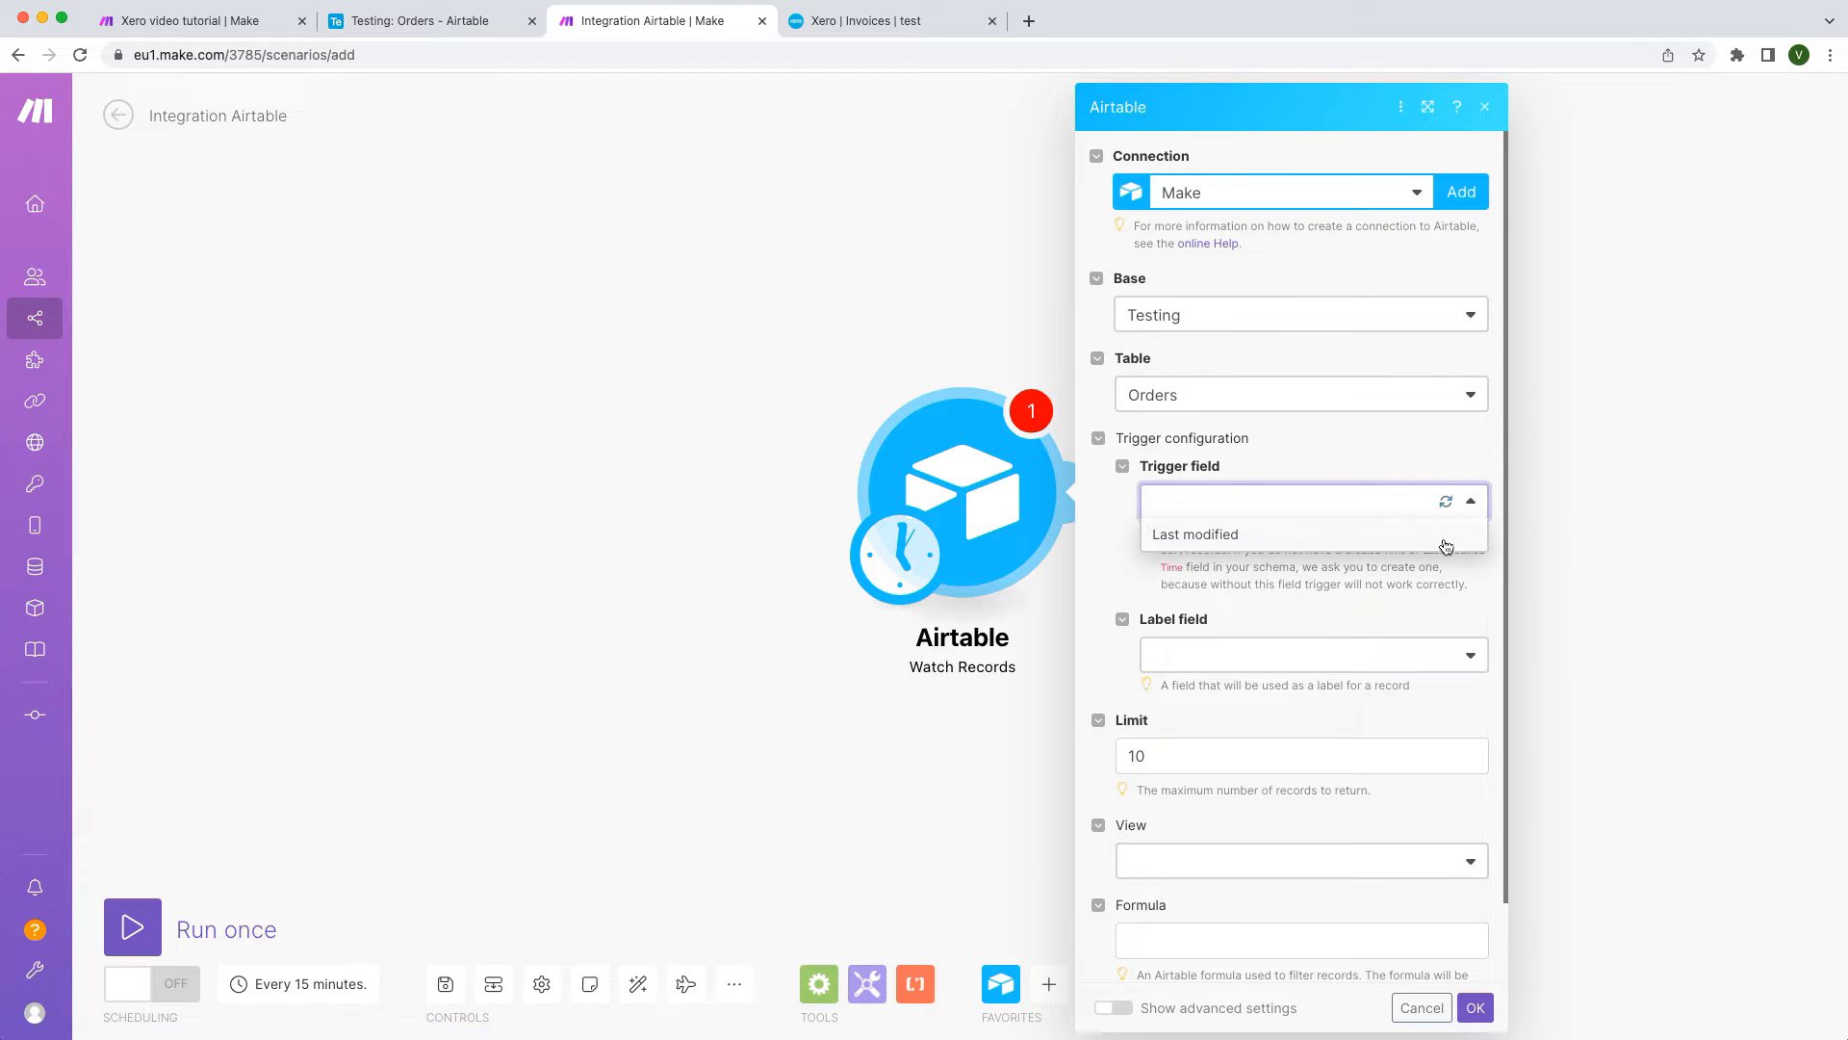
click(1444, 537)
Step: Use Project Name as label and paste the {Status}='Send an invoice' formula, then confirm
click(1470, 647)
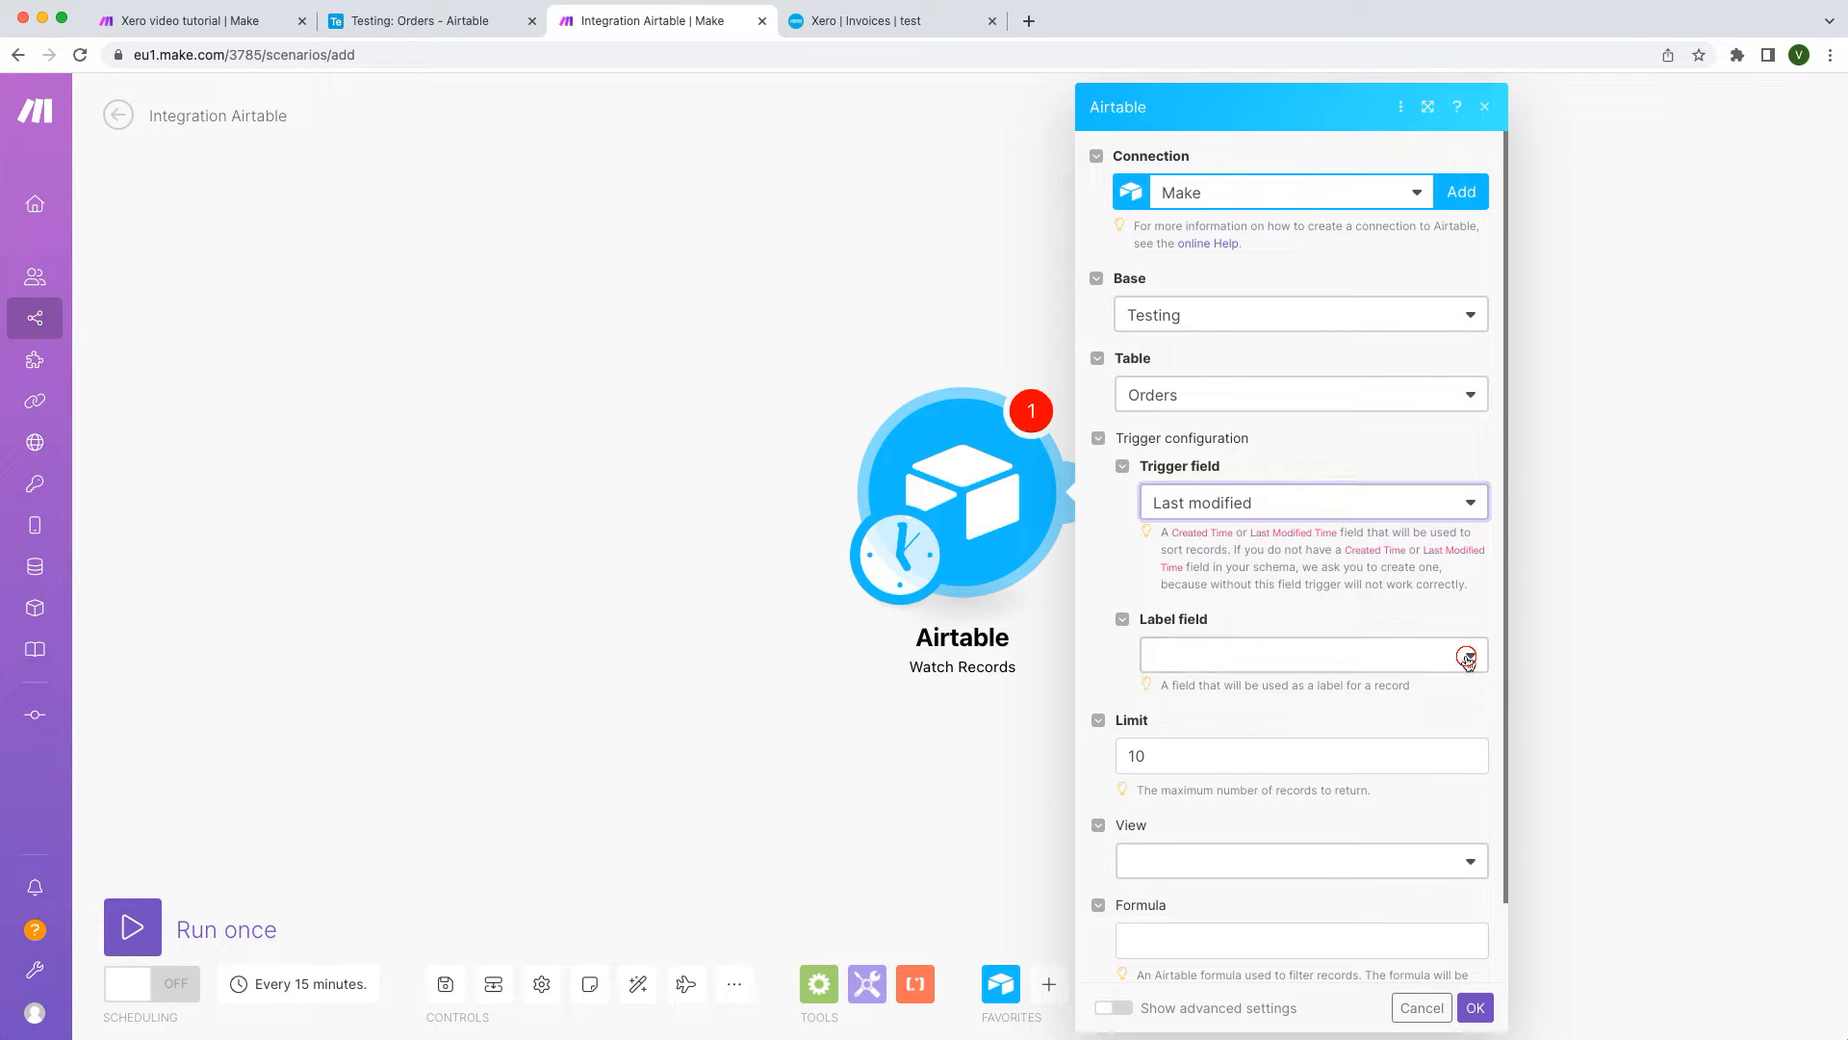
click(1460, 687)
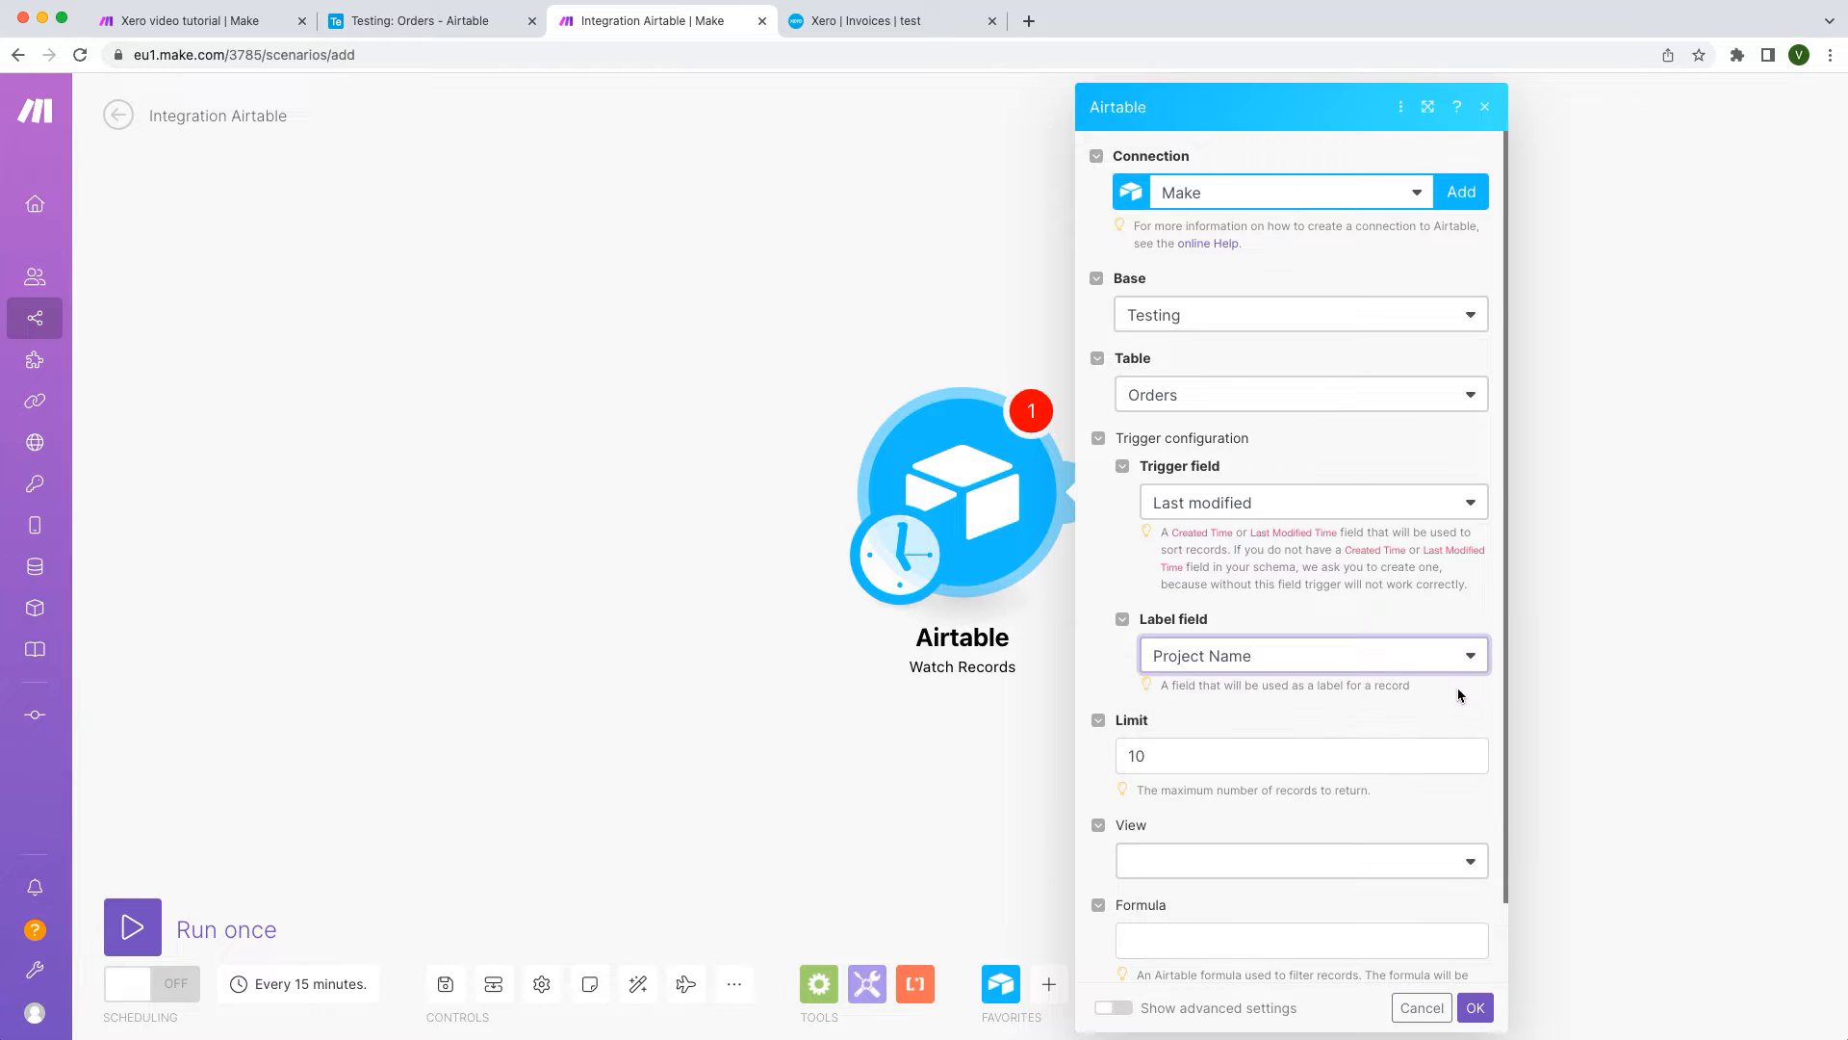
click(1445, 748)
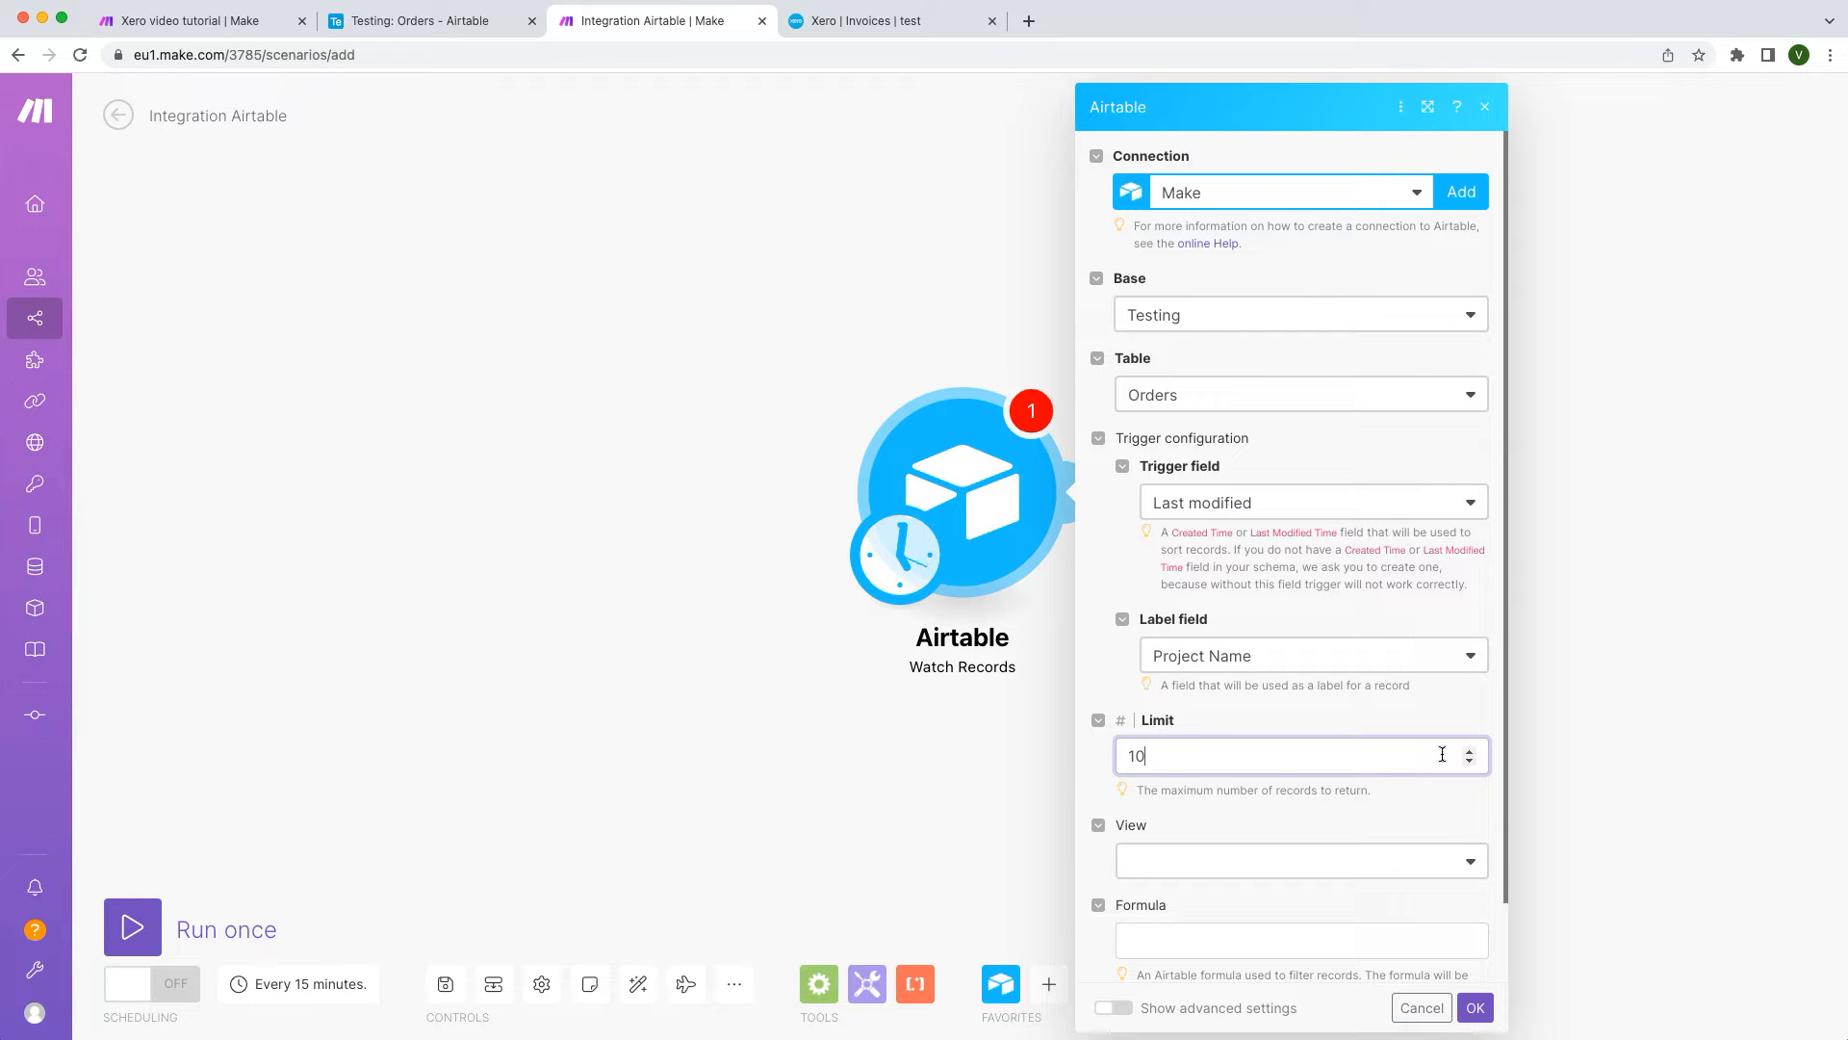
click(1434, 941)
text({Status}='Send an invoice')
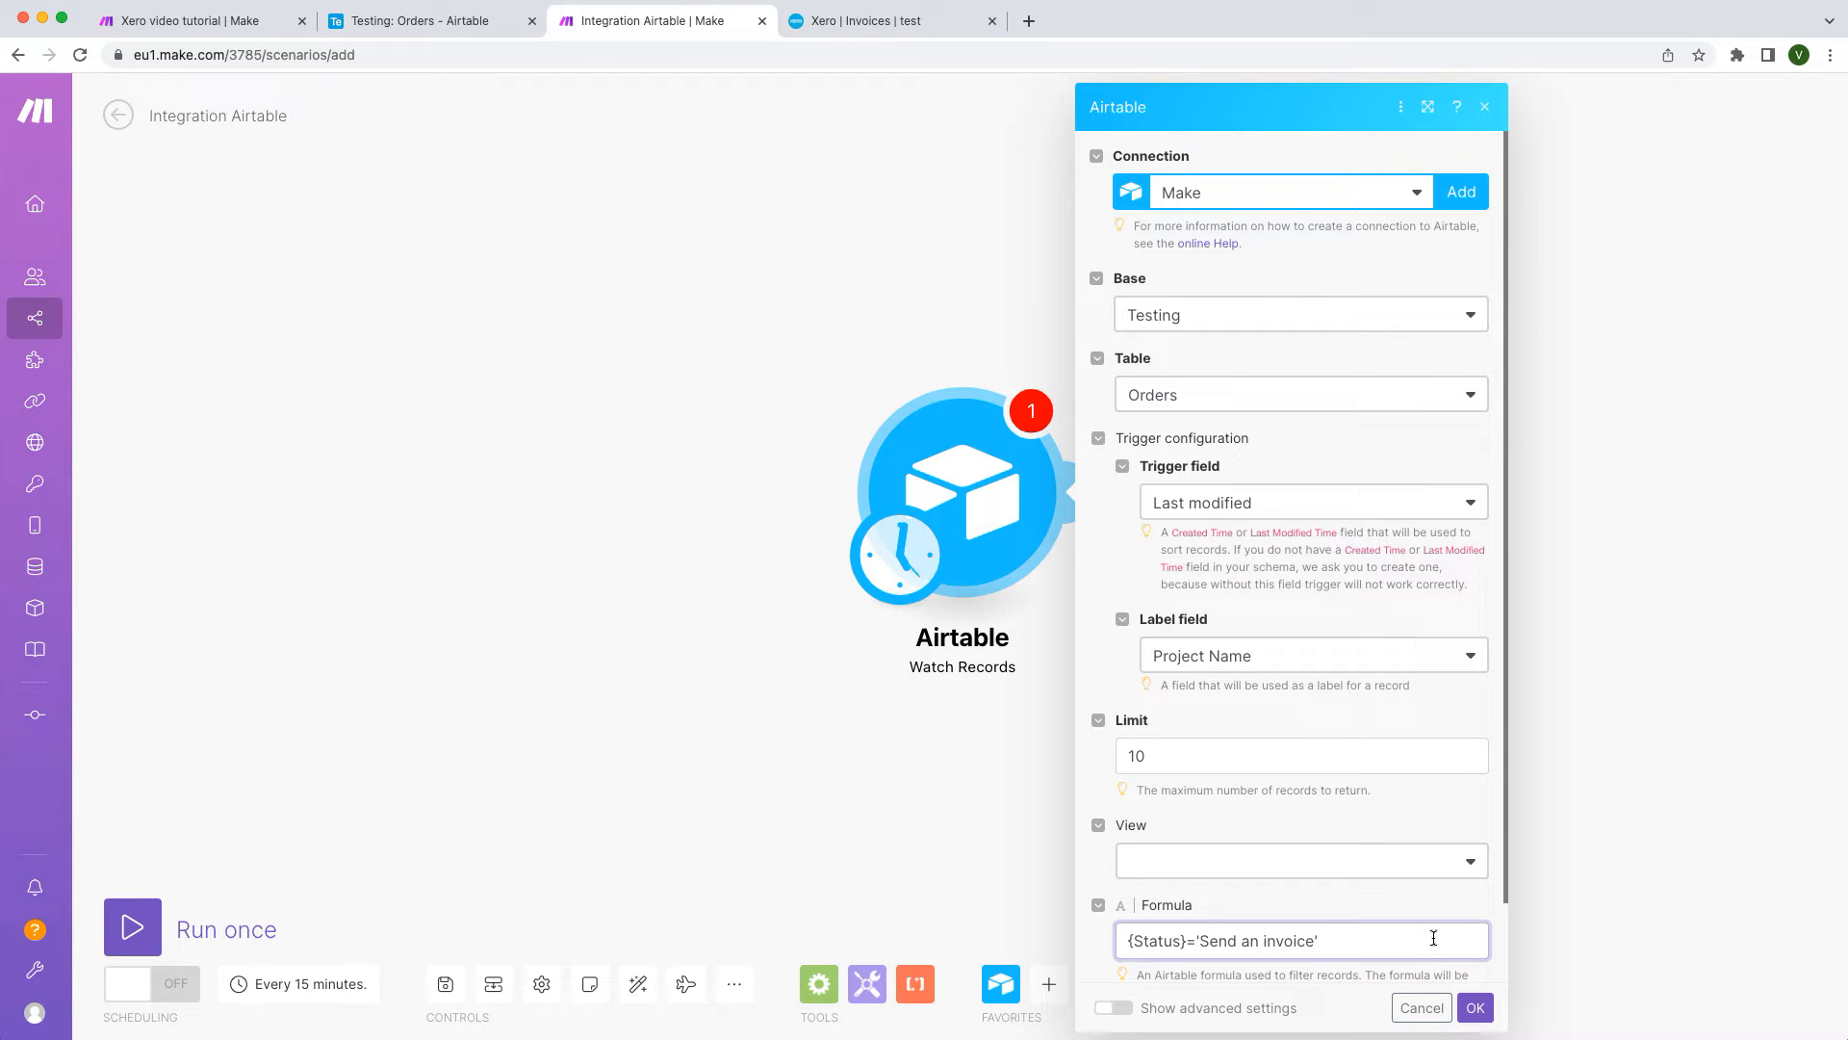
click(1475, 1008)
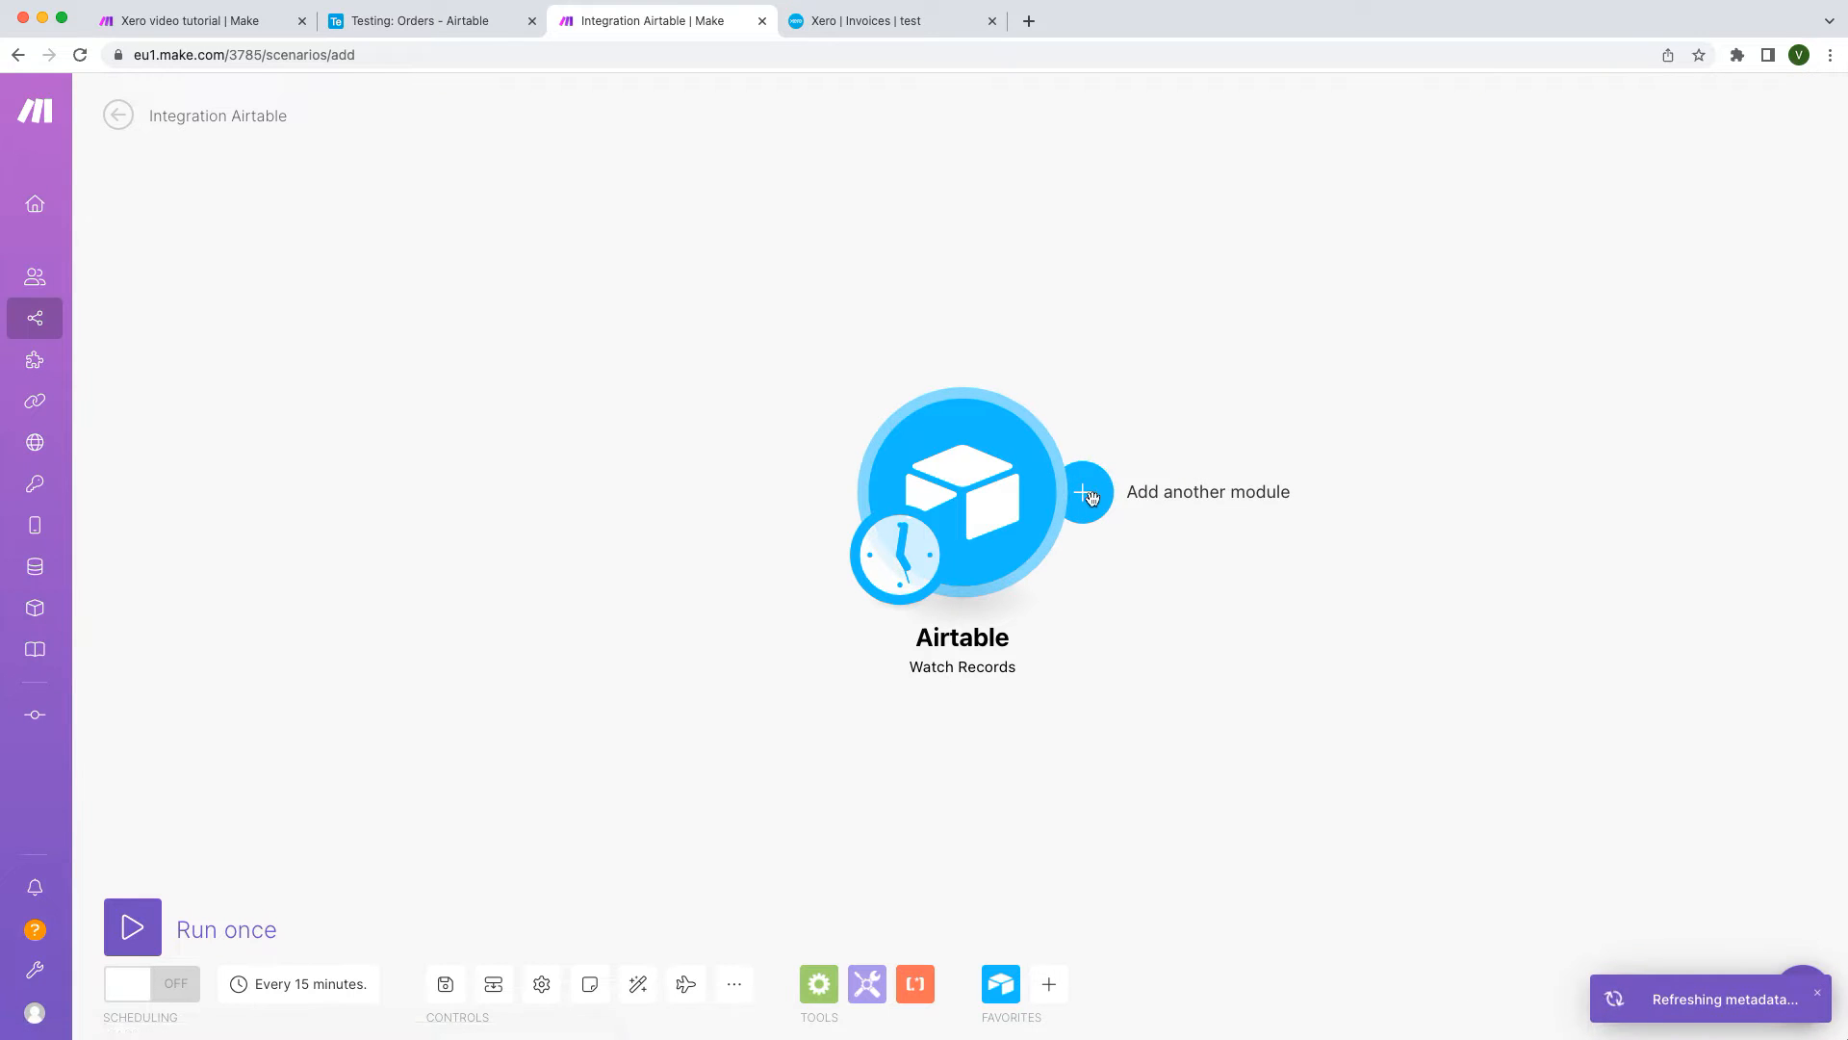
Step: Add a Xero Search for Contacts module using My Xero connection
click(1088, 493)
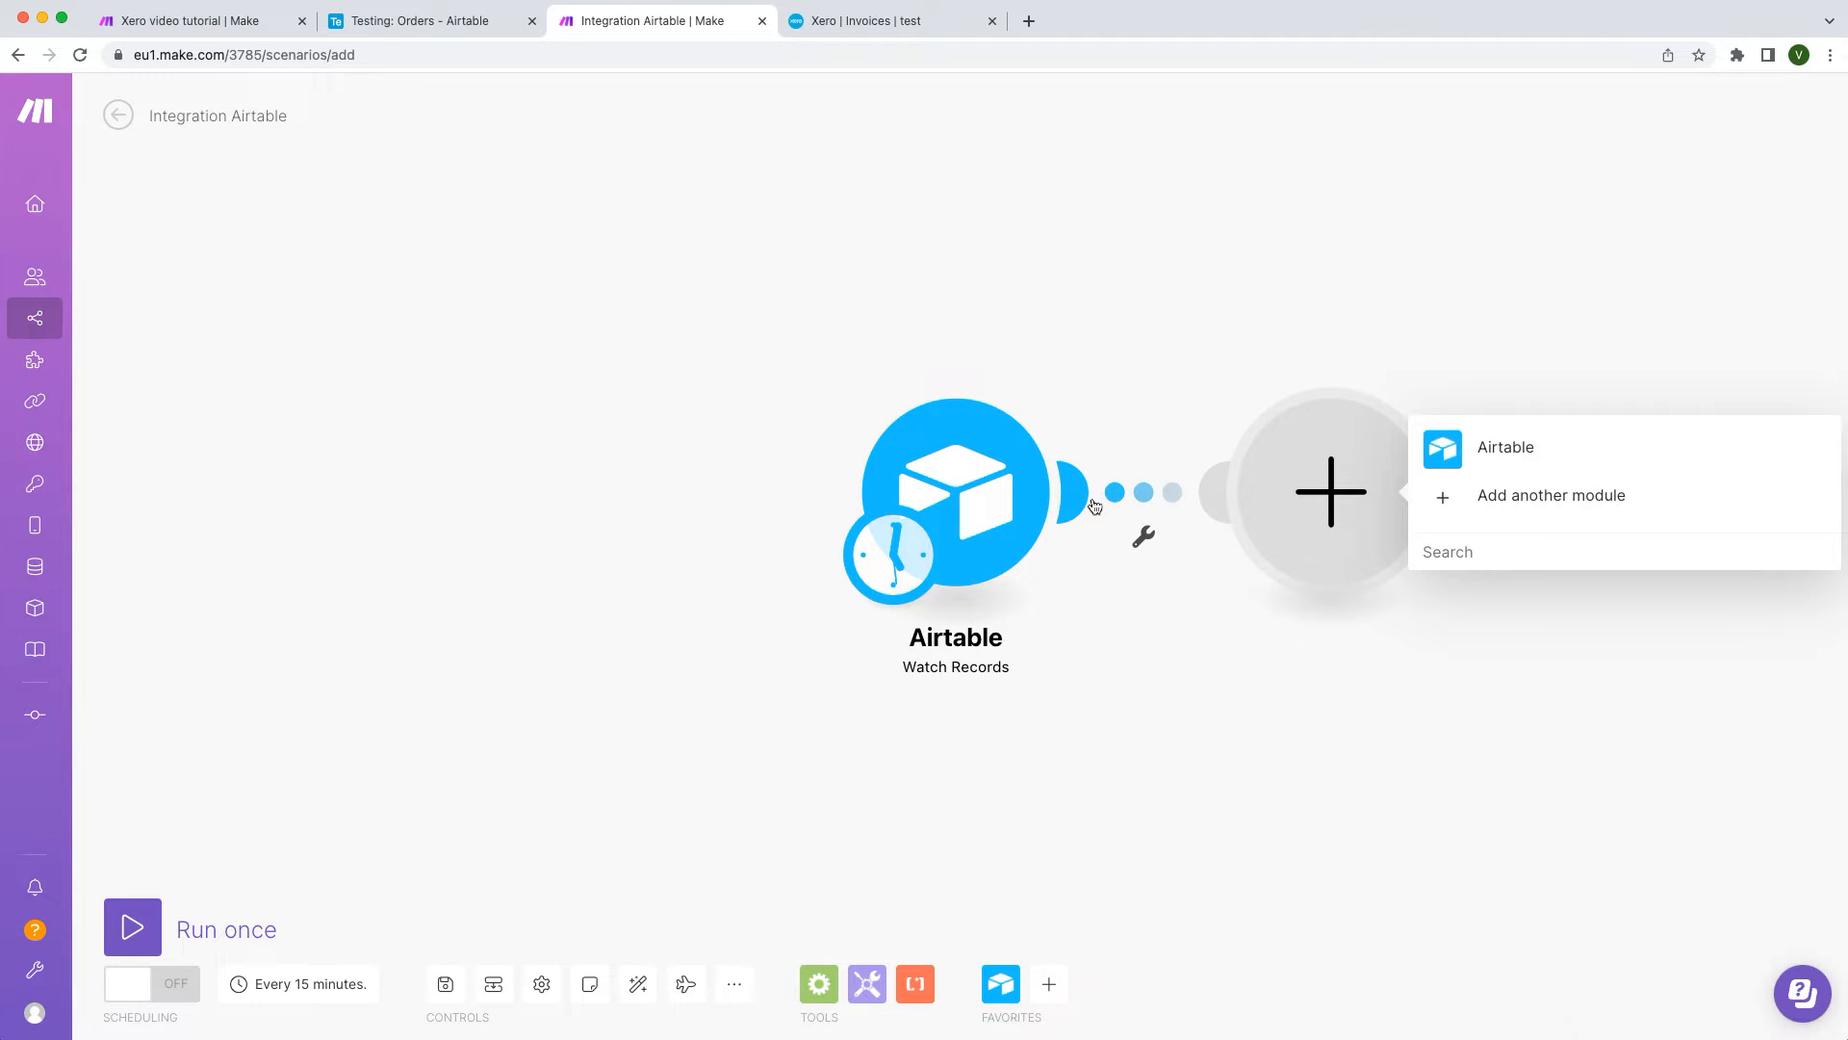
text(xero)
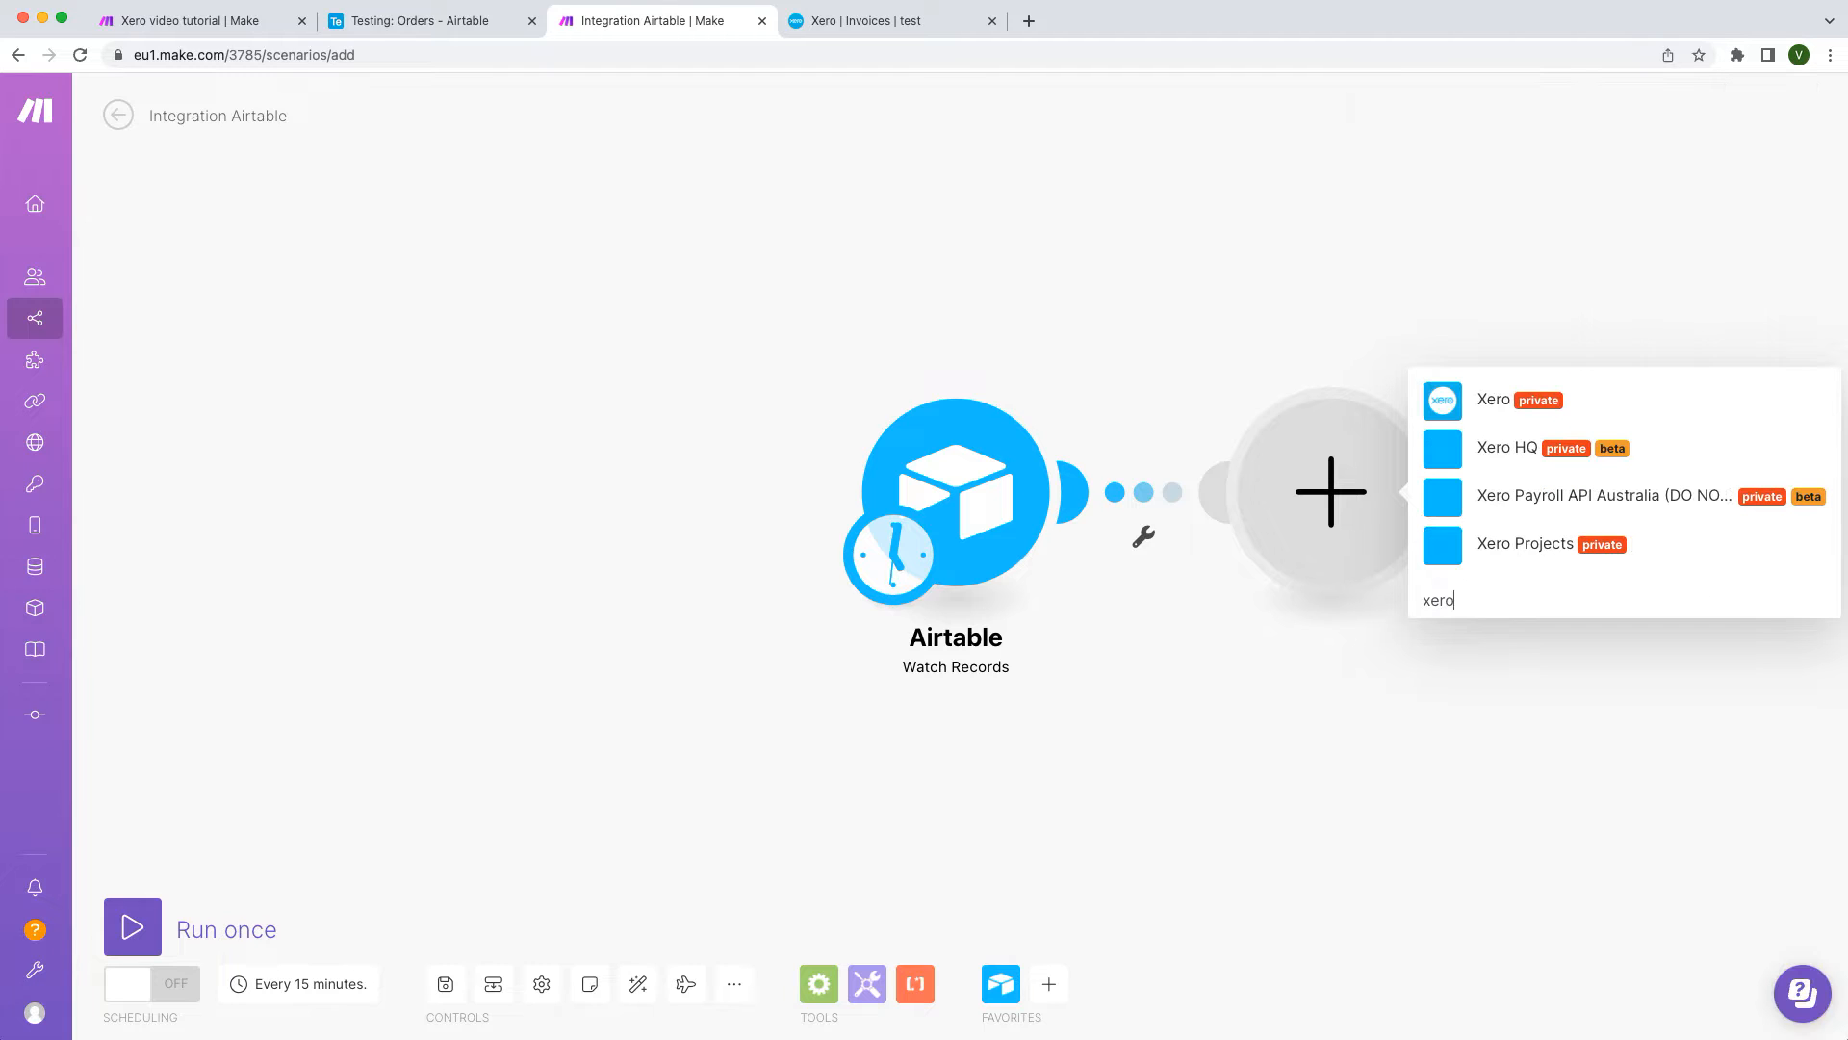
click(1643, 403)
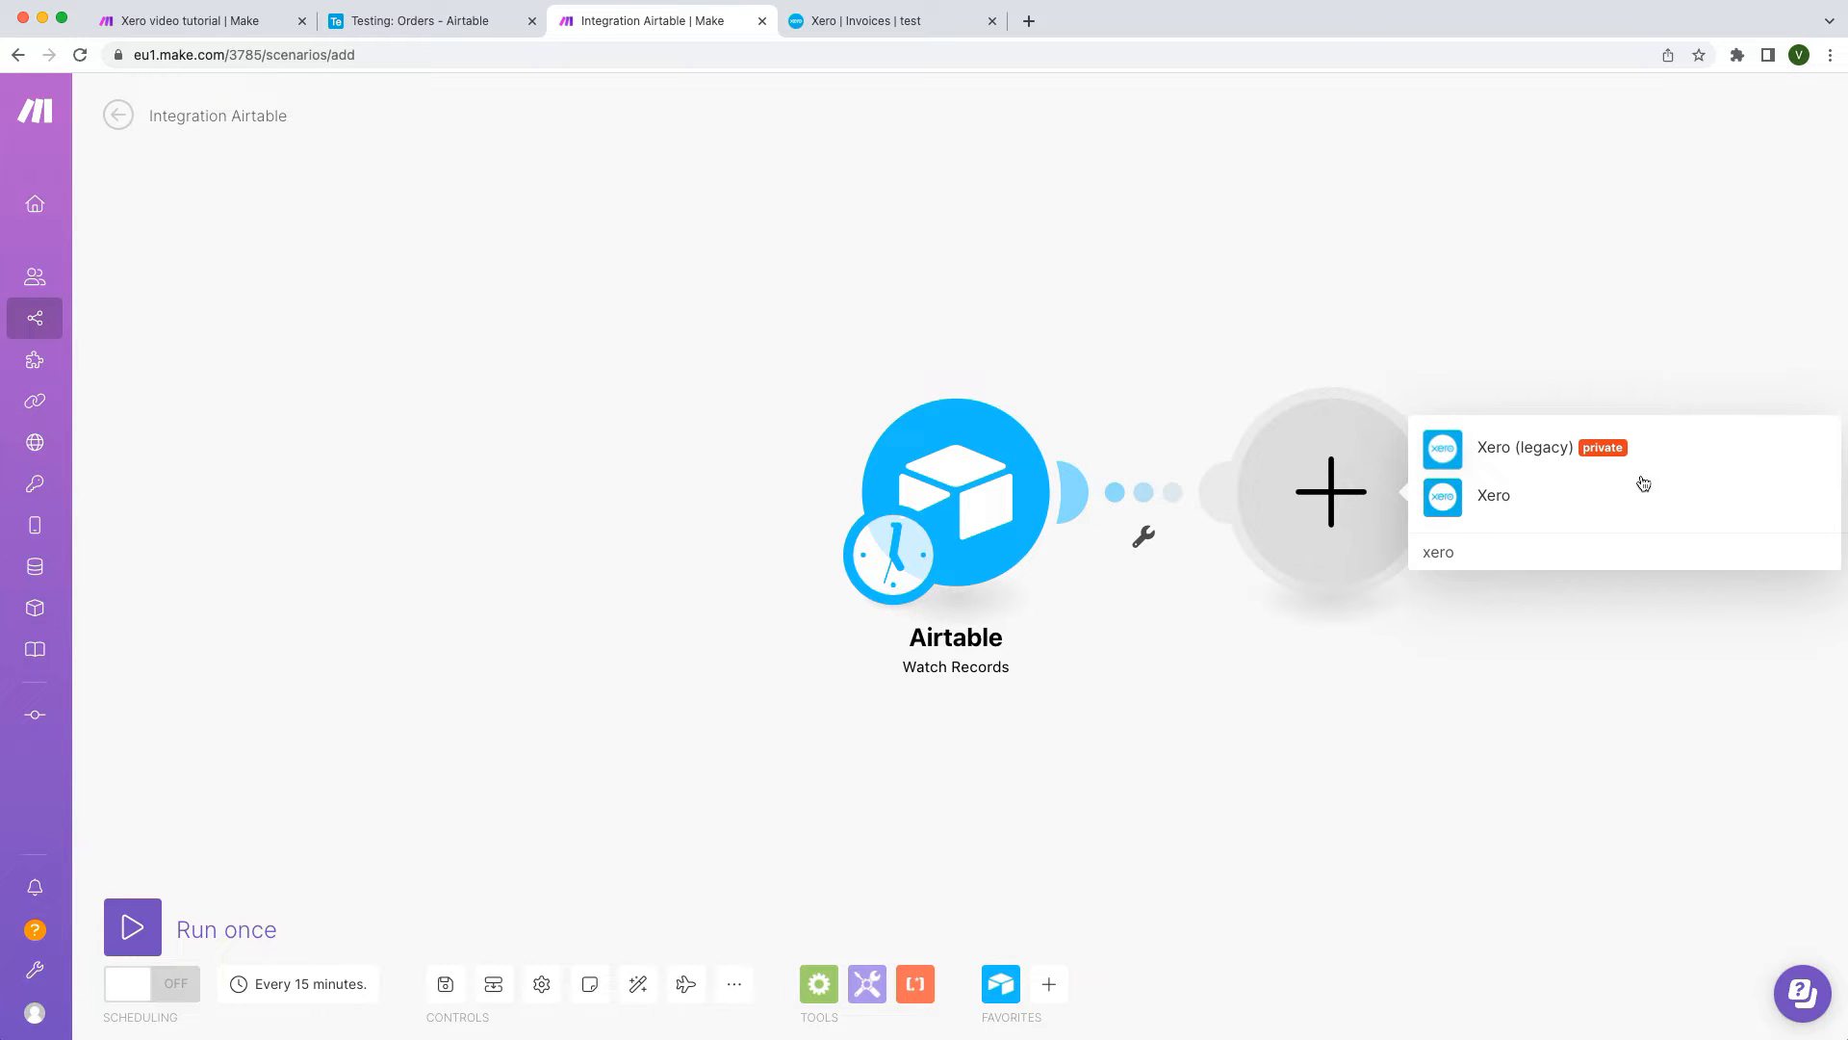
click(1641, 495)
text(search)
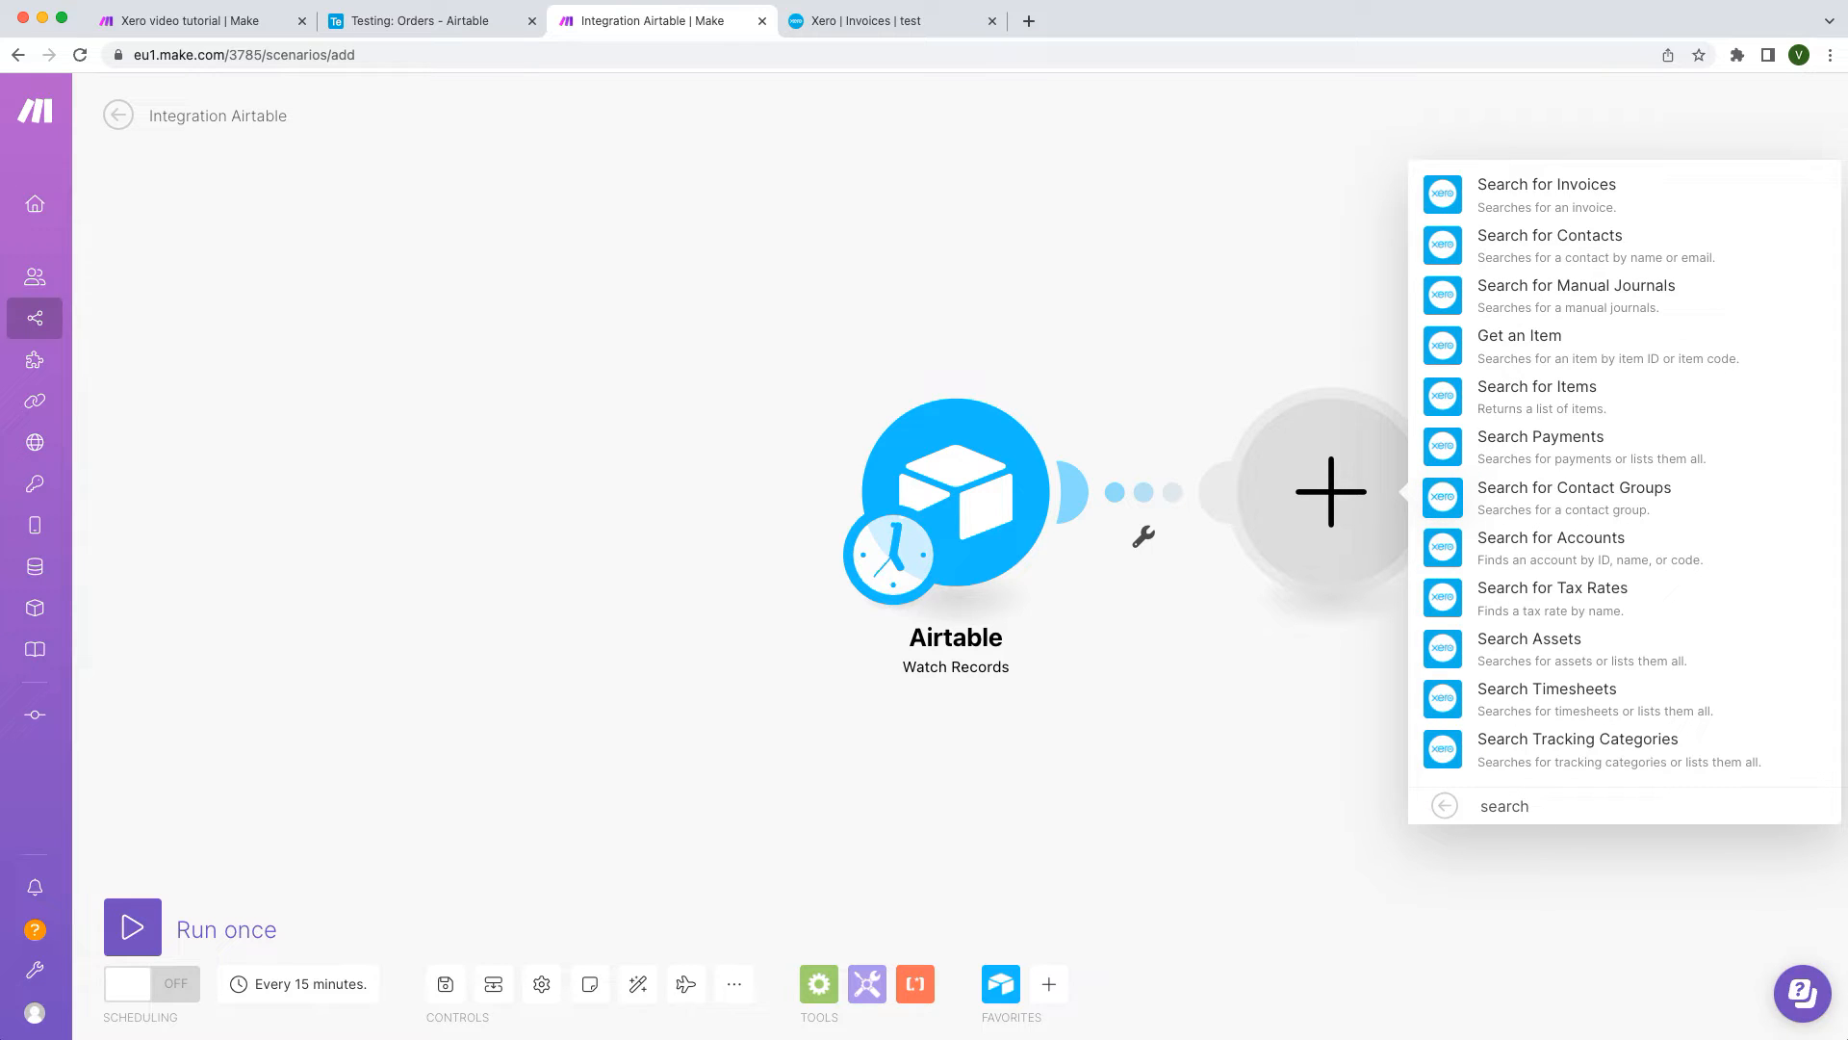
click(1709, 242)
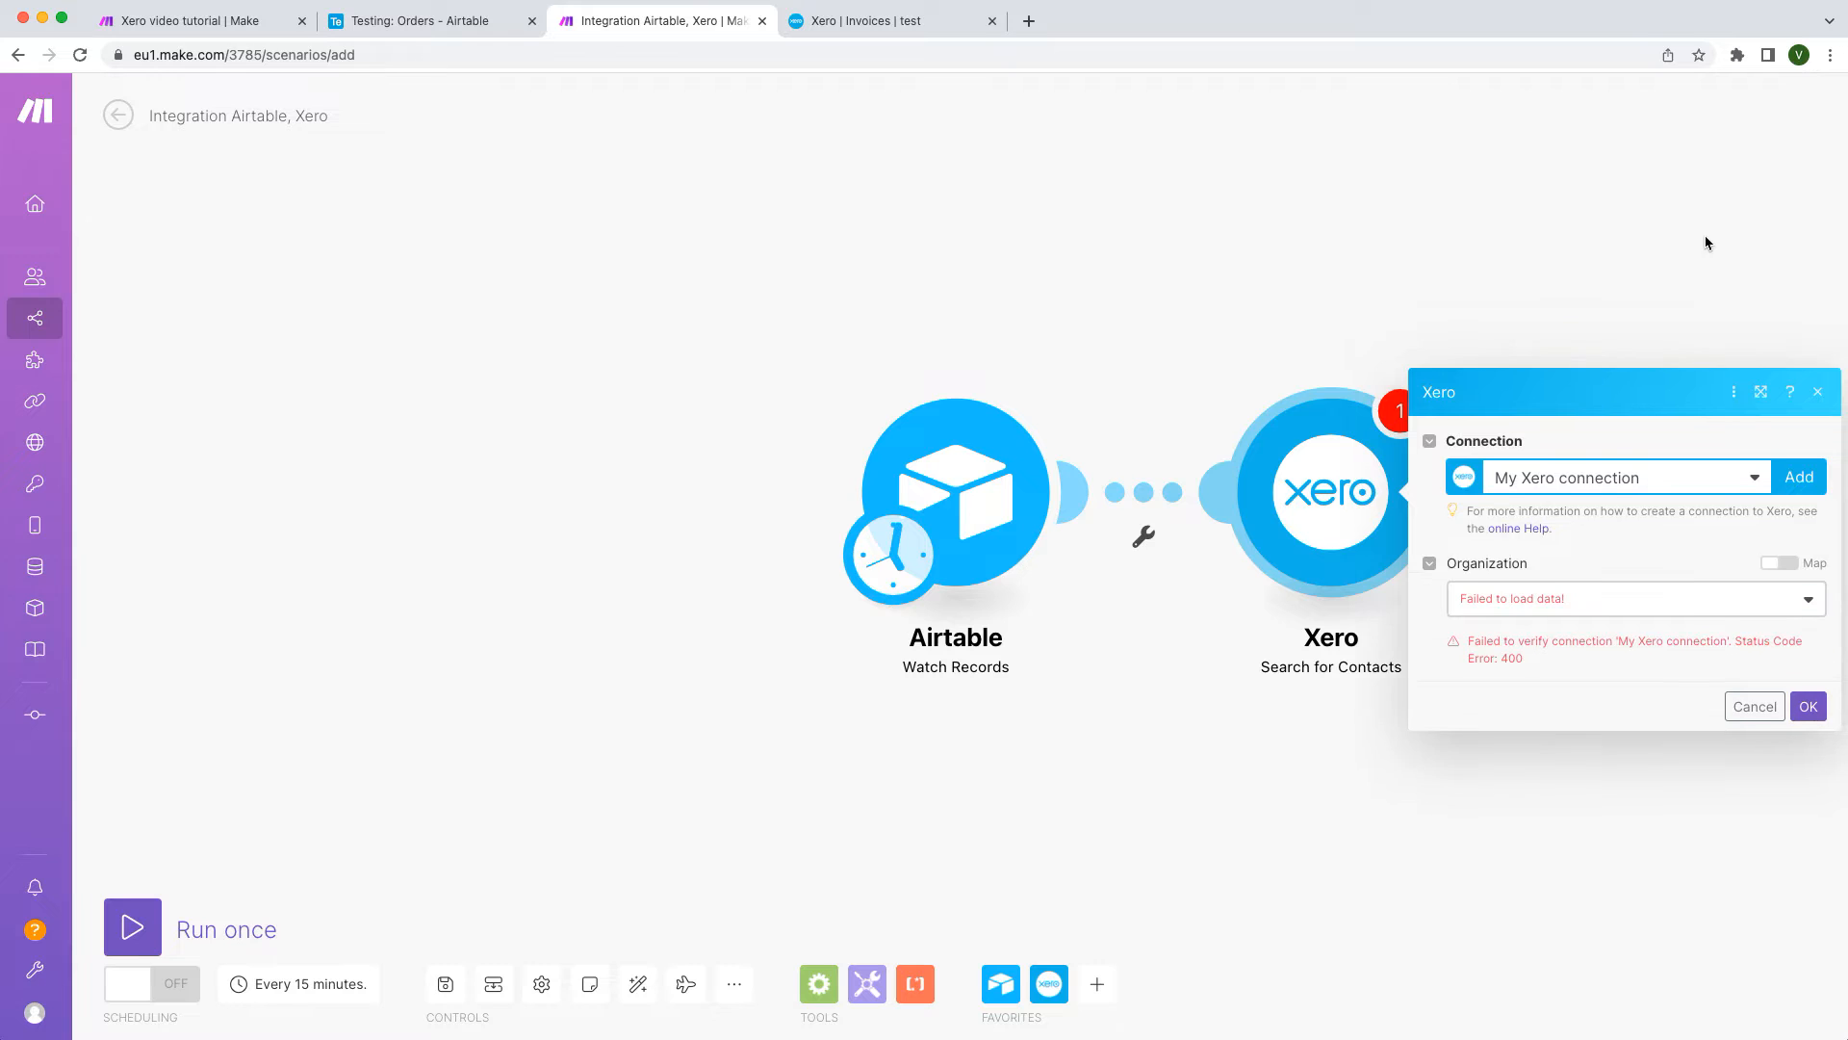
click(1732, 423)
click(1673, 486)
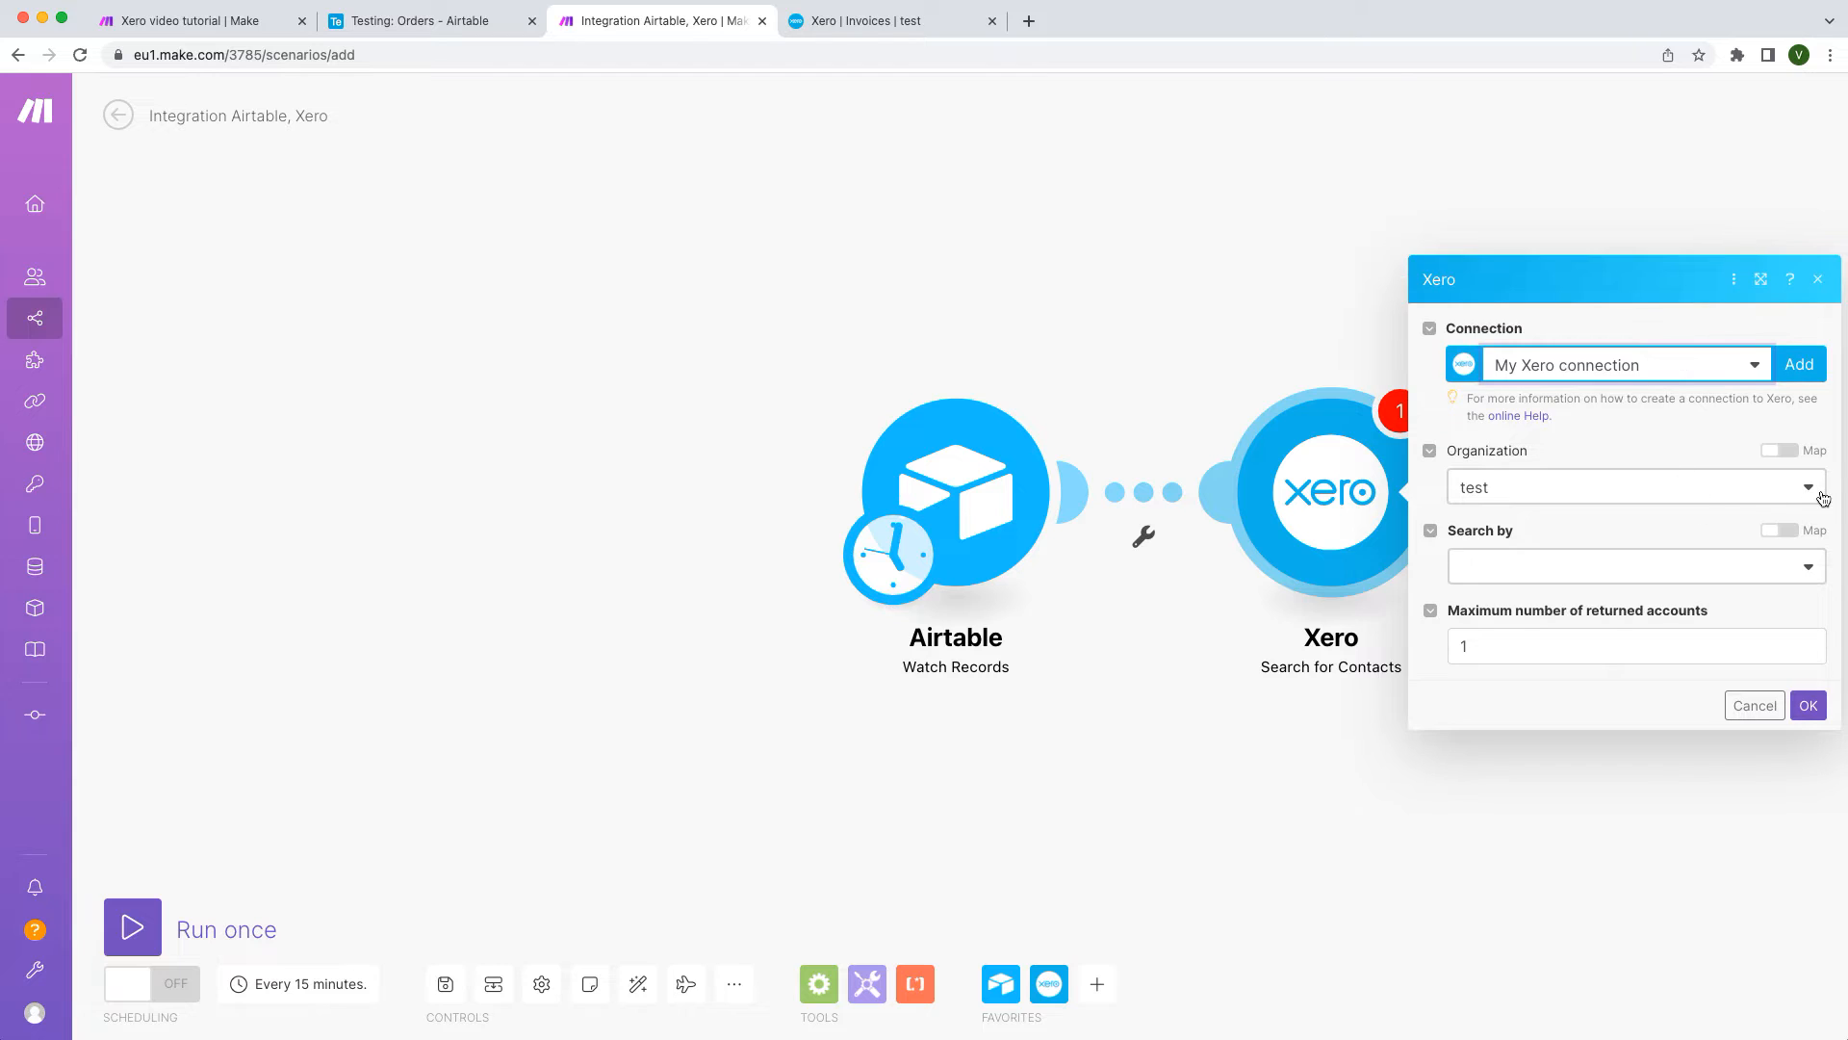
Step: Search organization test by field: Email address Equals Airtable's Client Email
click(1819, 497)
click(1817, 497)
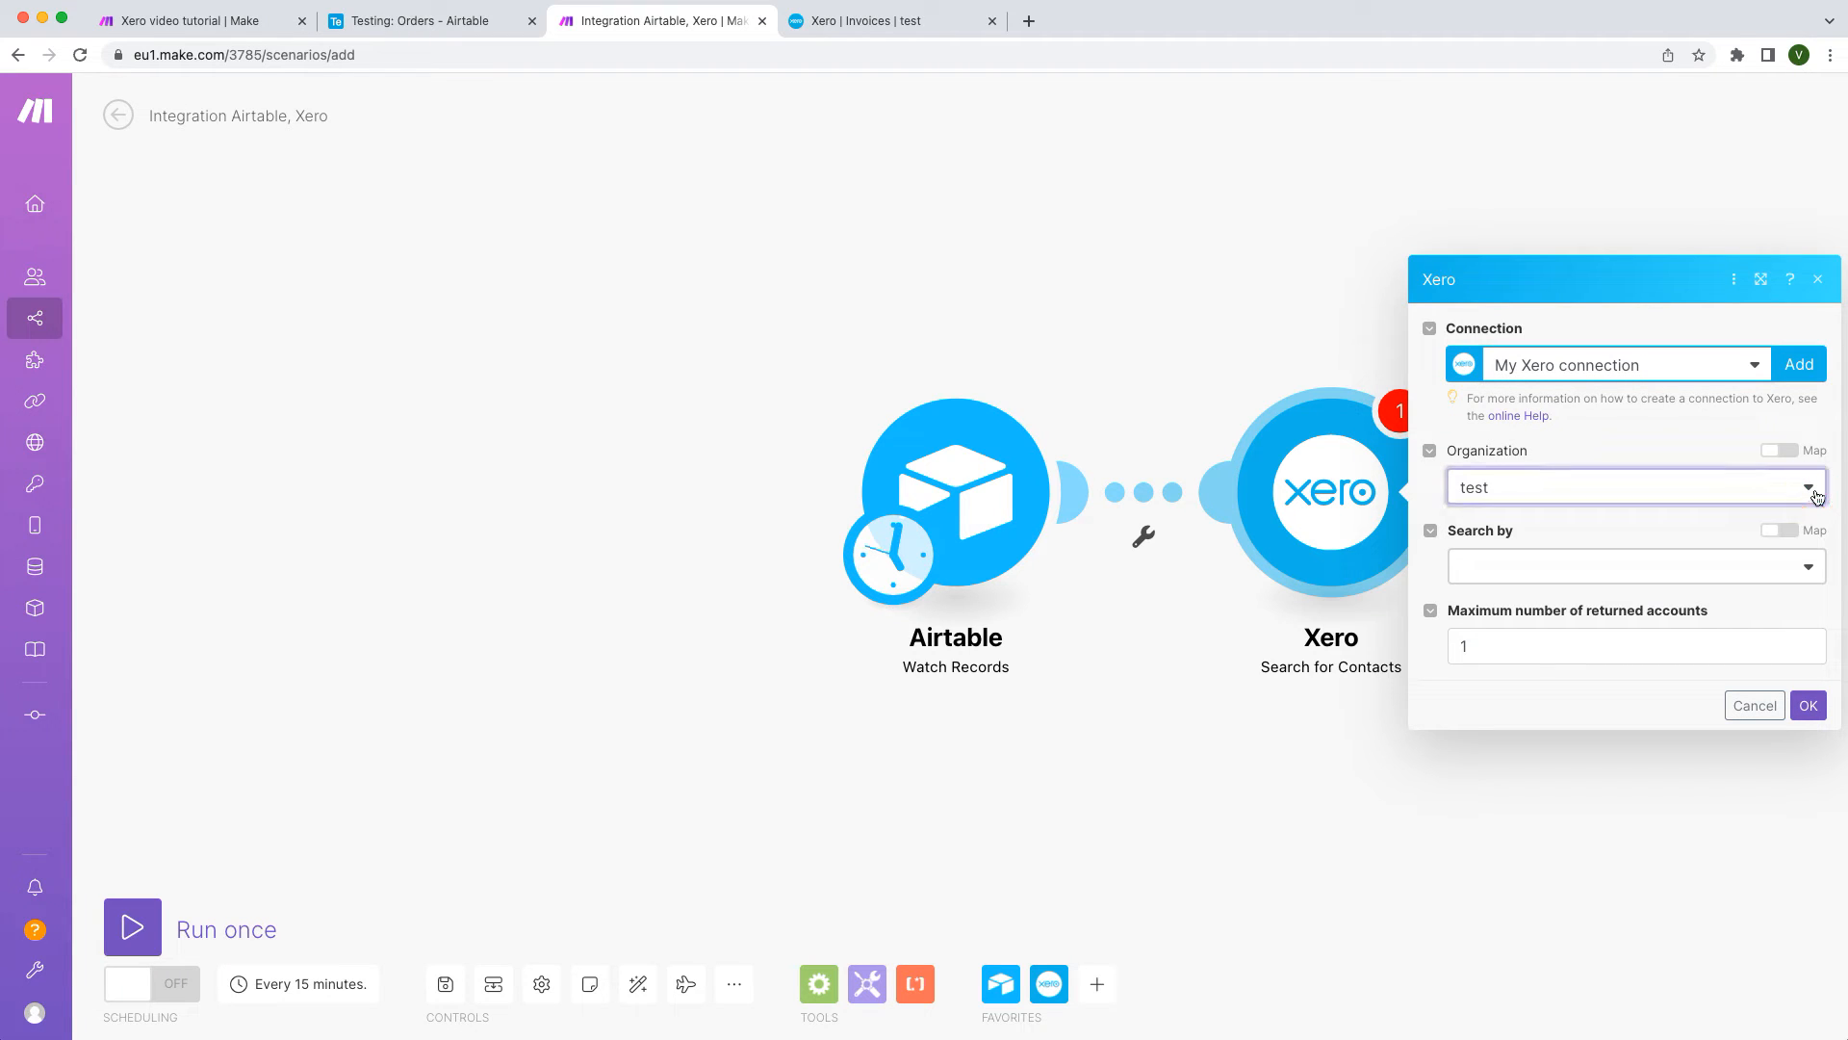
click(1807, 570)
click(1786, 602)
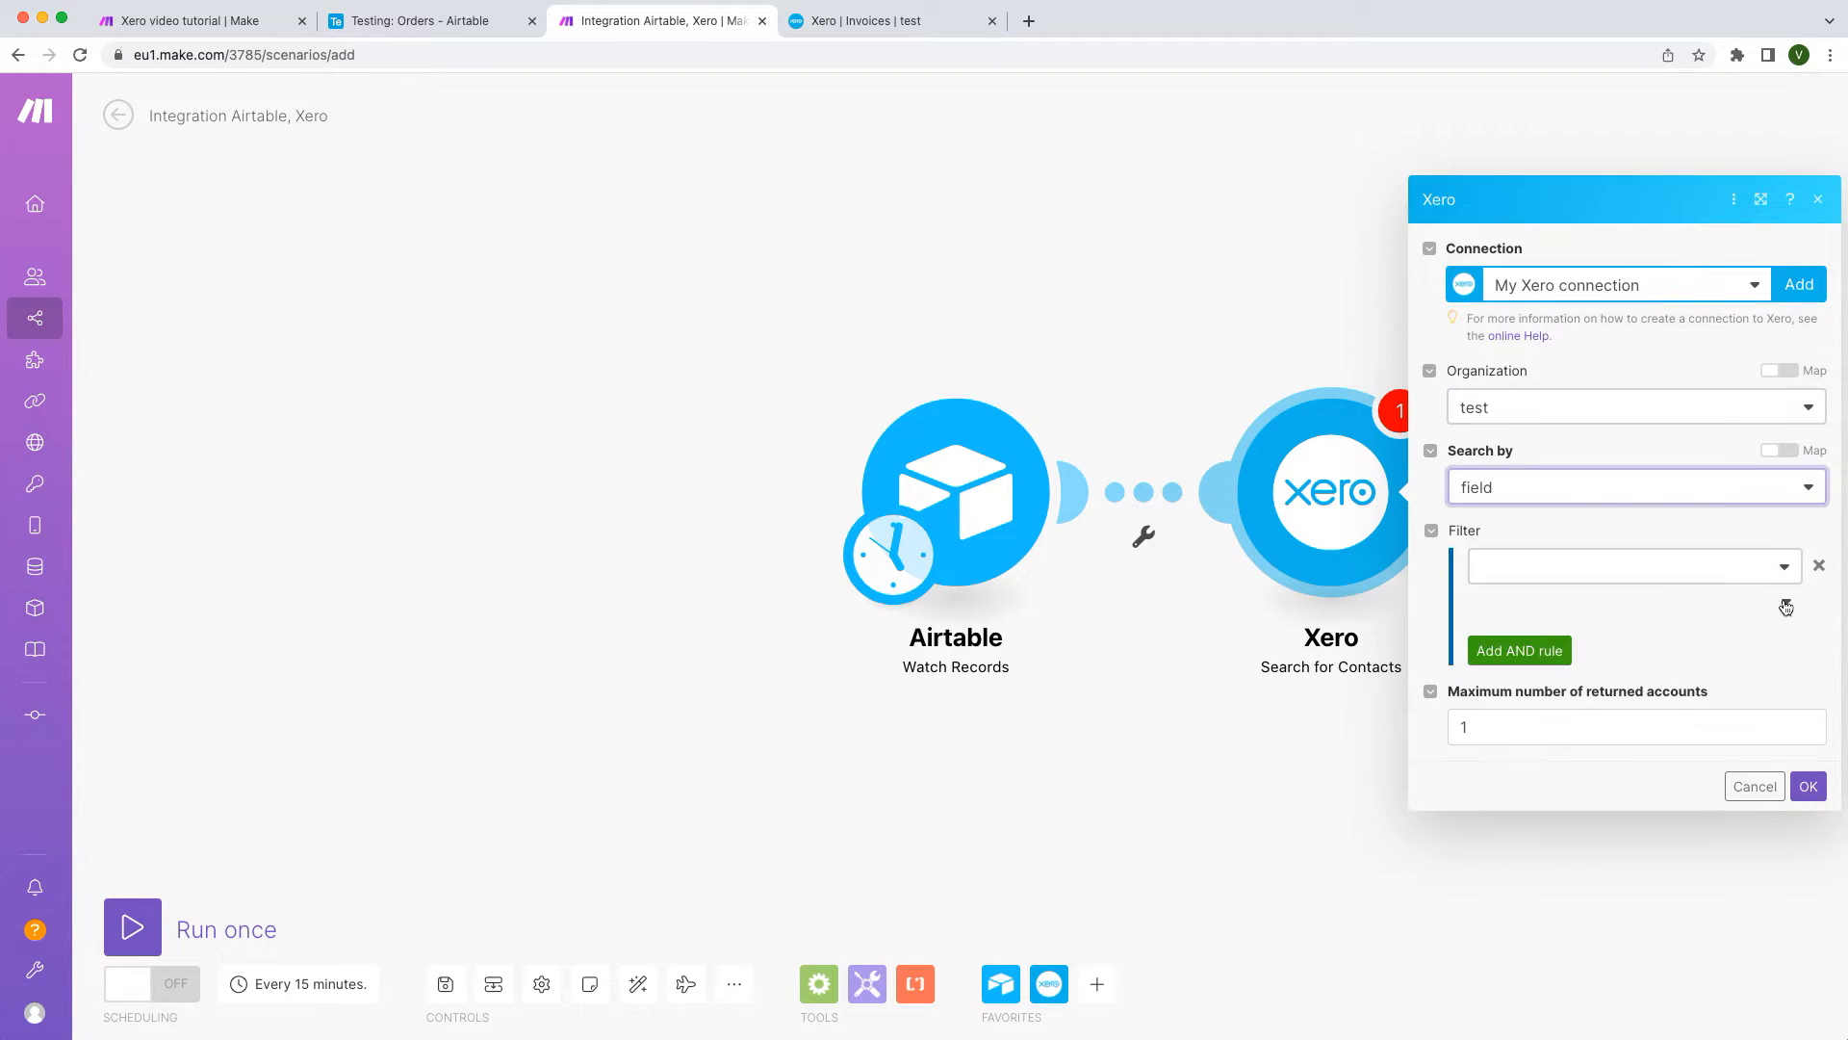
click(1782, 575)
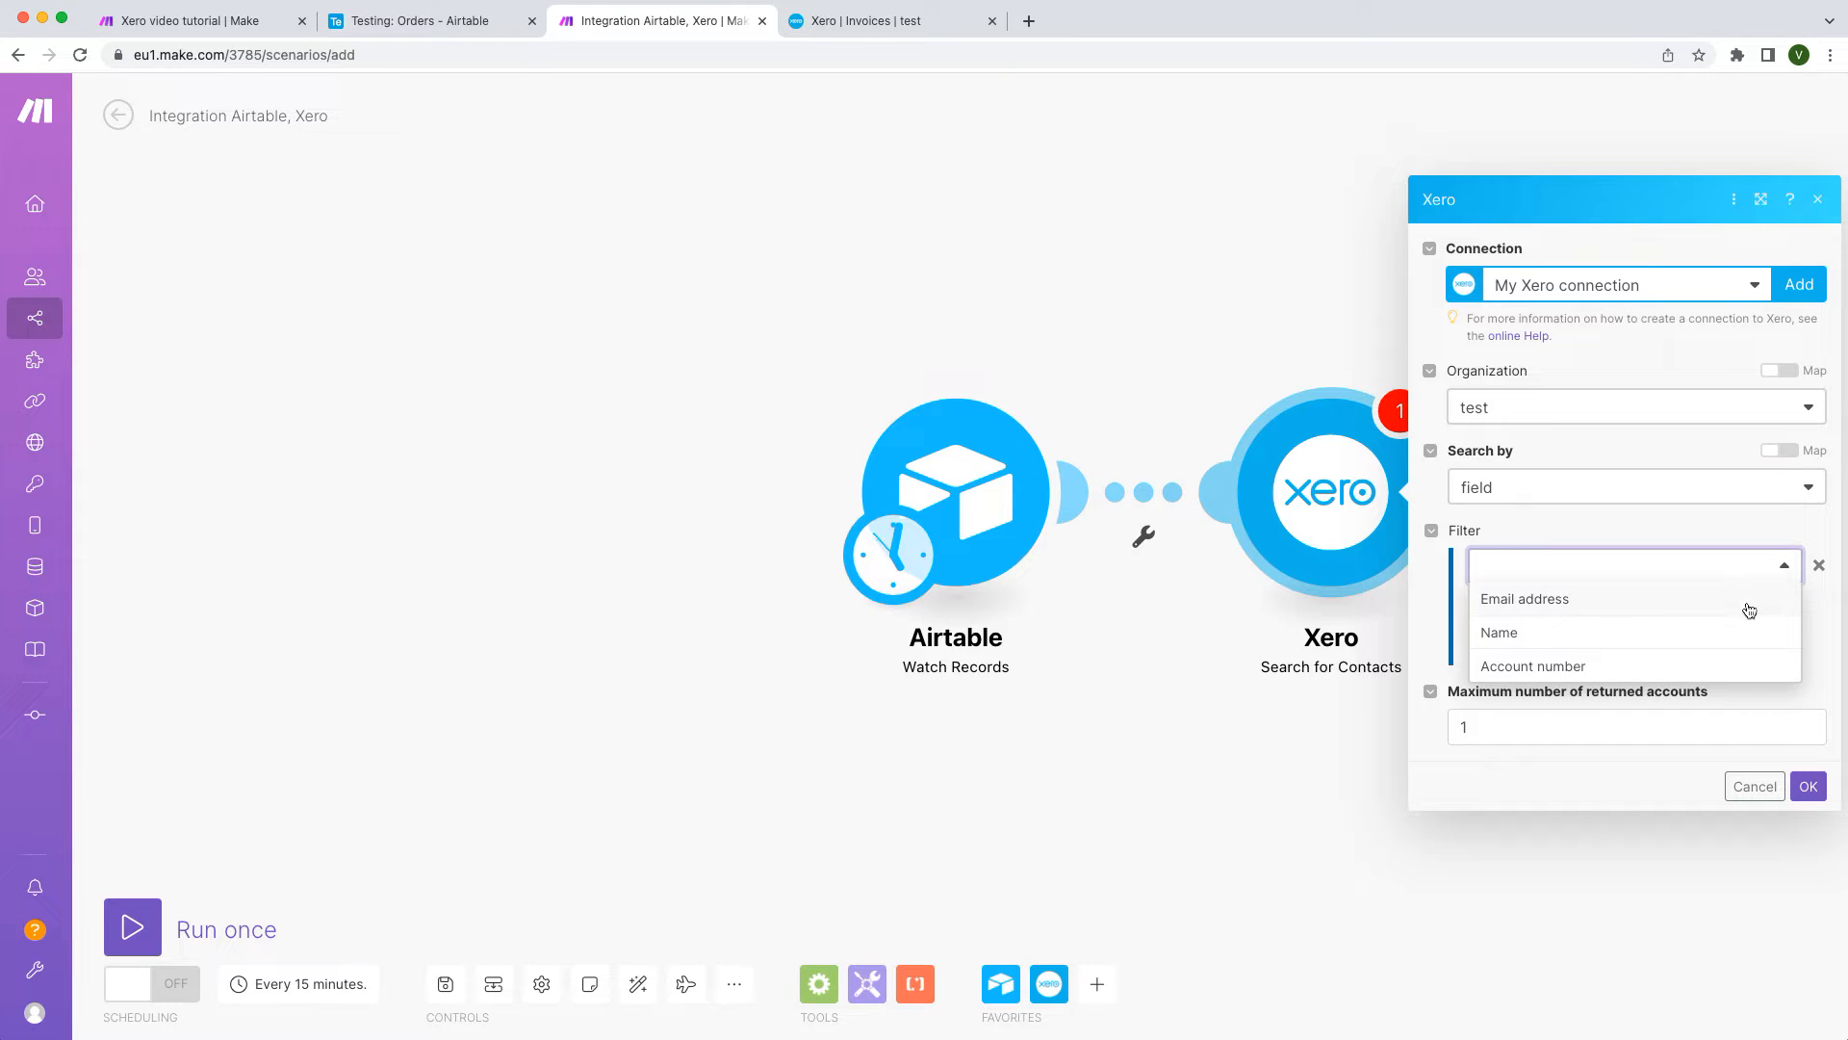
click(1749, 600)
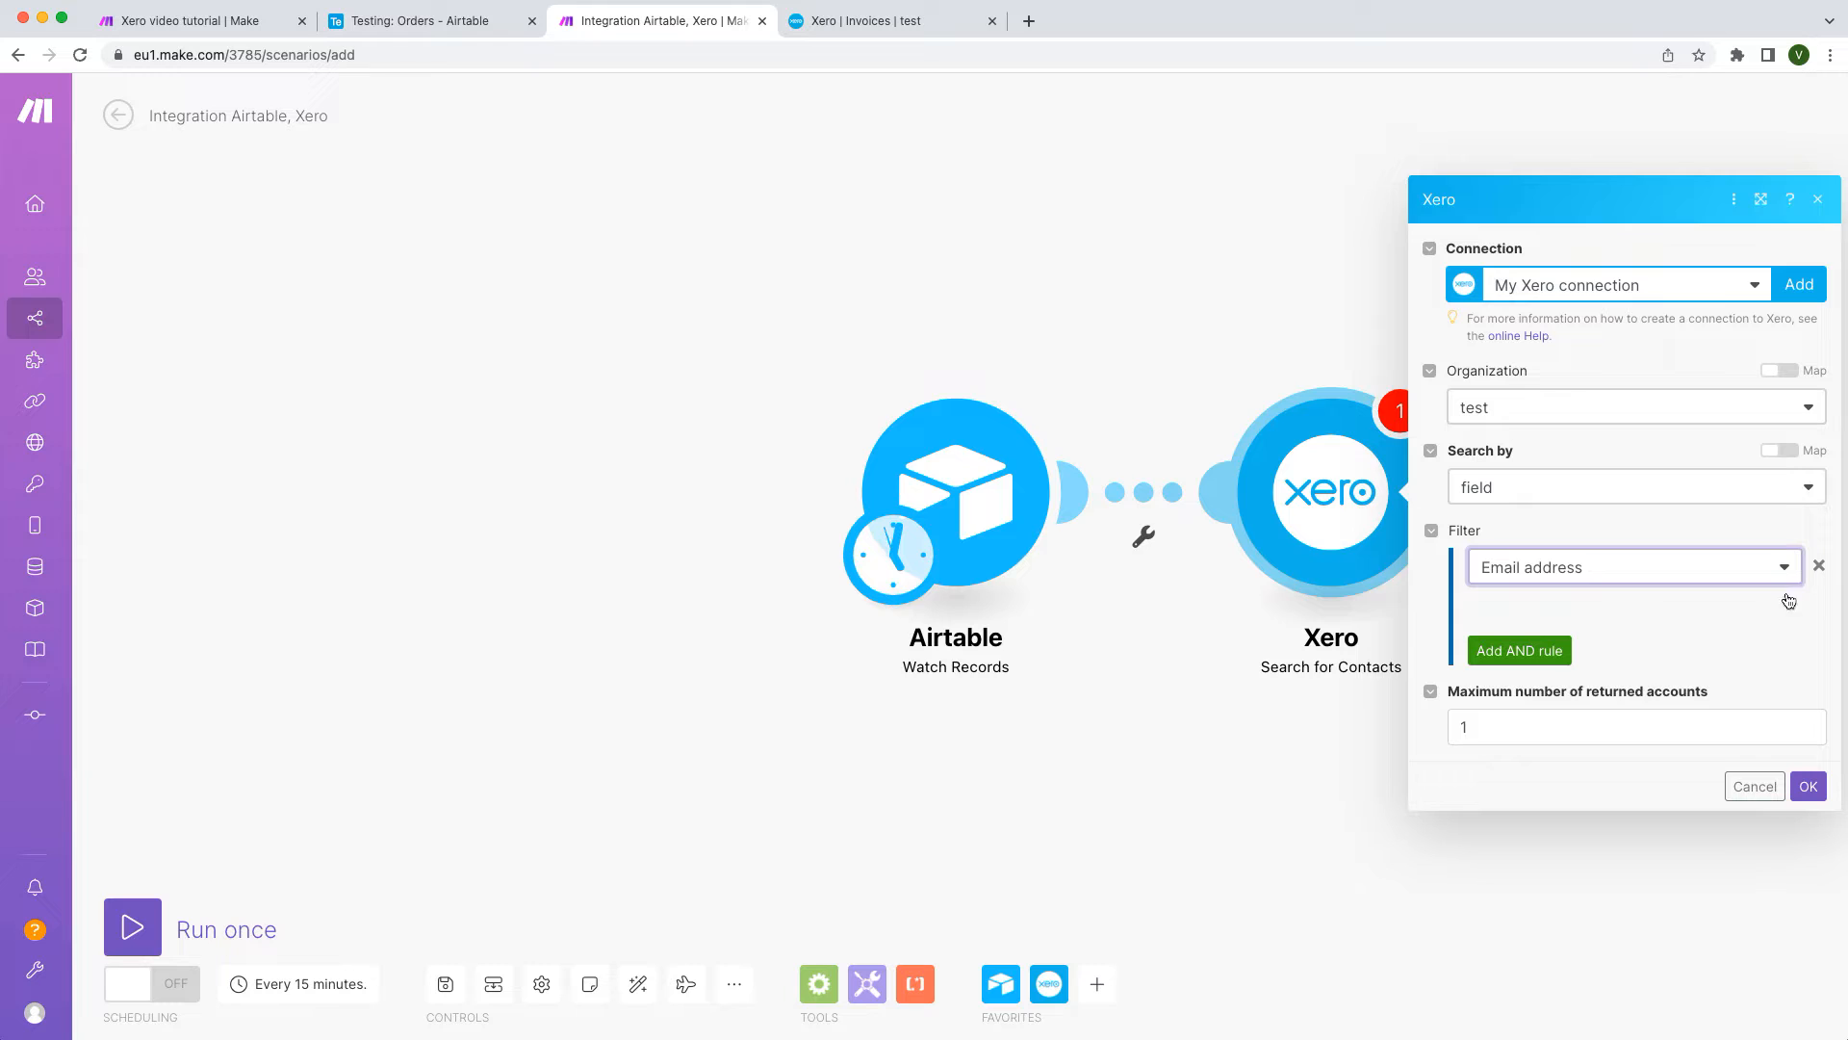
click(1786, 602)
click(1704, 654)
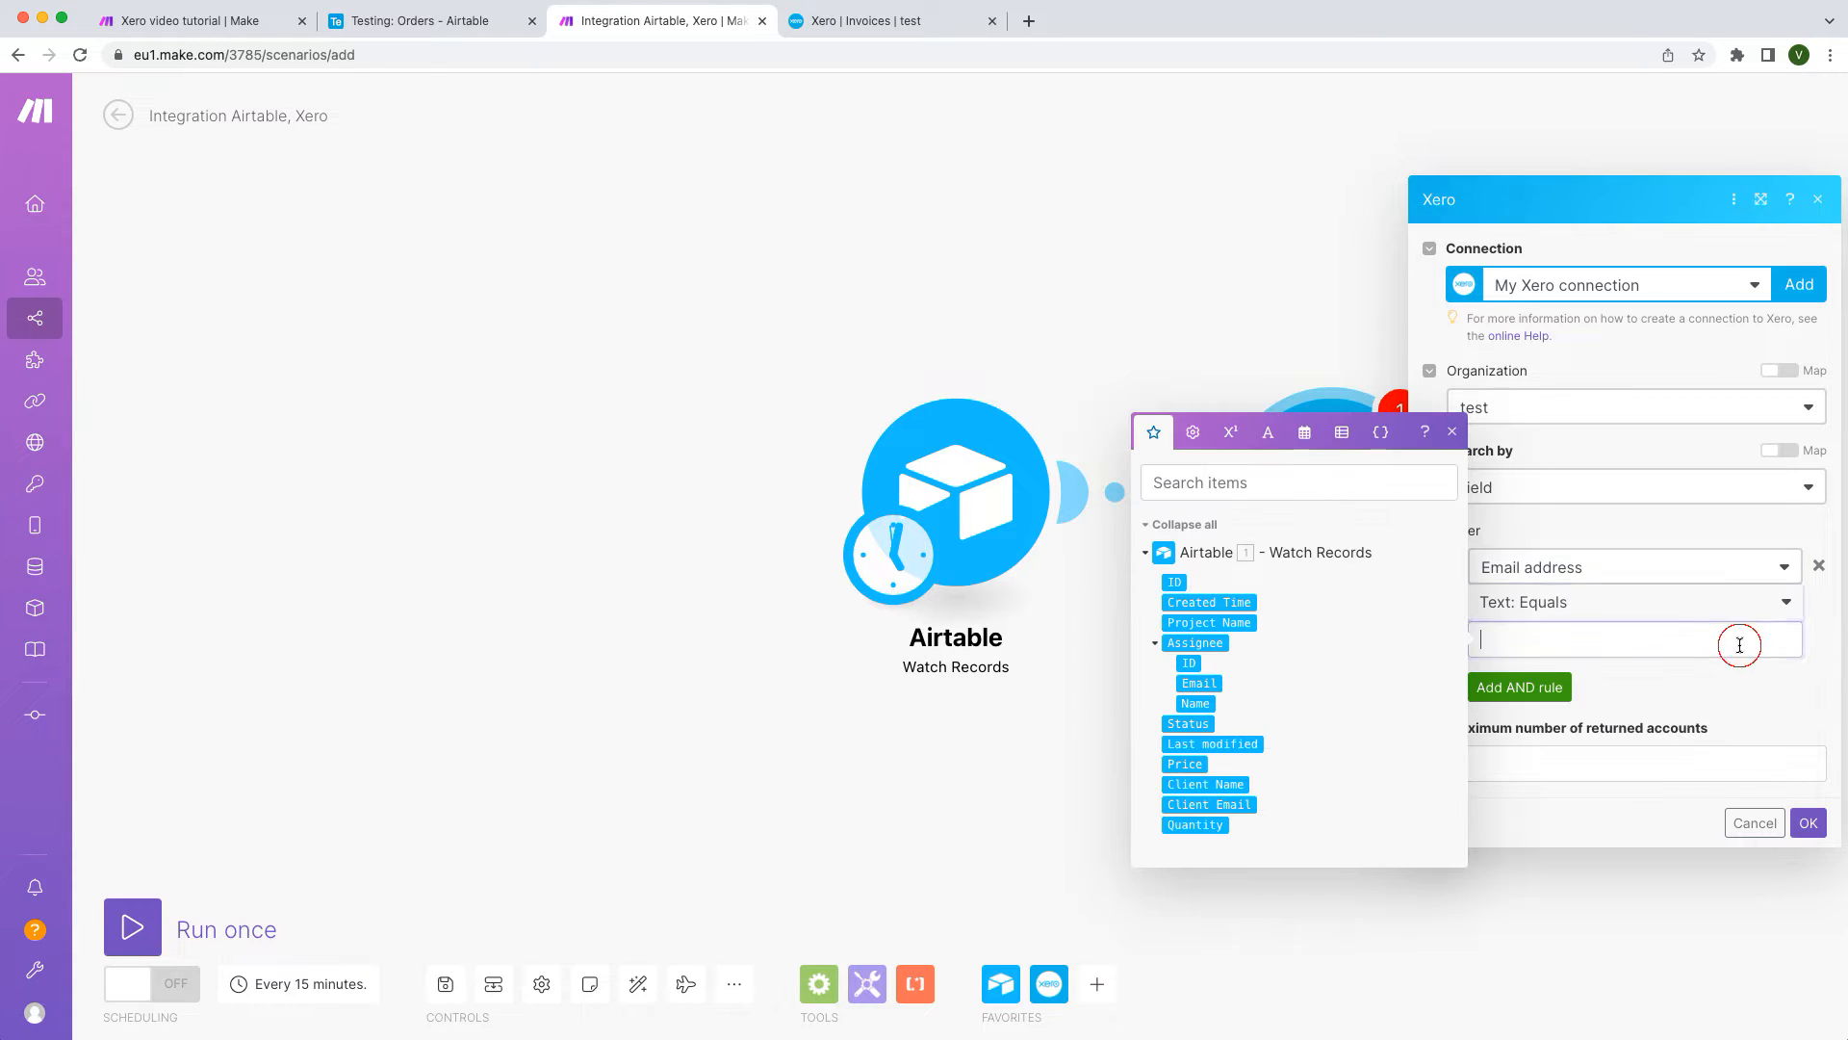
click(1244, 806)
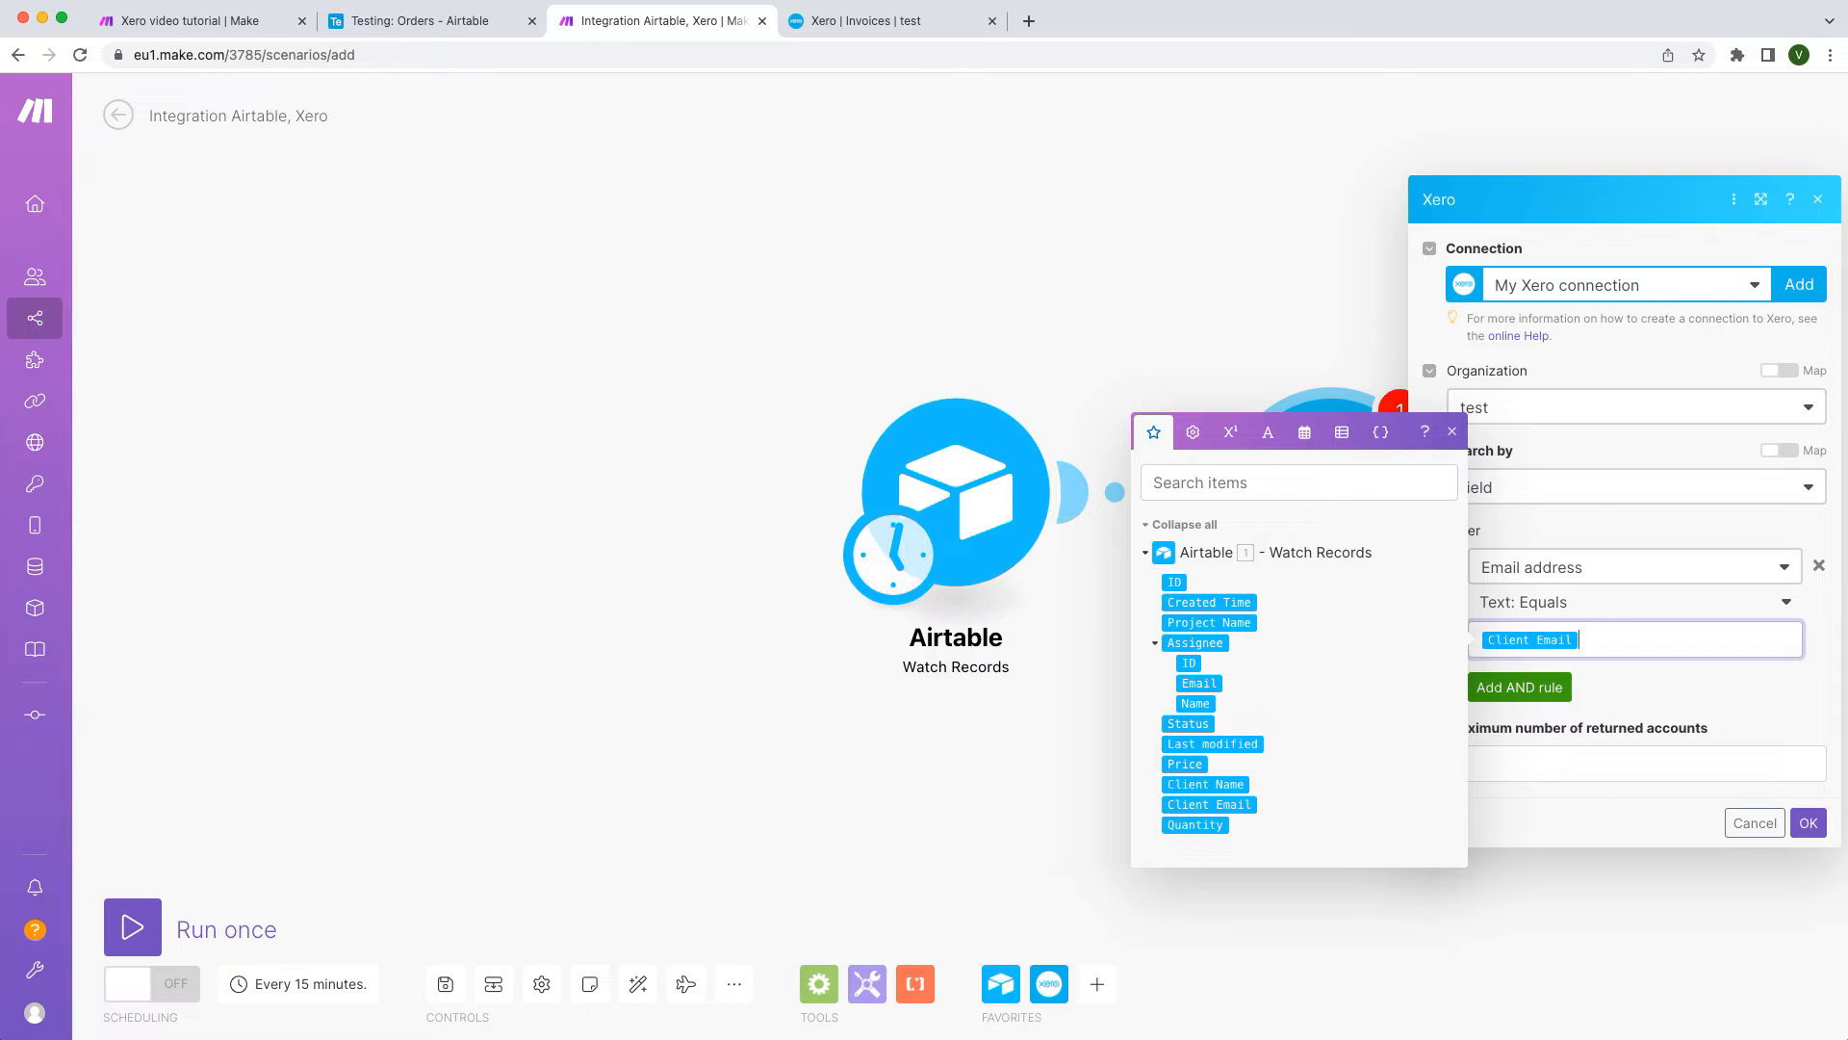
click(1814, 827)
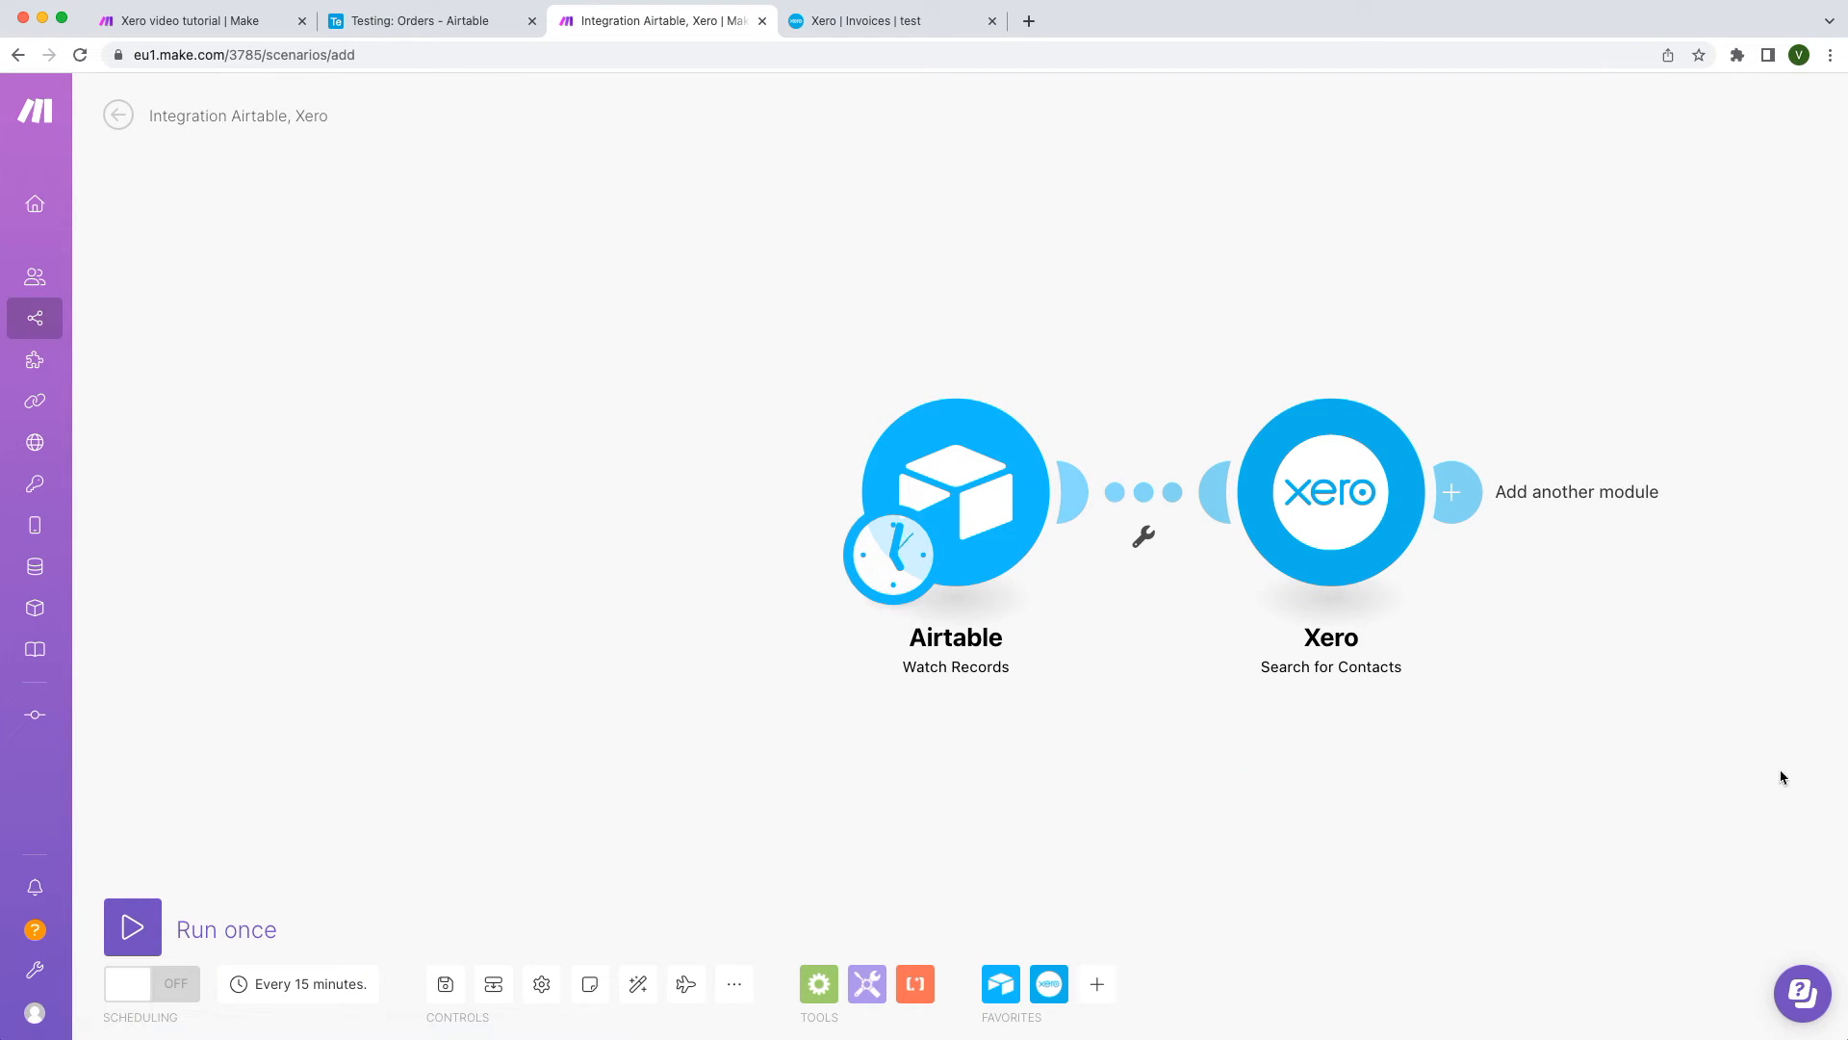
Step: Add a Router after the Xero Search for Contacts module
click(1454, 494)
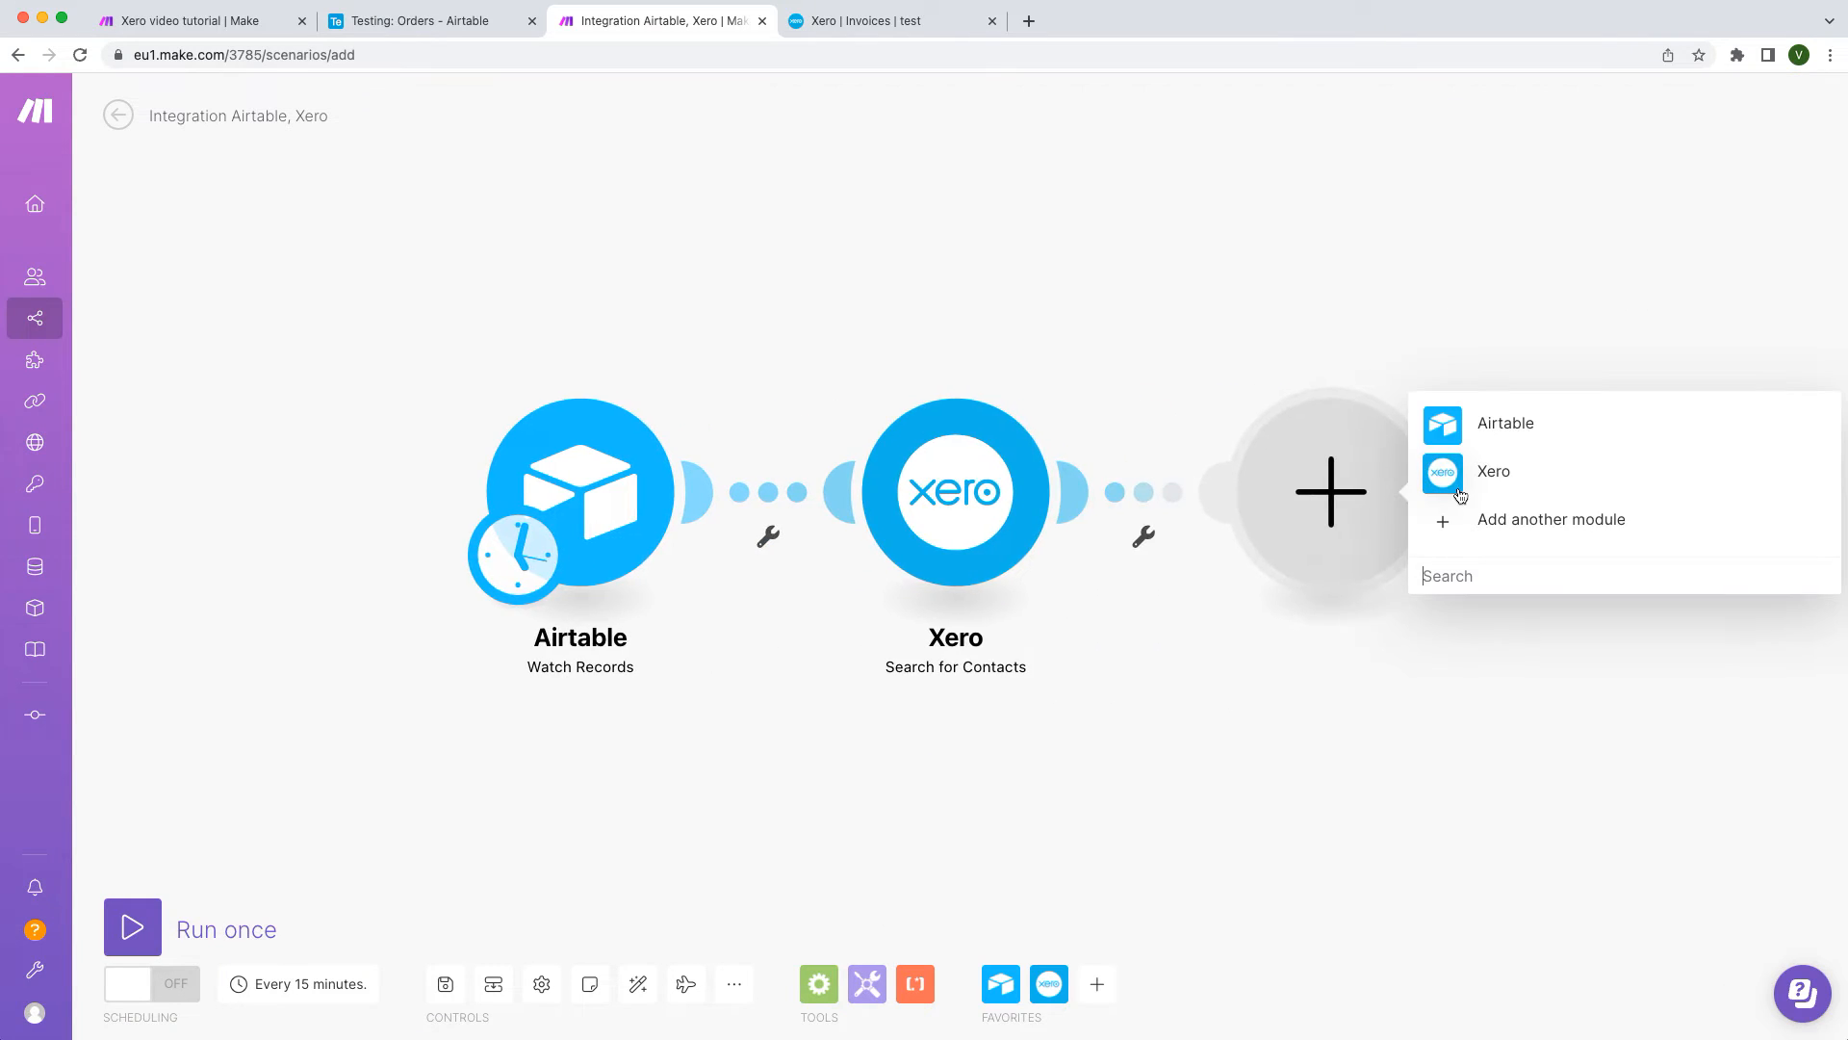
text(router)
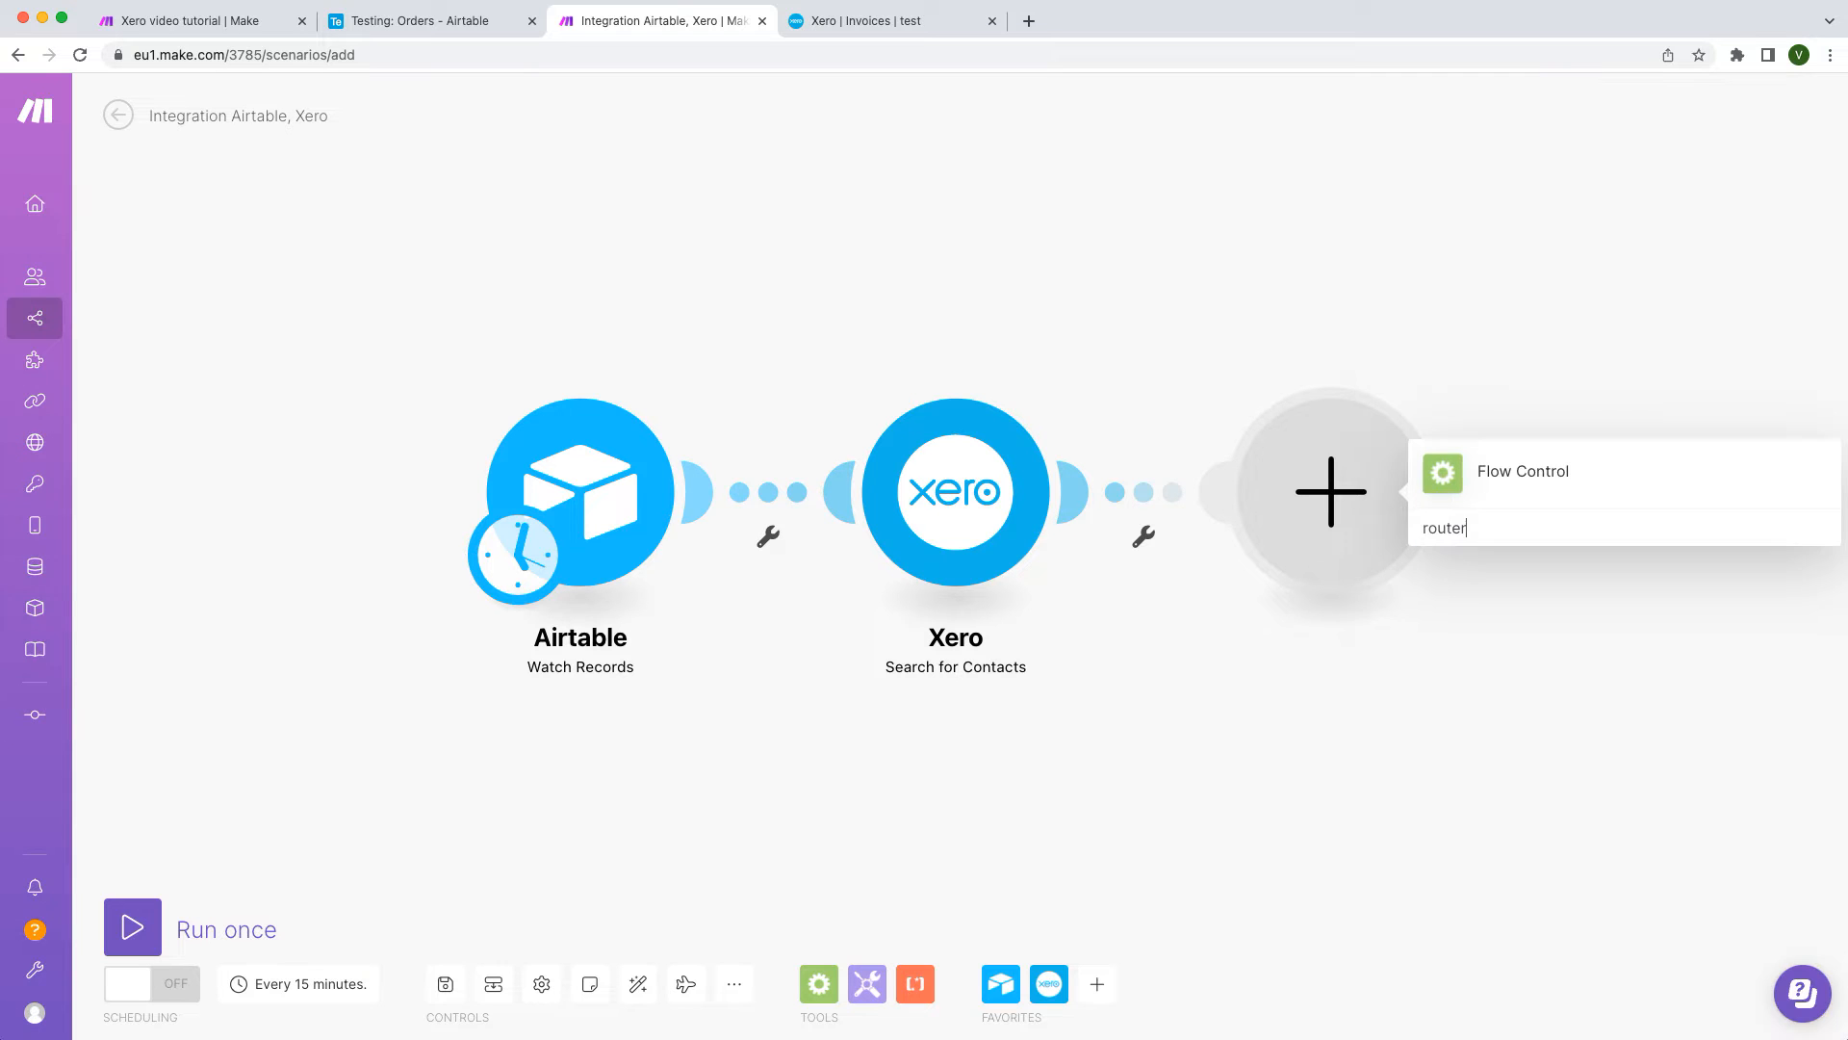
click(1557, 484)
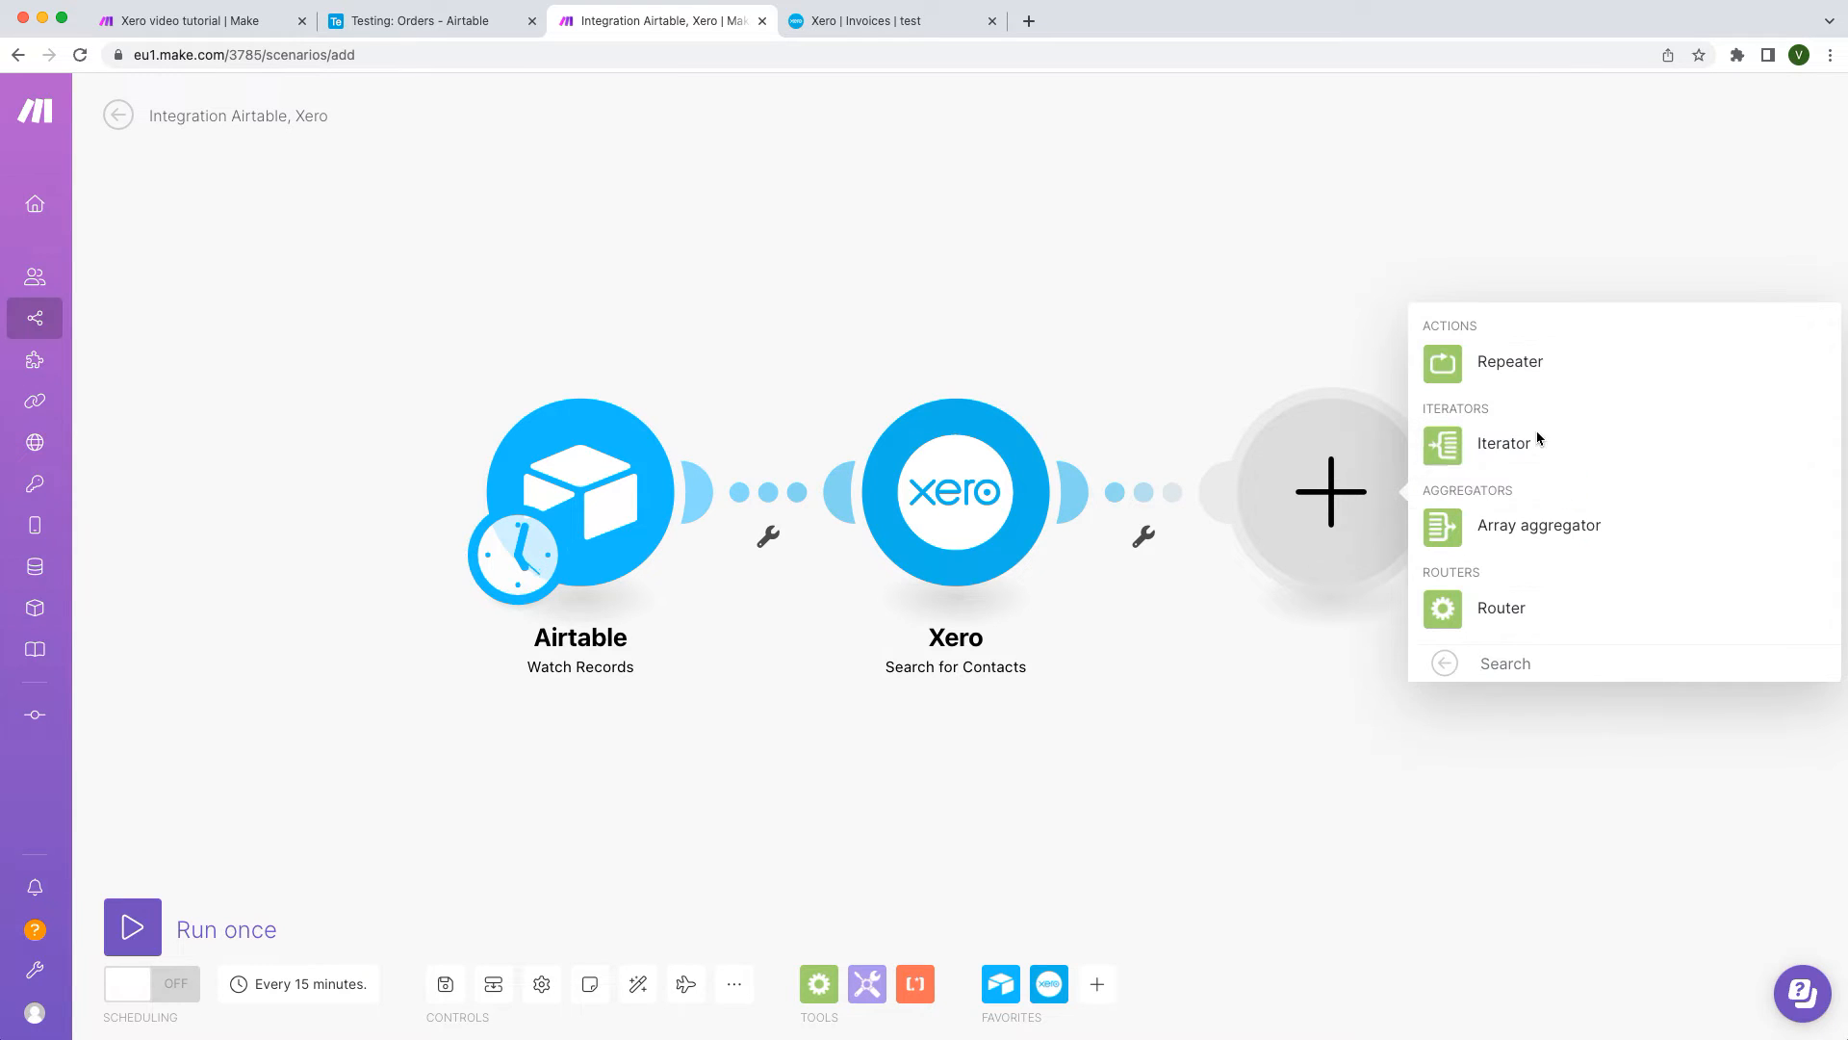
click(1530, 620)
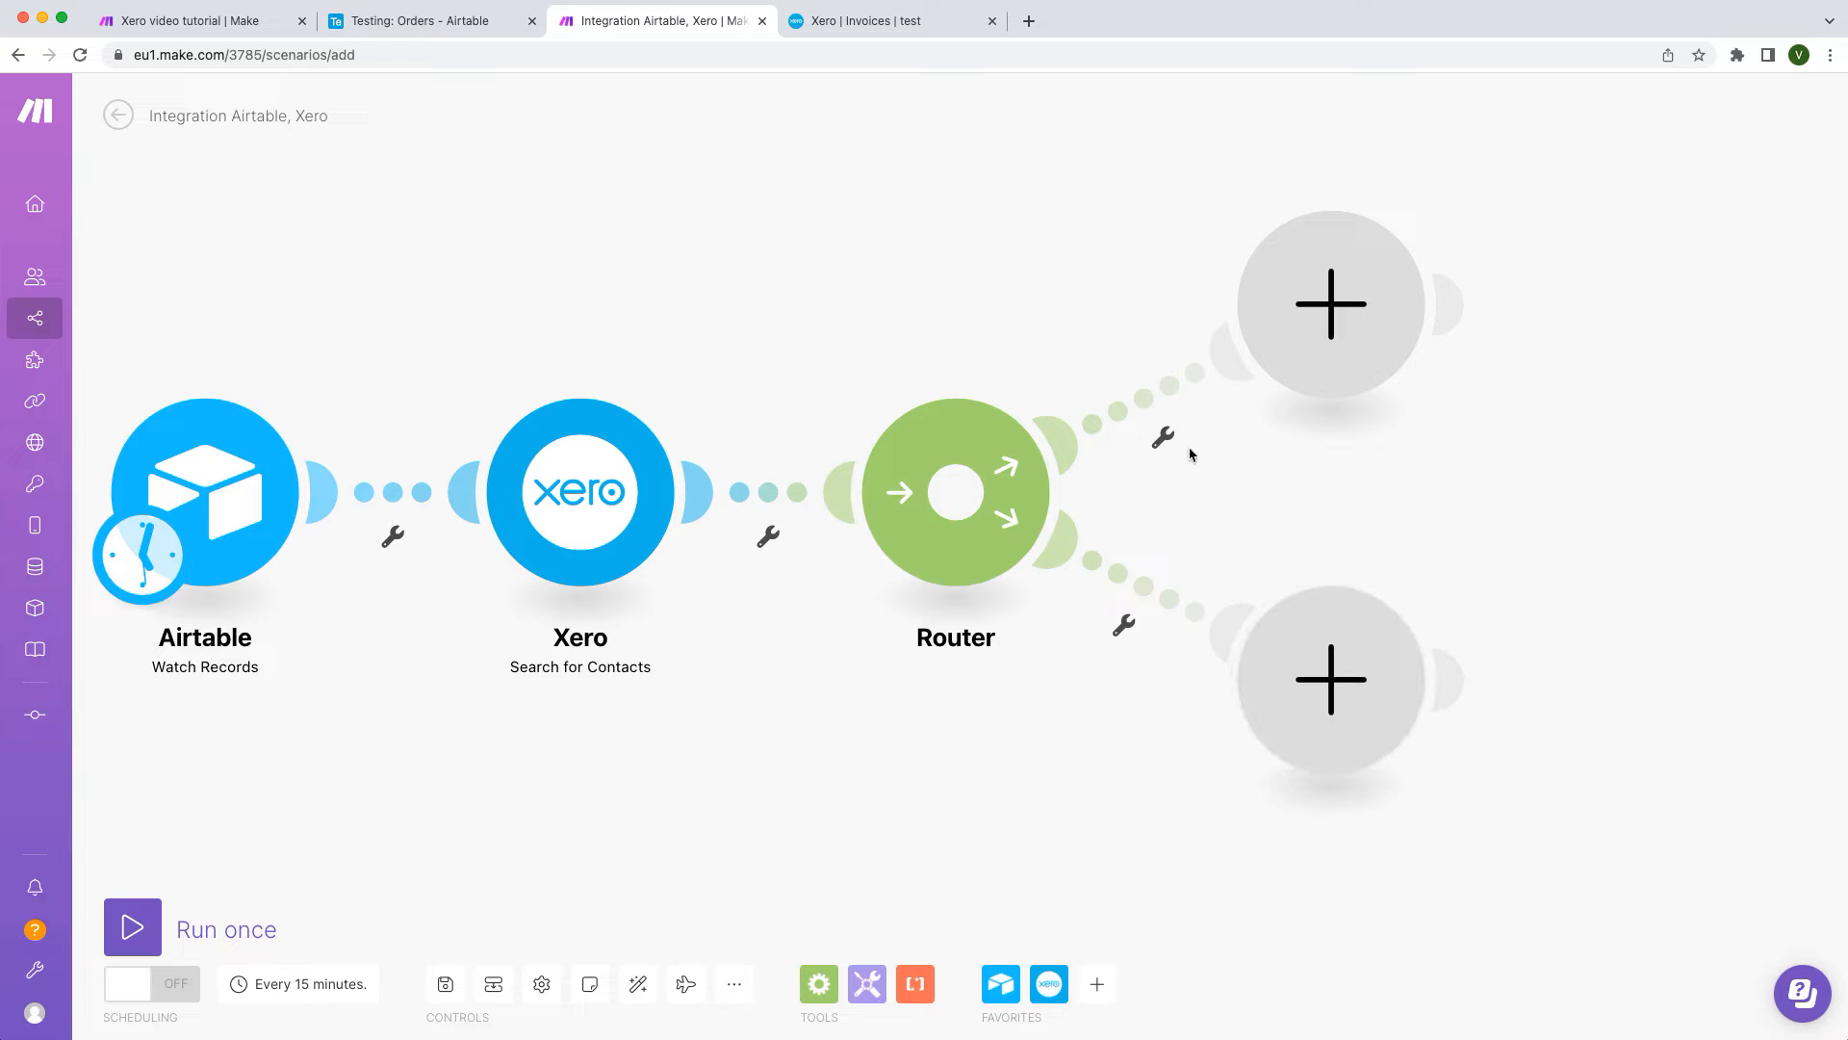
Step: Filter the upper route as 'if exists' with Contact ID Exists
click(1169, 405)
click(1290, 262)
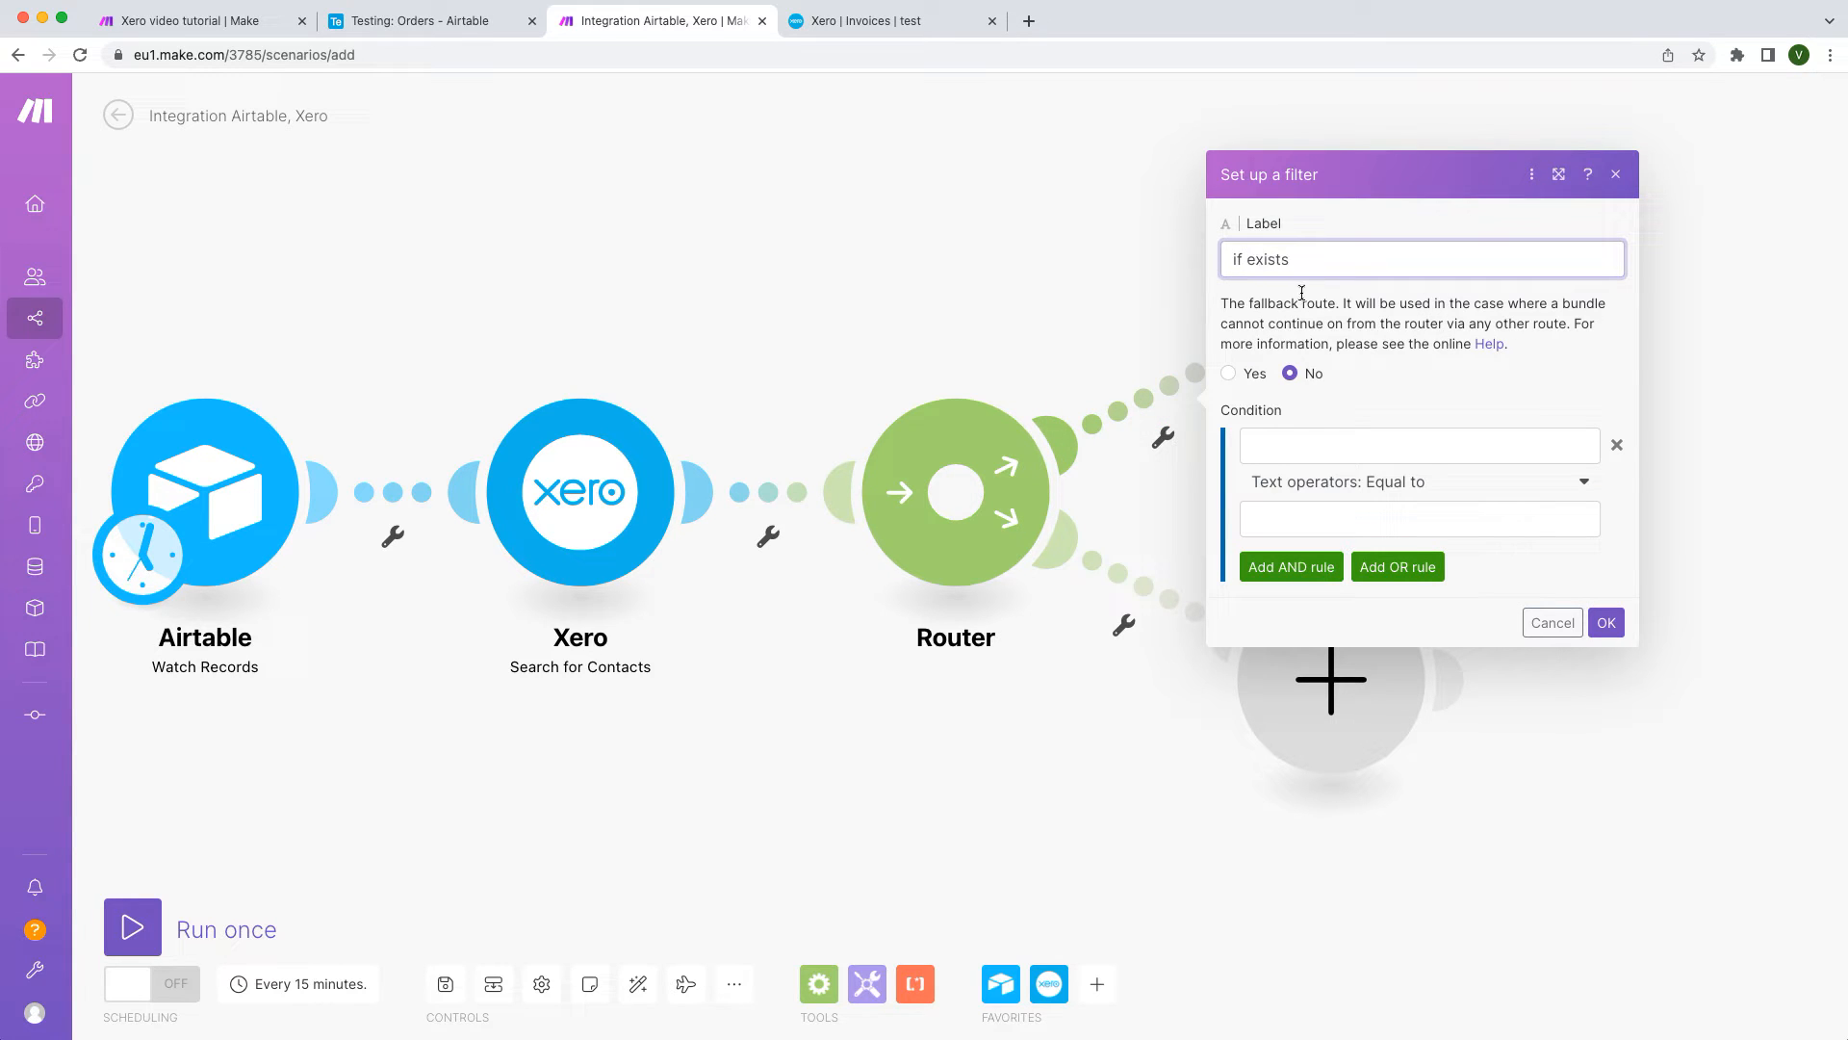
click(1317, 435)
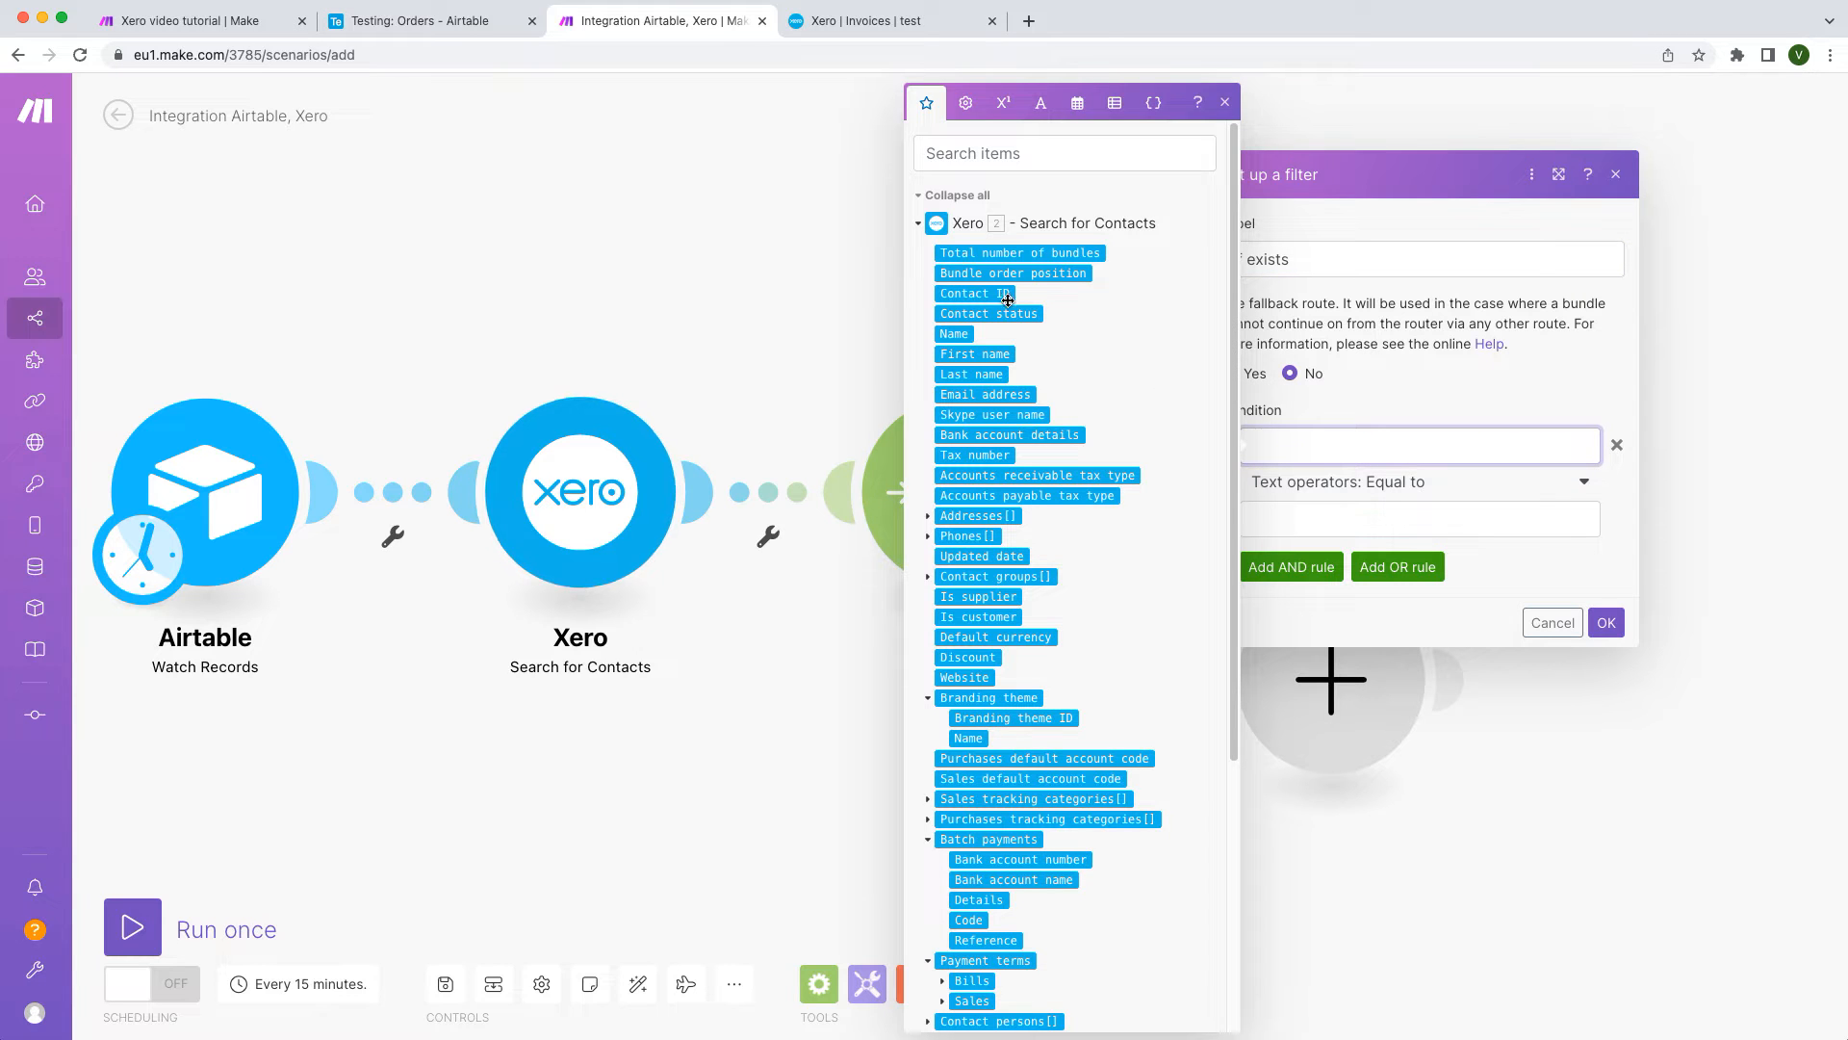
click(975, 292)
click(1406, 491)
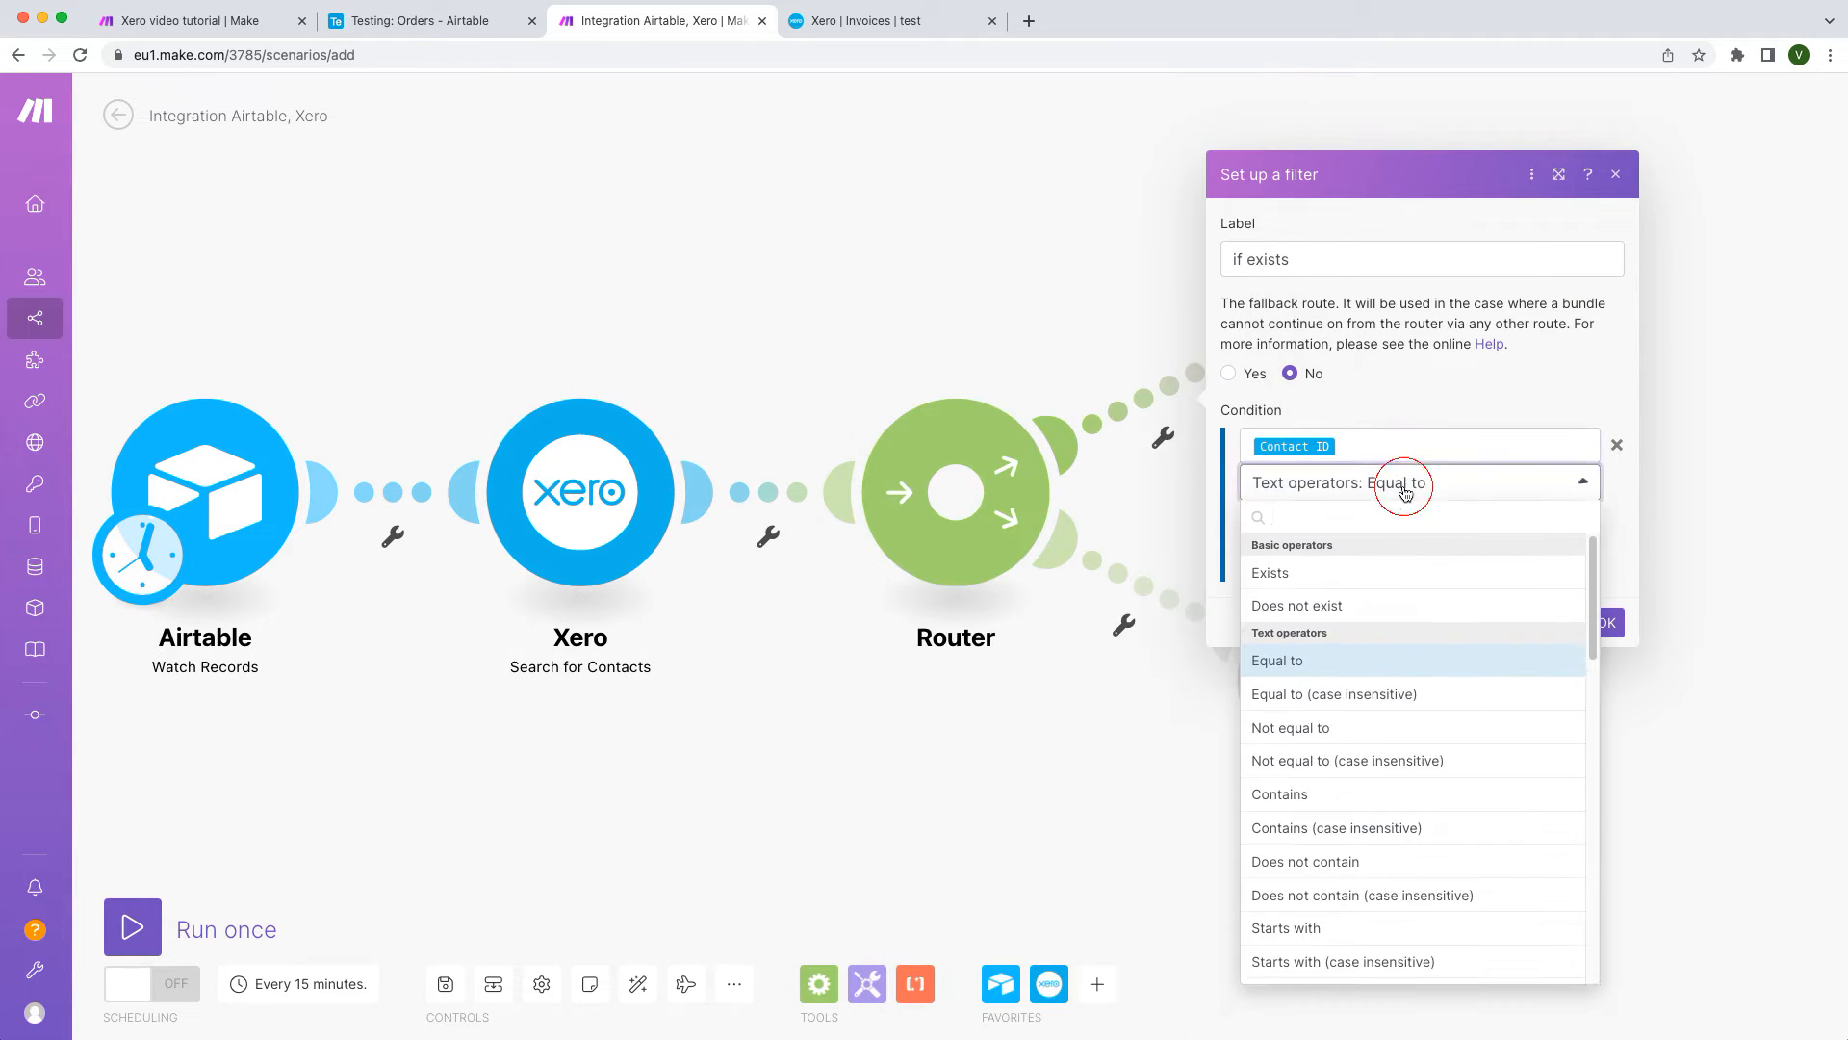
click(1399, 573)
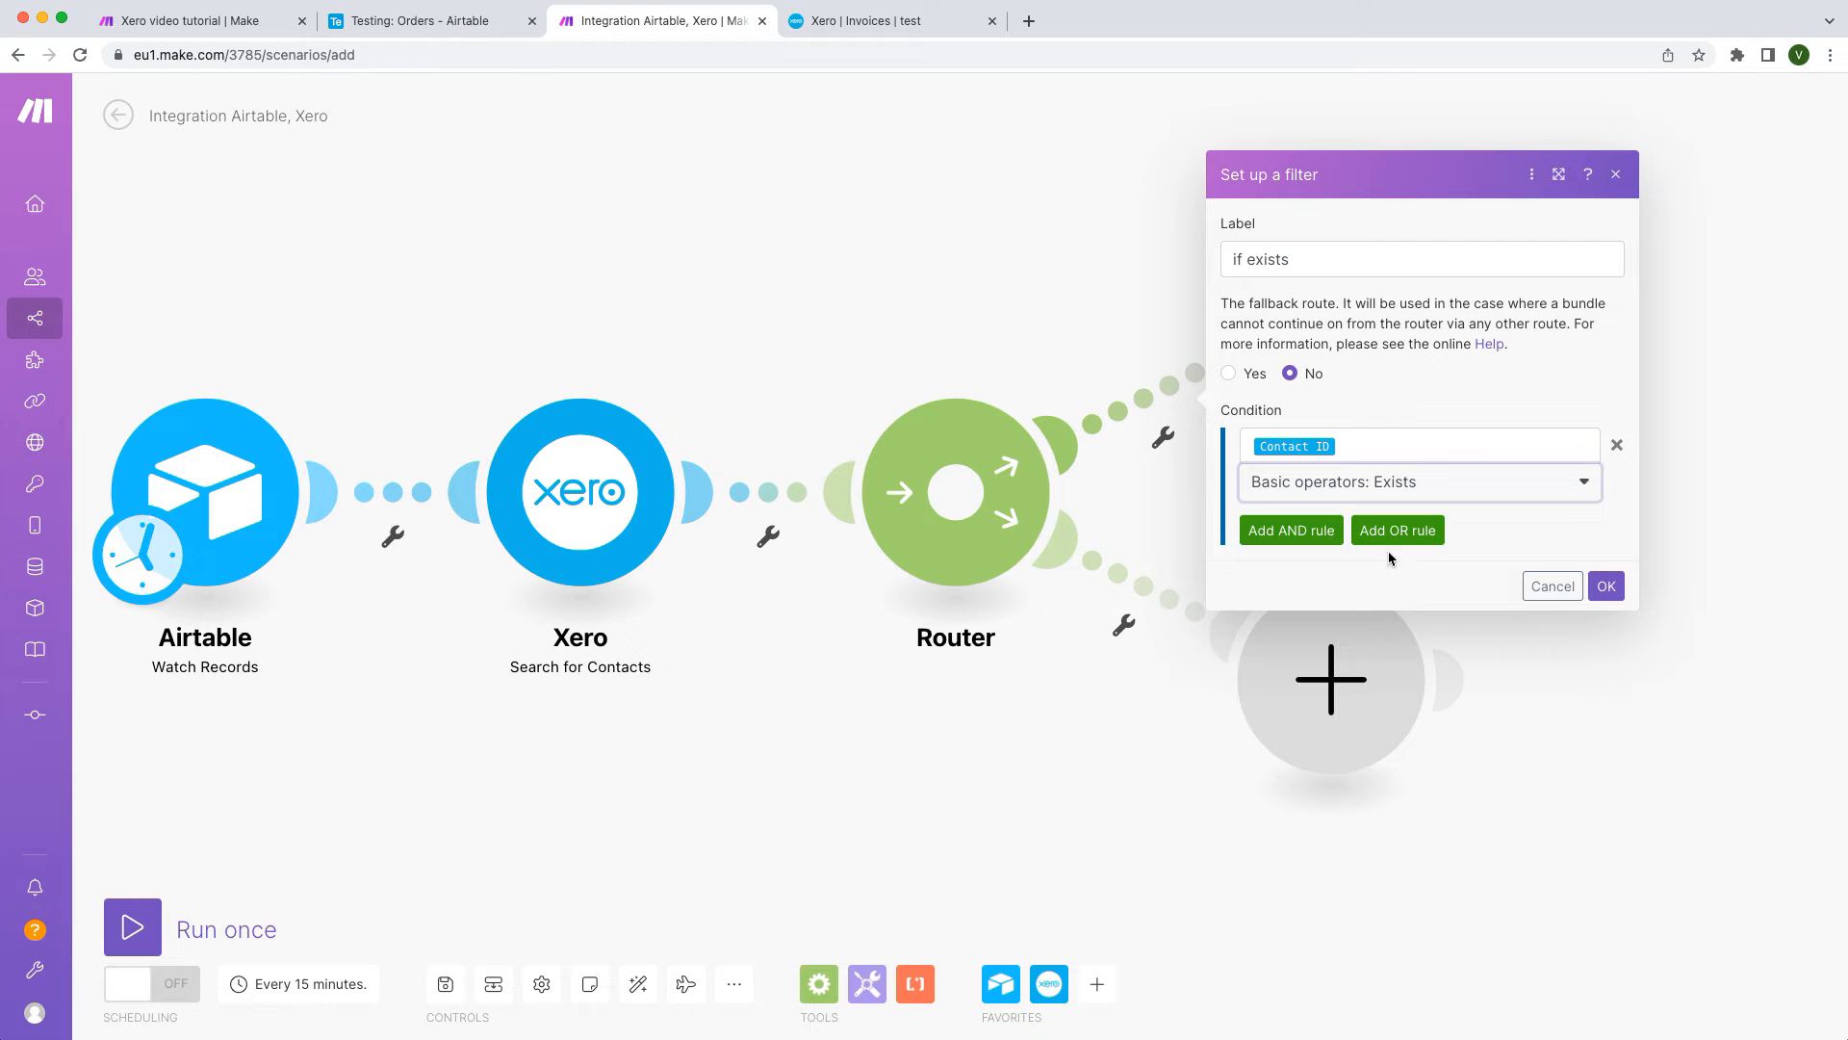
click(1606, 587)
Step: Filter the lower route as 'if doesn't exist' with Contact ID Does not exist
click(1155, 597)
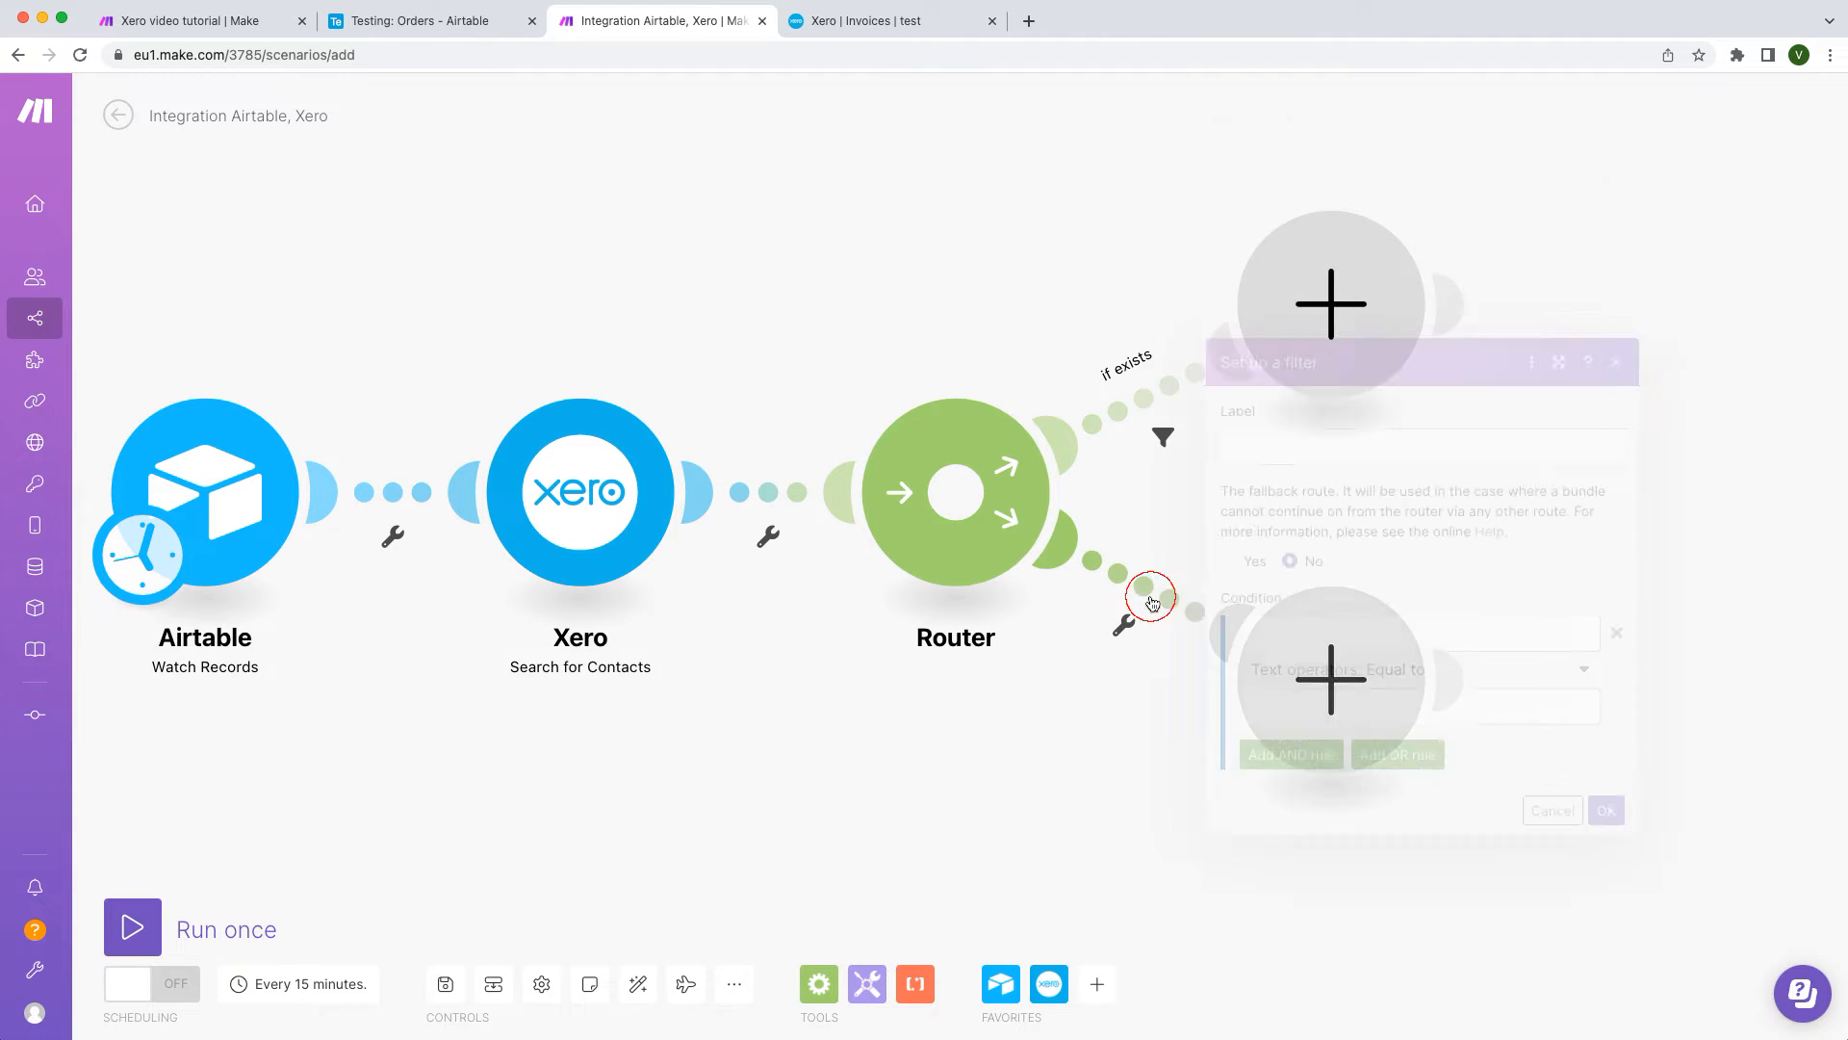
click(1266, 457)
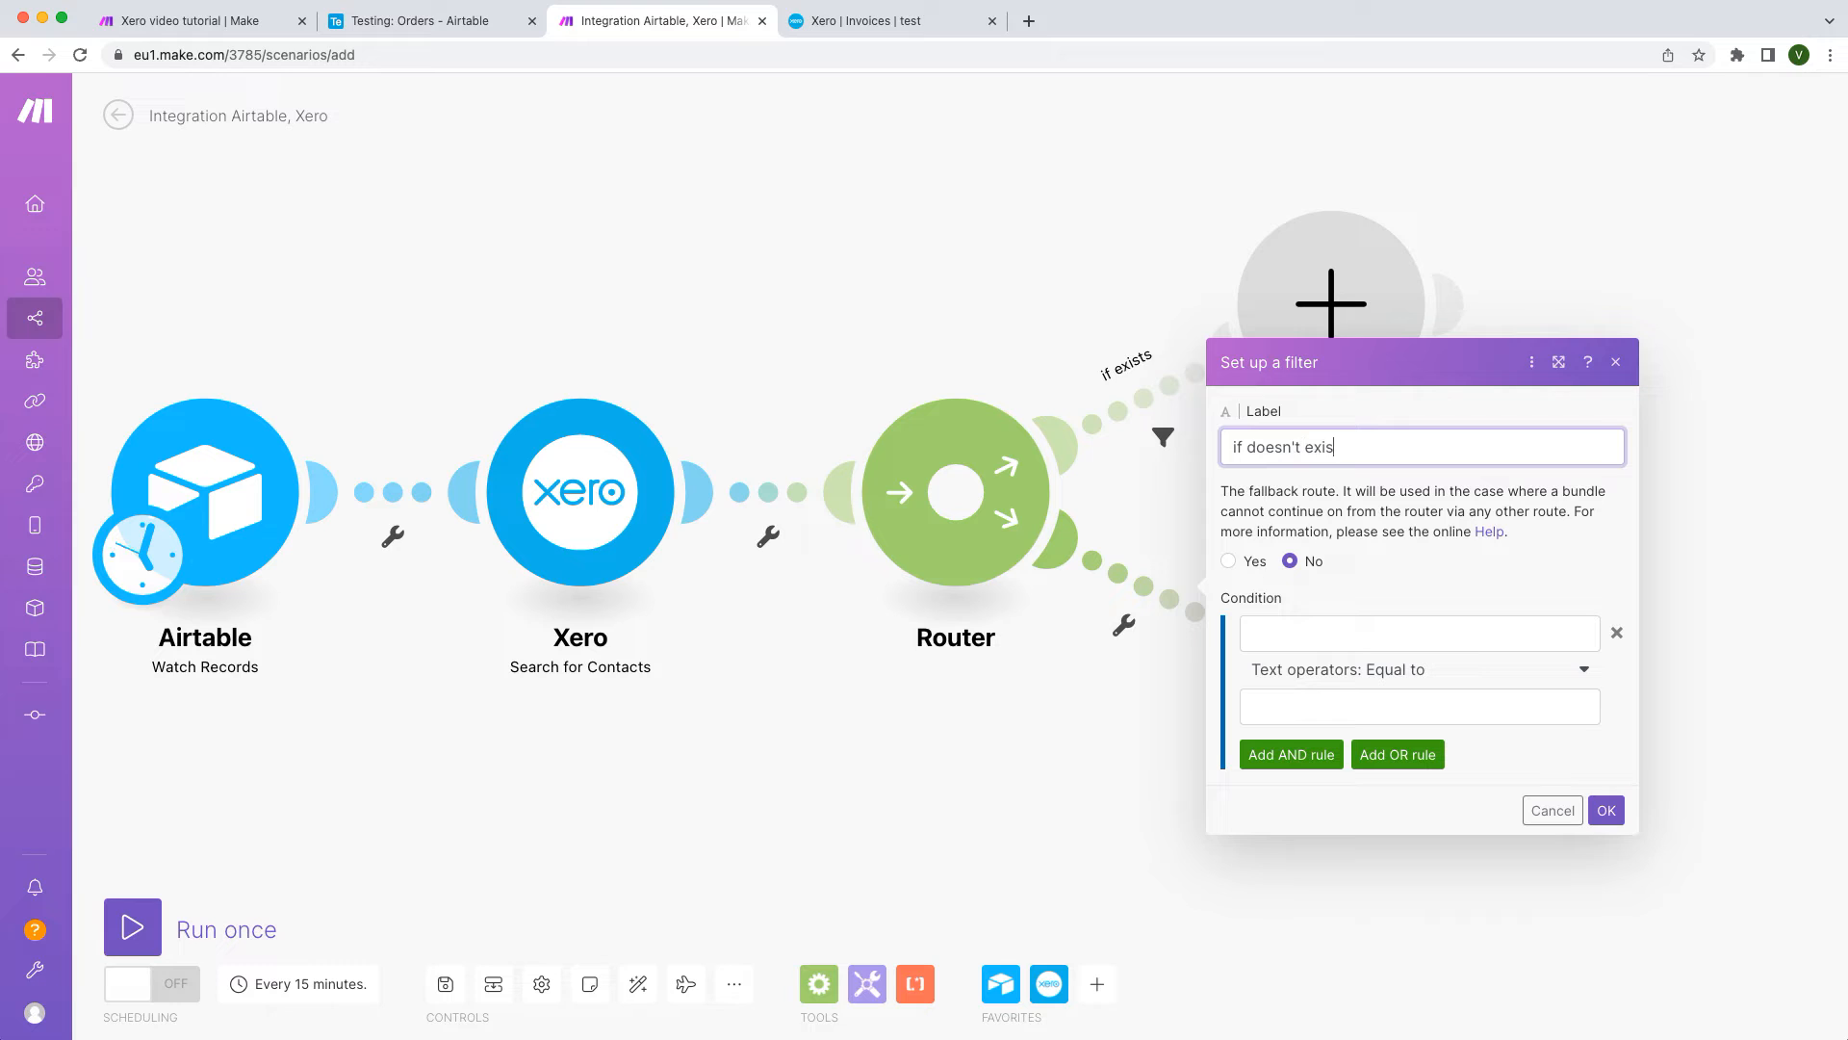
click(1347, 637)
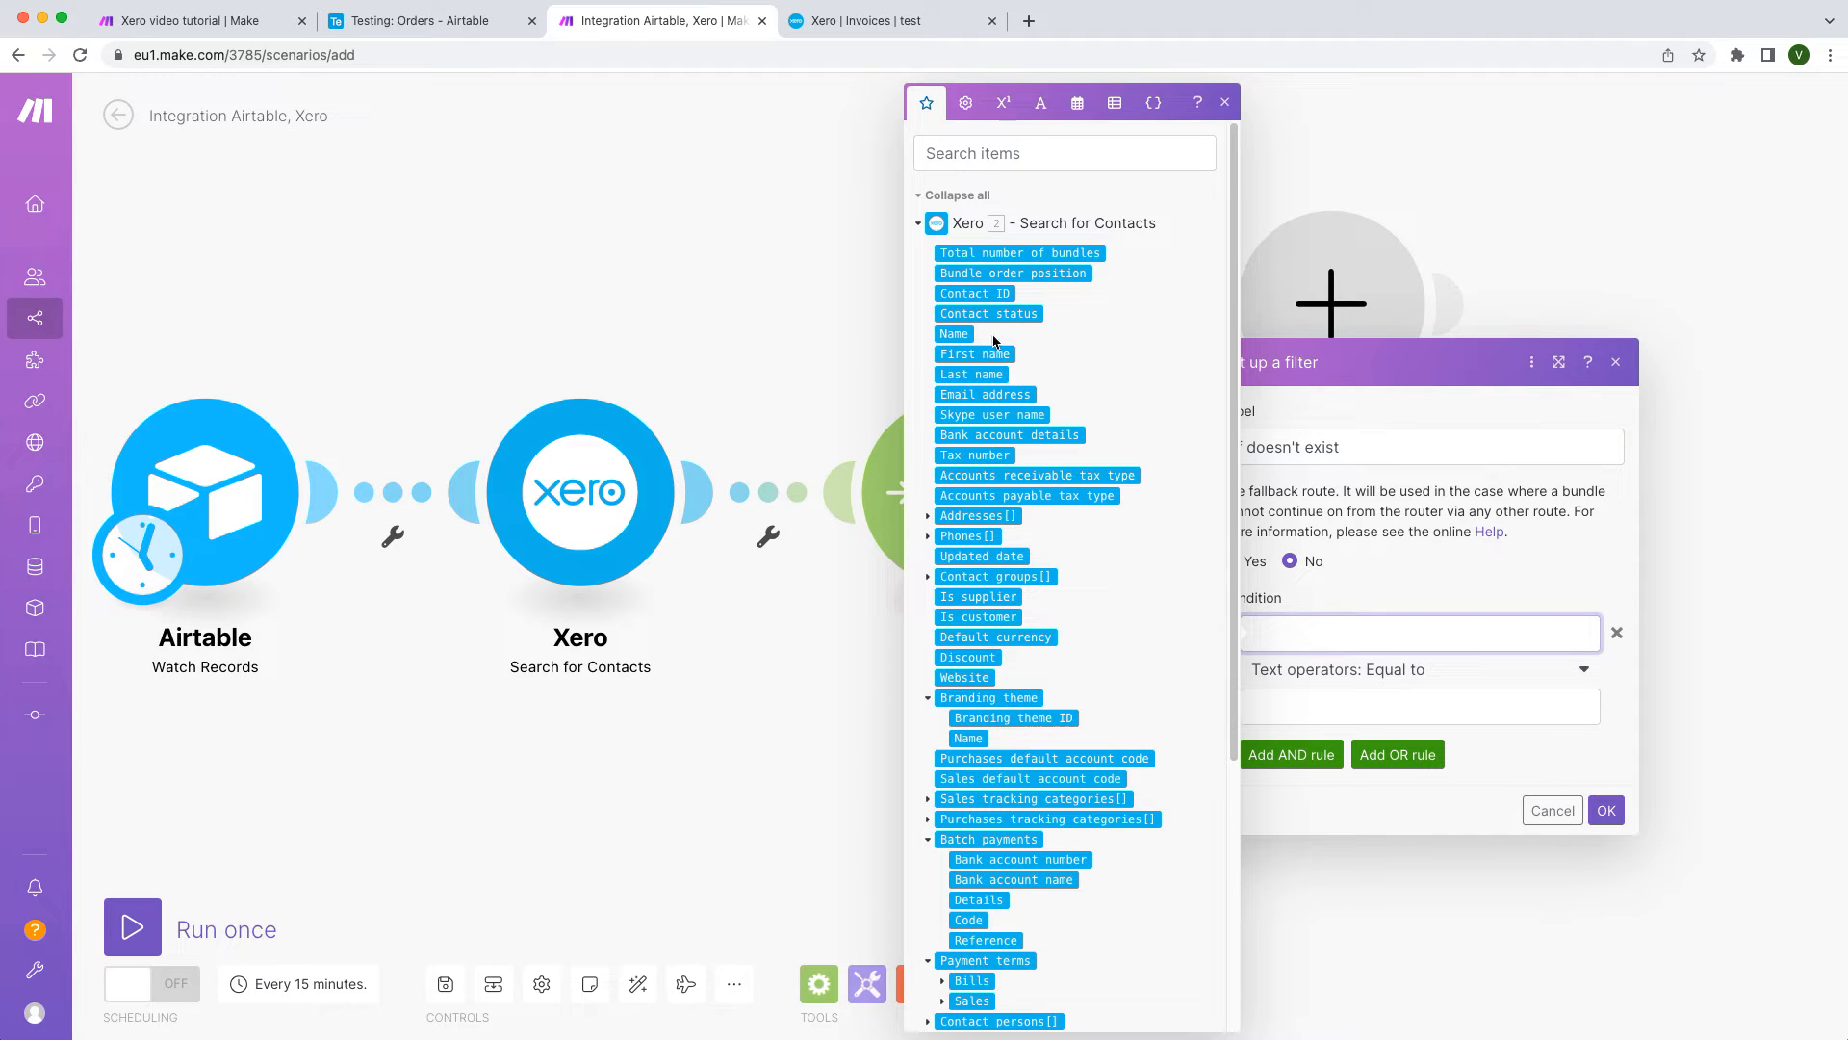
click(975, 293)
click(1416, 673)
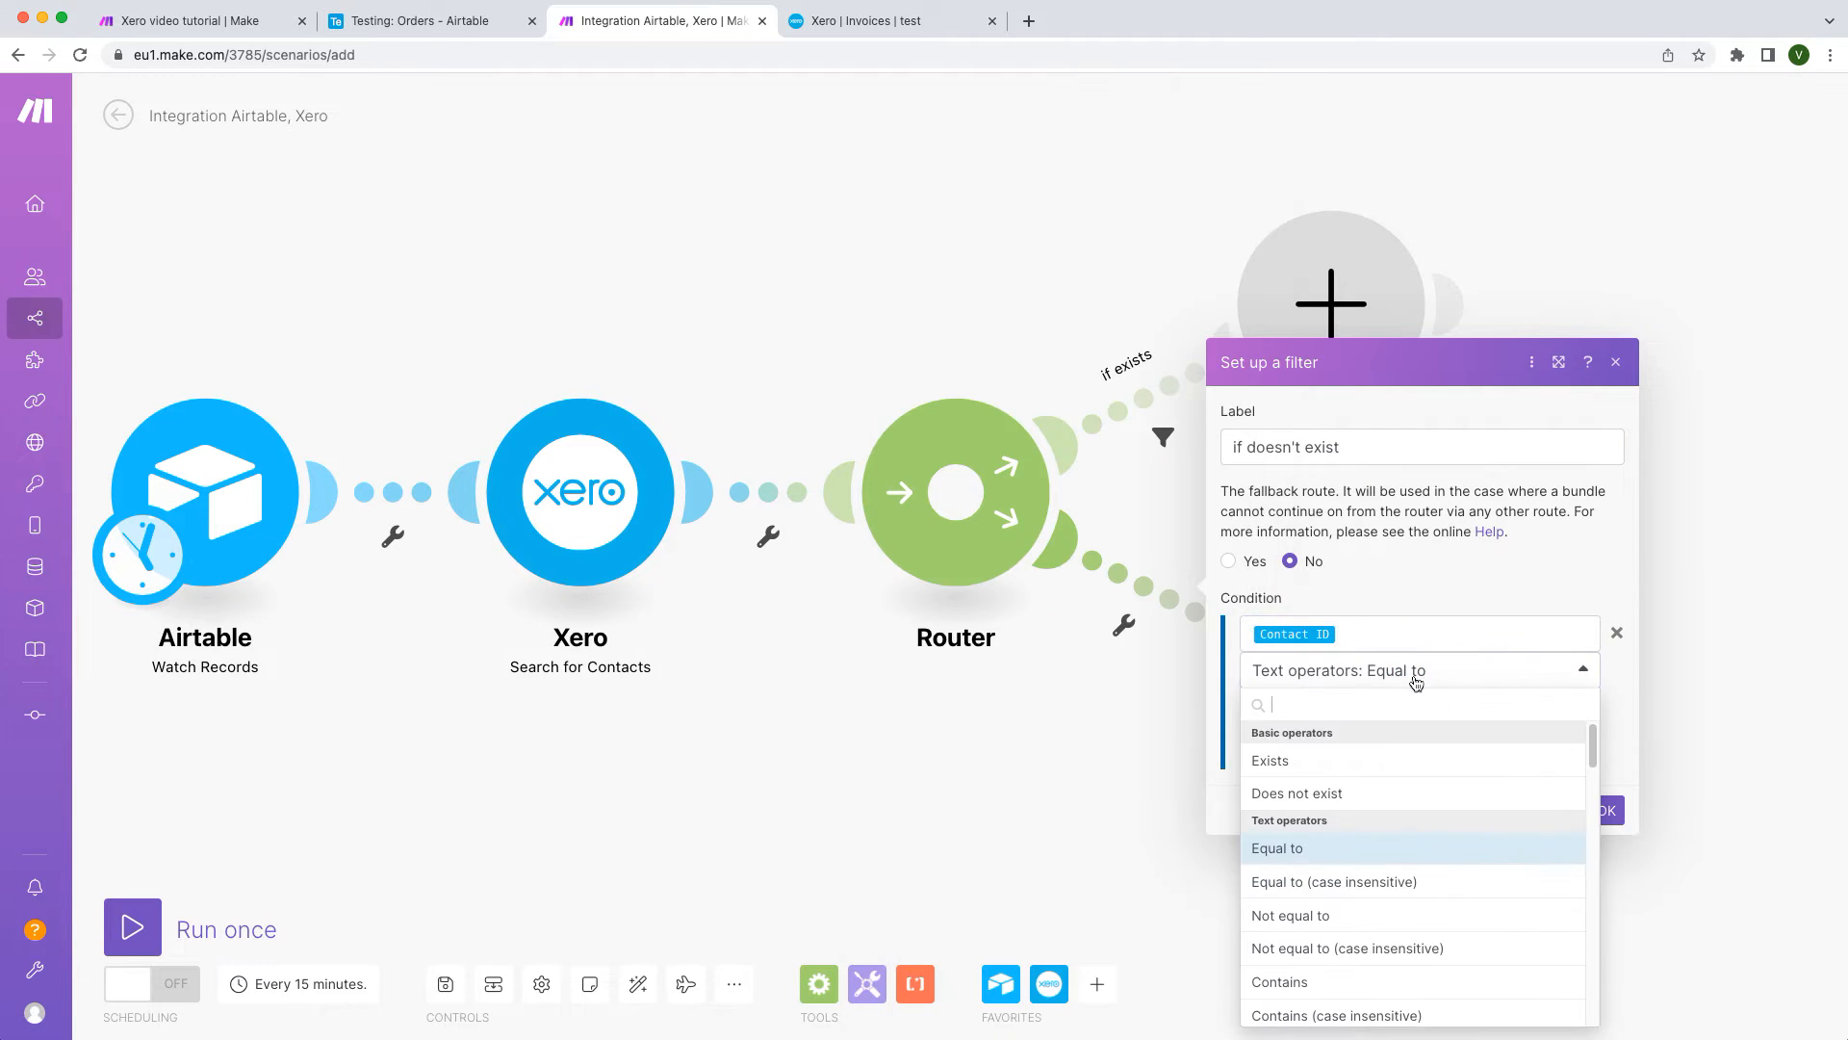
click(1432, 795)
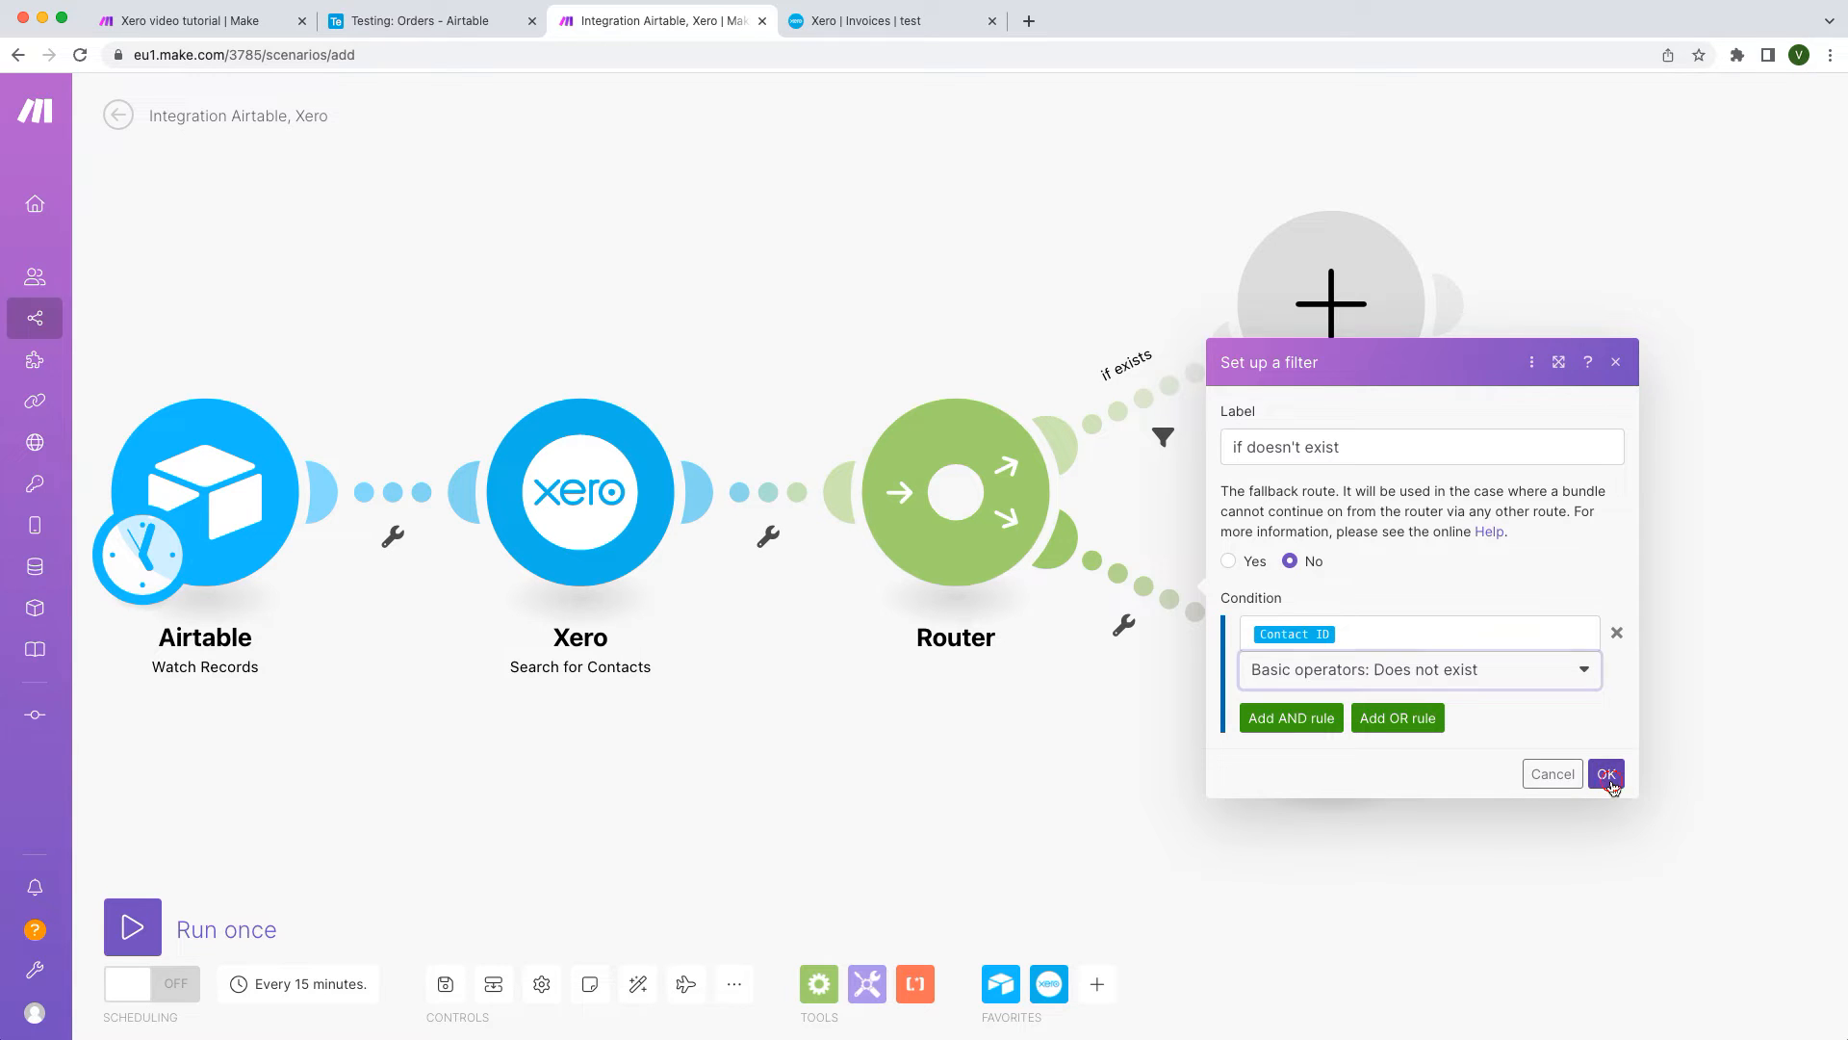
click(1607, 775)
Step: Add a Xero Create an Invoice sales invoice for organization test, mapped to the found Contact ID
click(1368, 285)
click(1444, 281)
text(create an in)
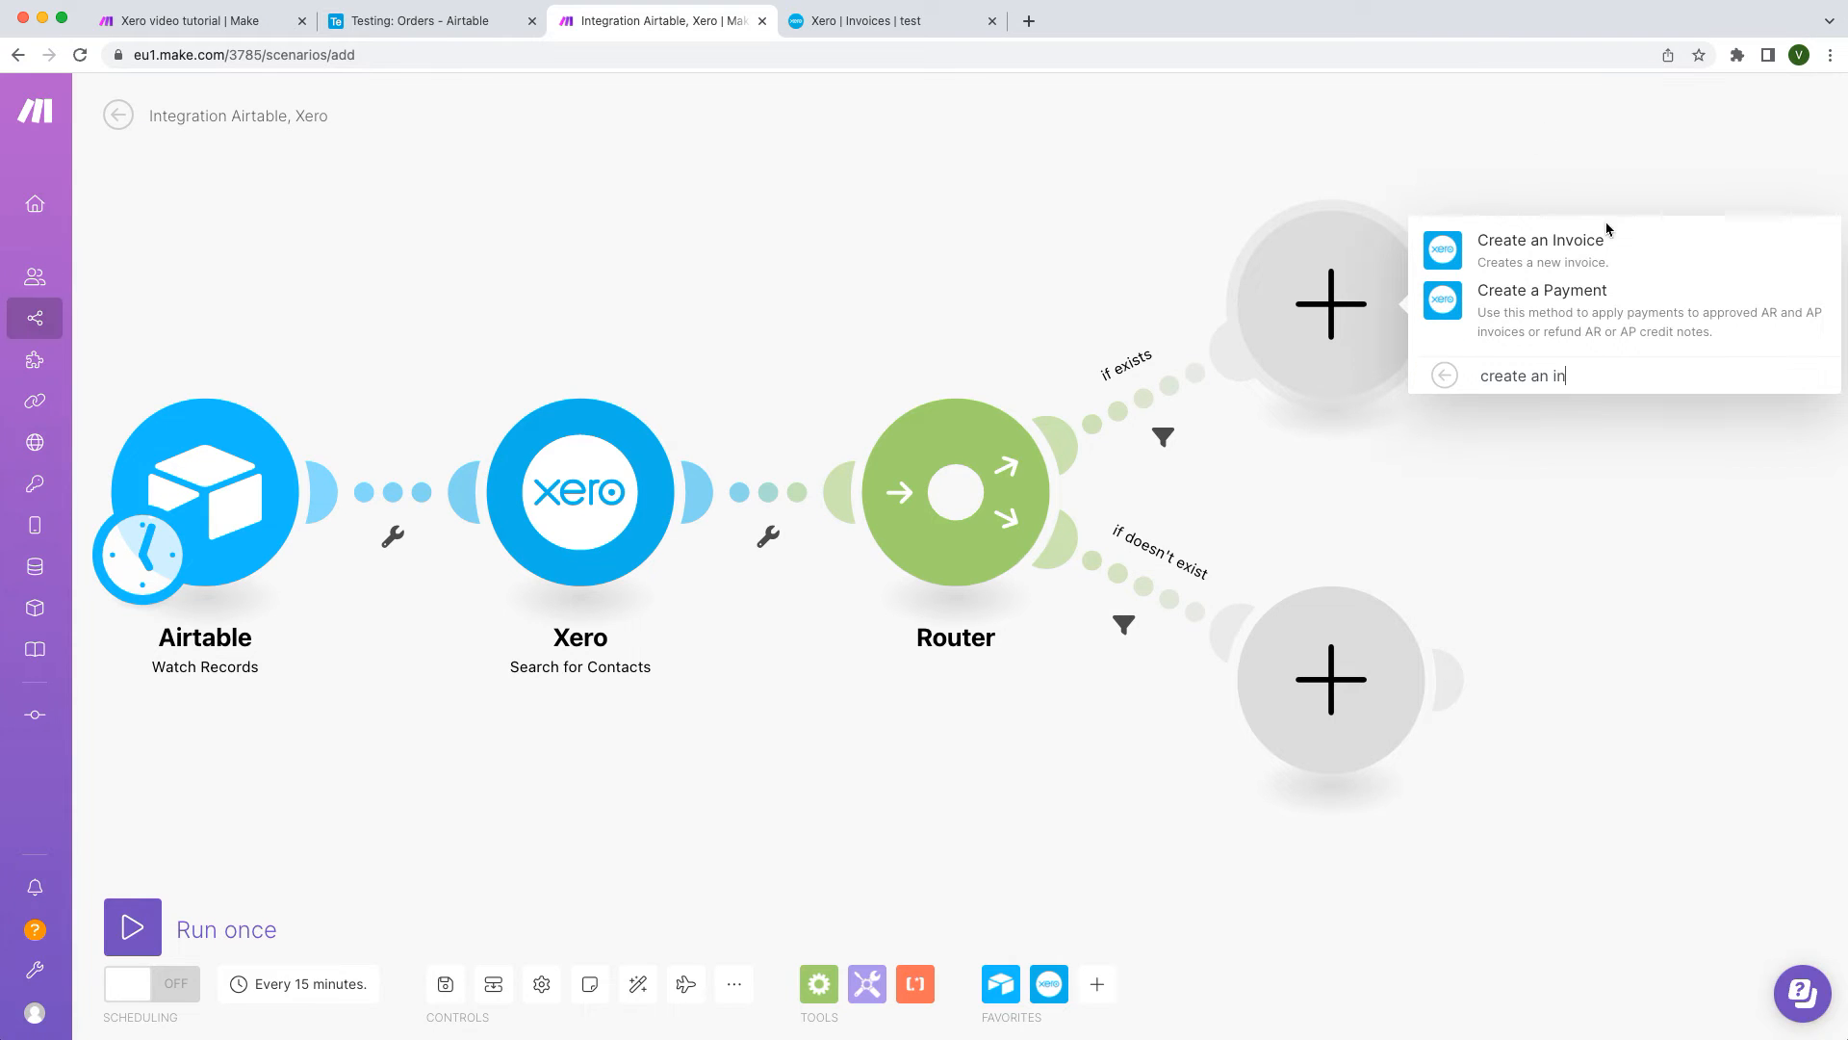
click(1610, 241)
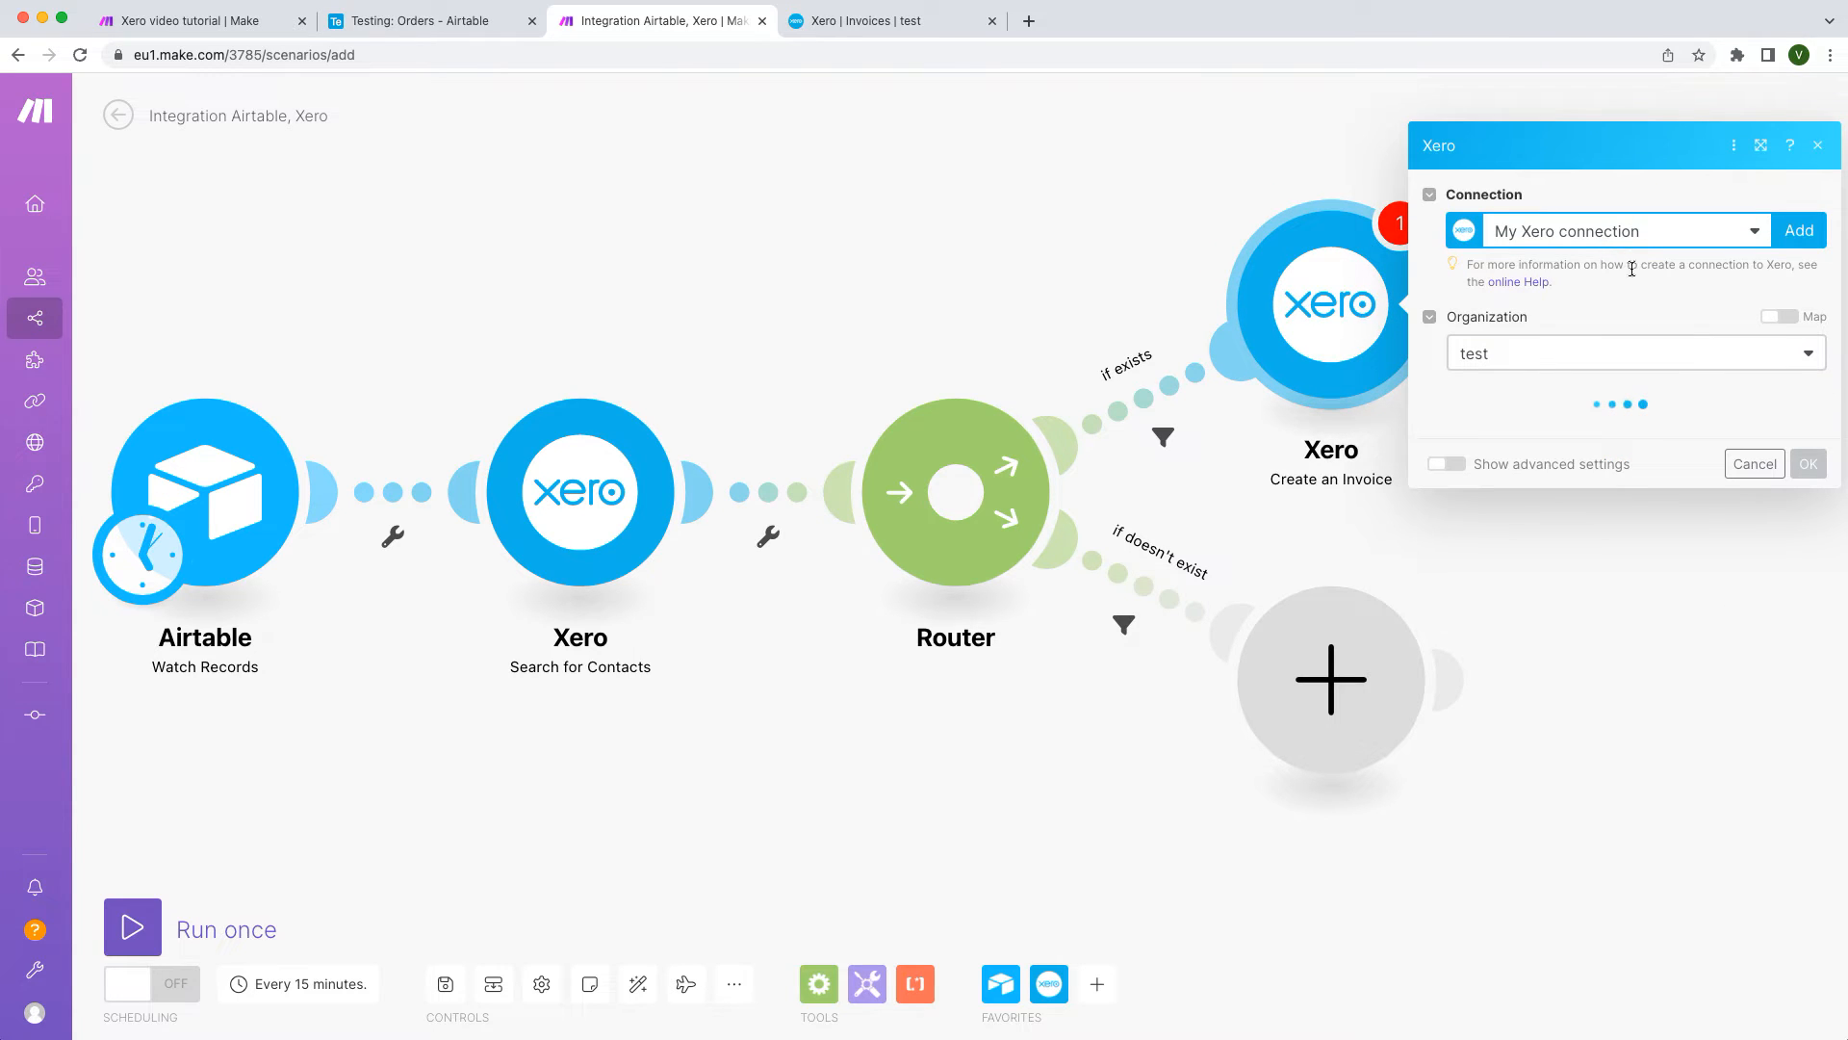
click(1796, 310)
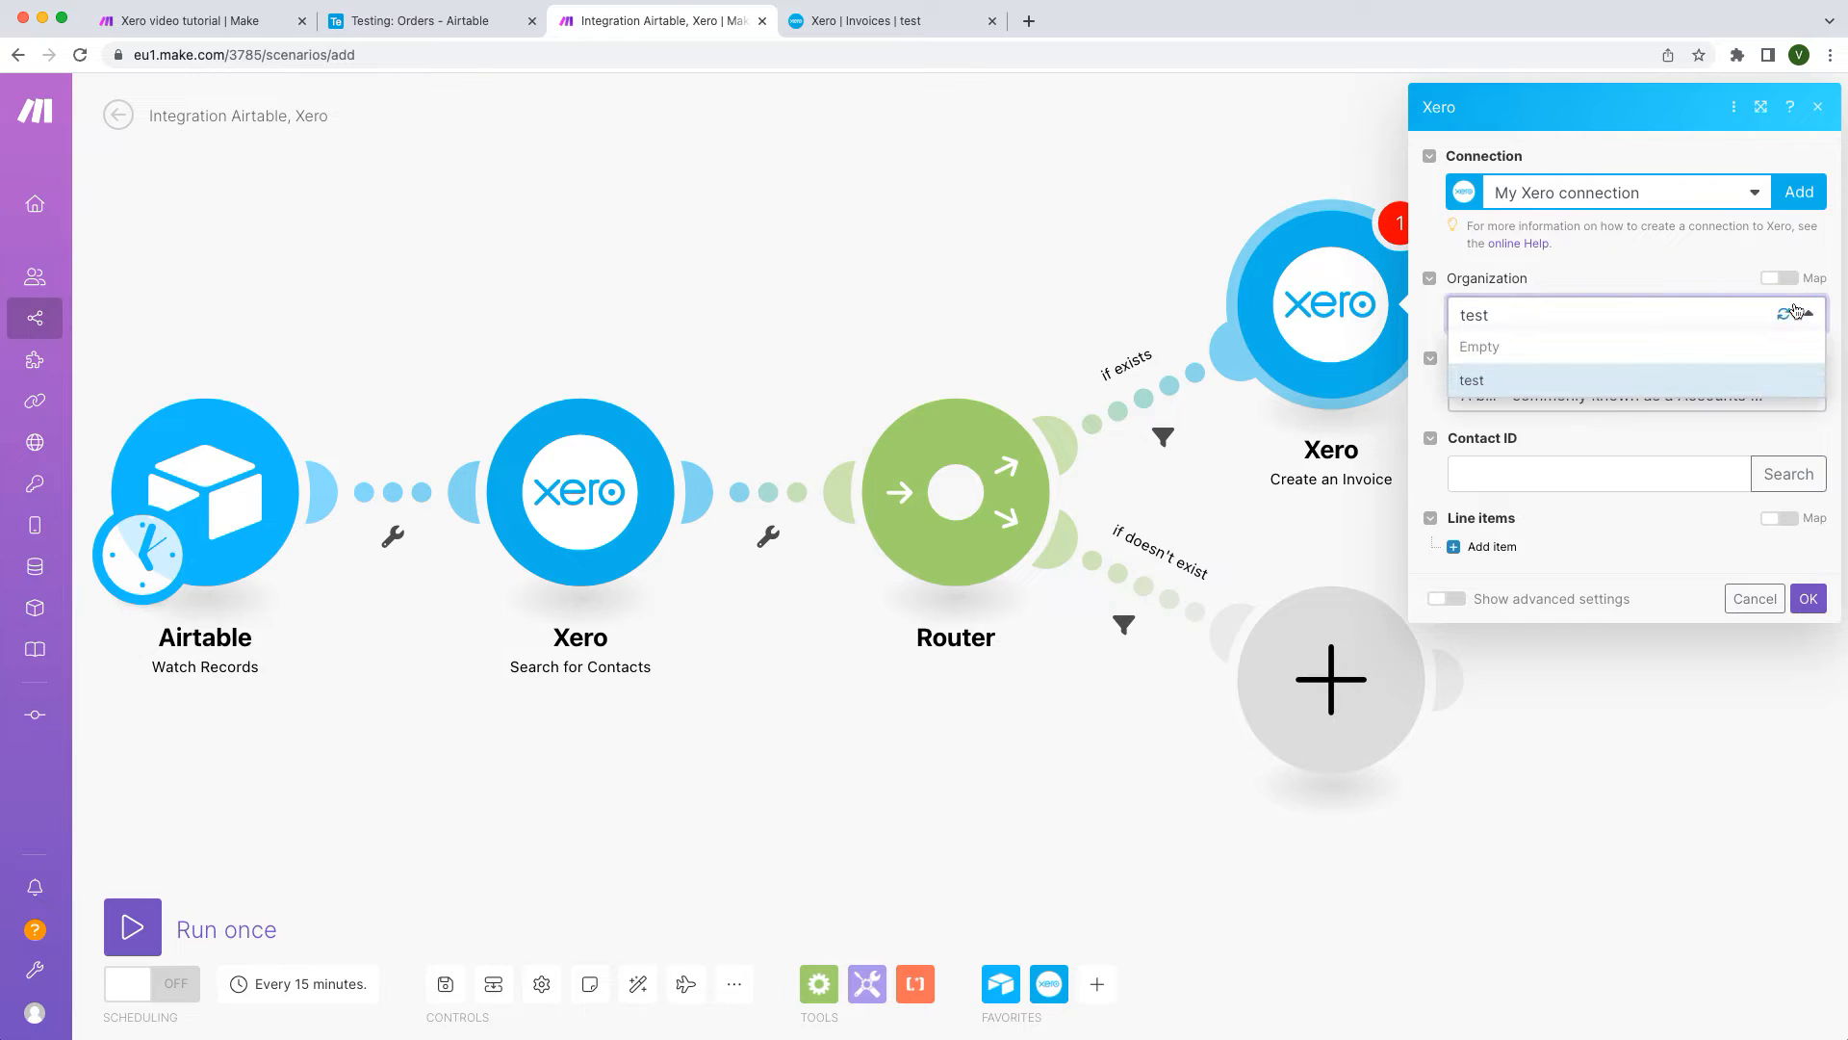
click(1806, 320)
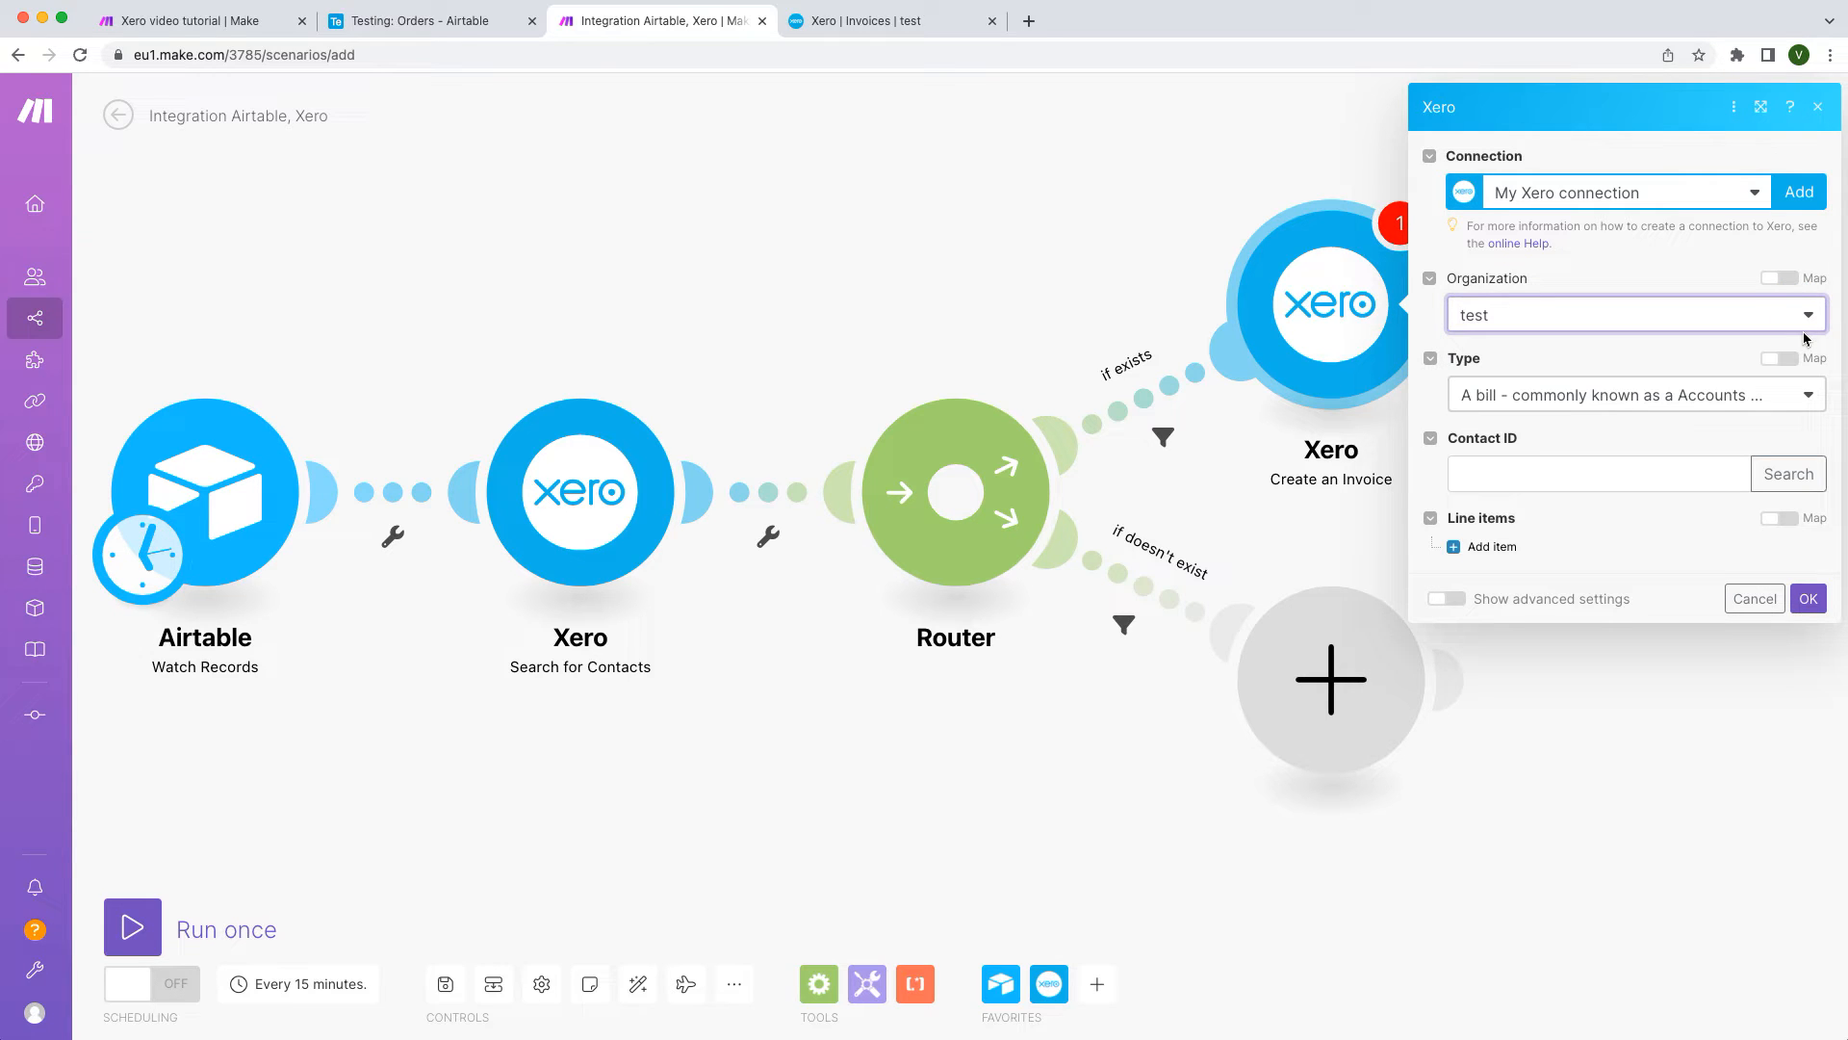
click(1809, 396)
click(1790, 484)
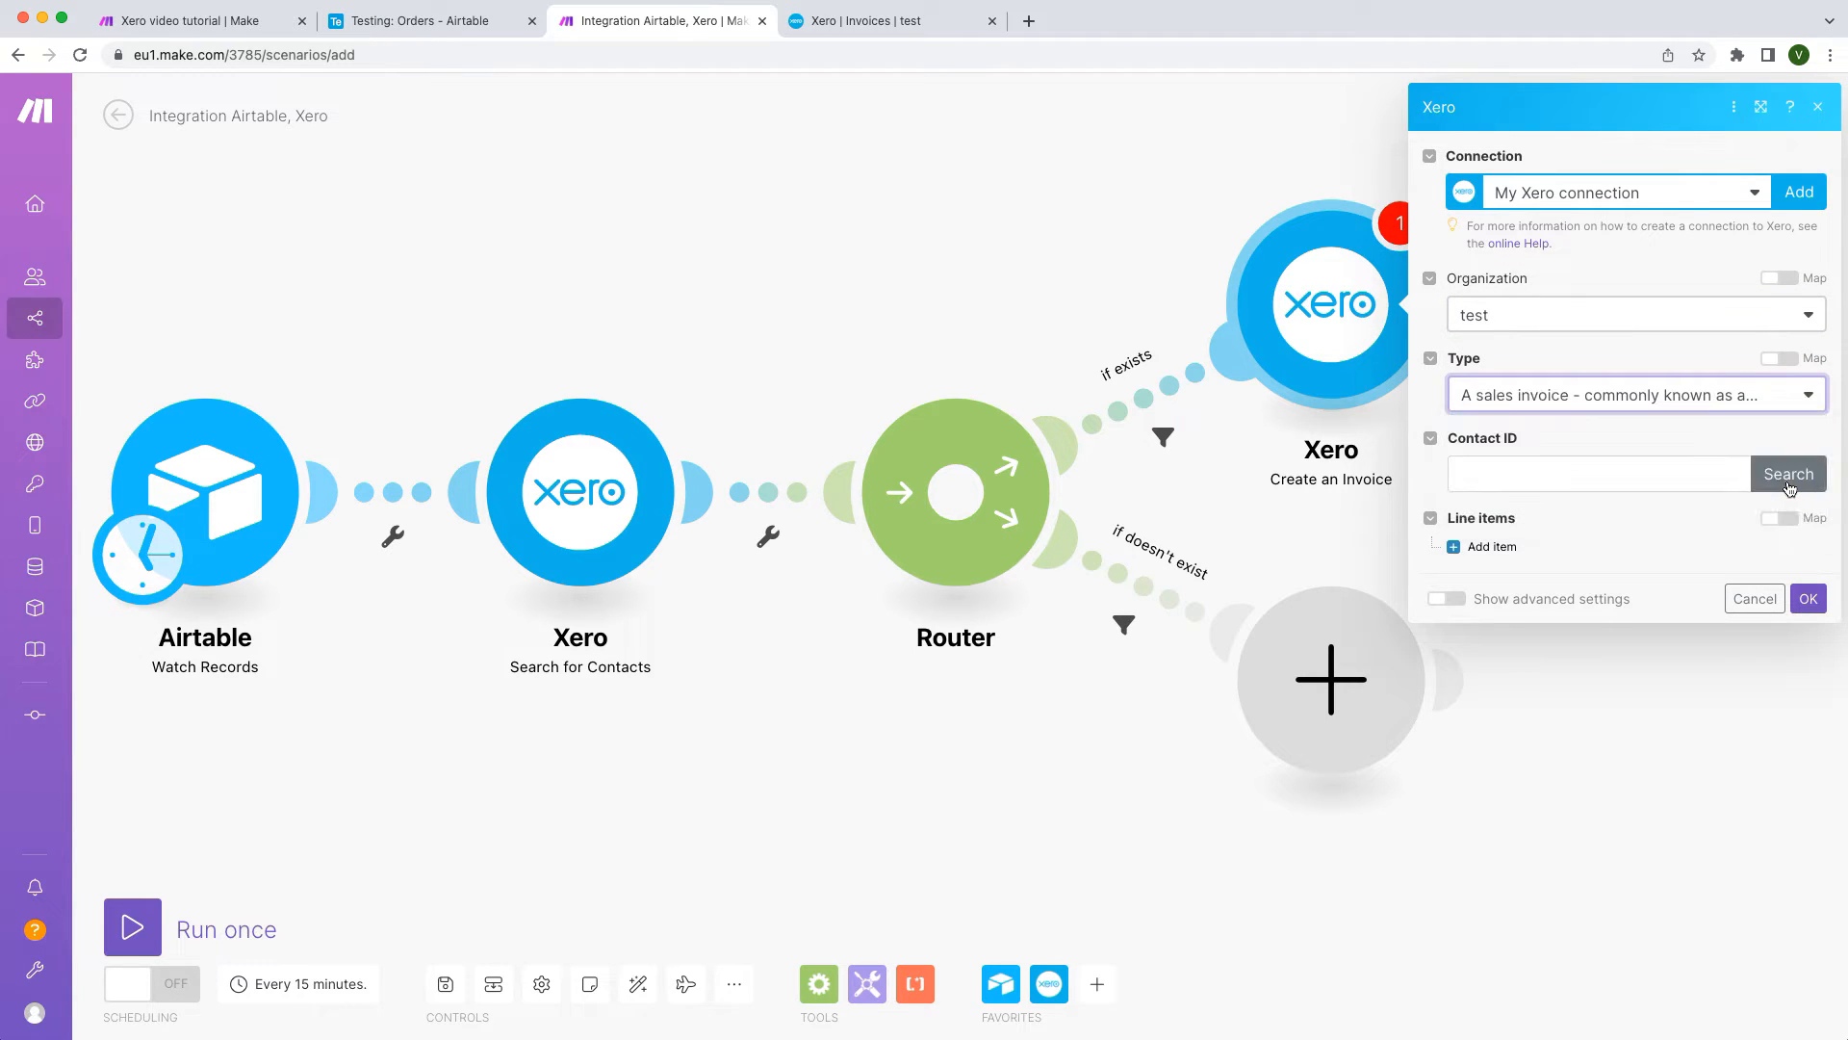
click(1690, 477)
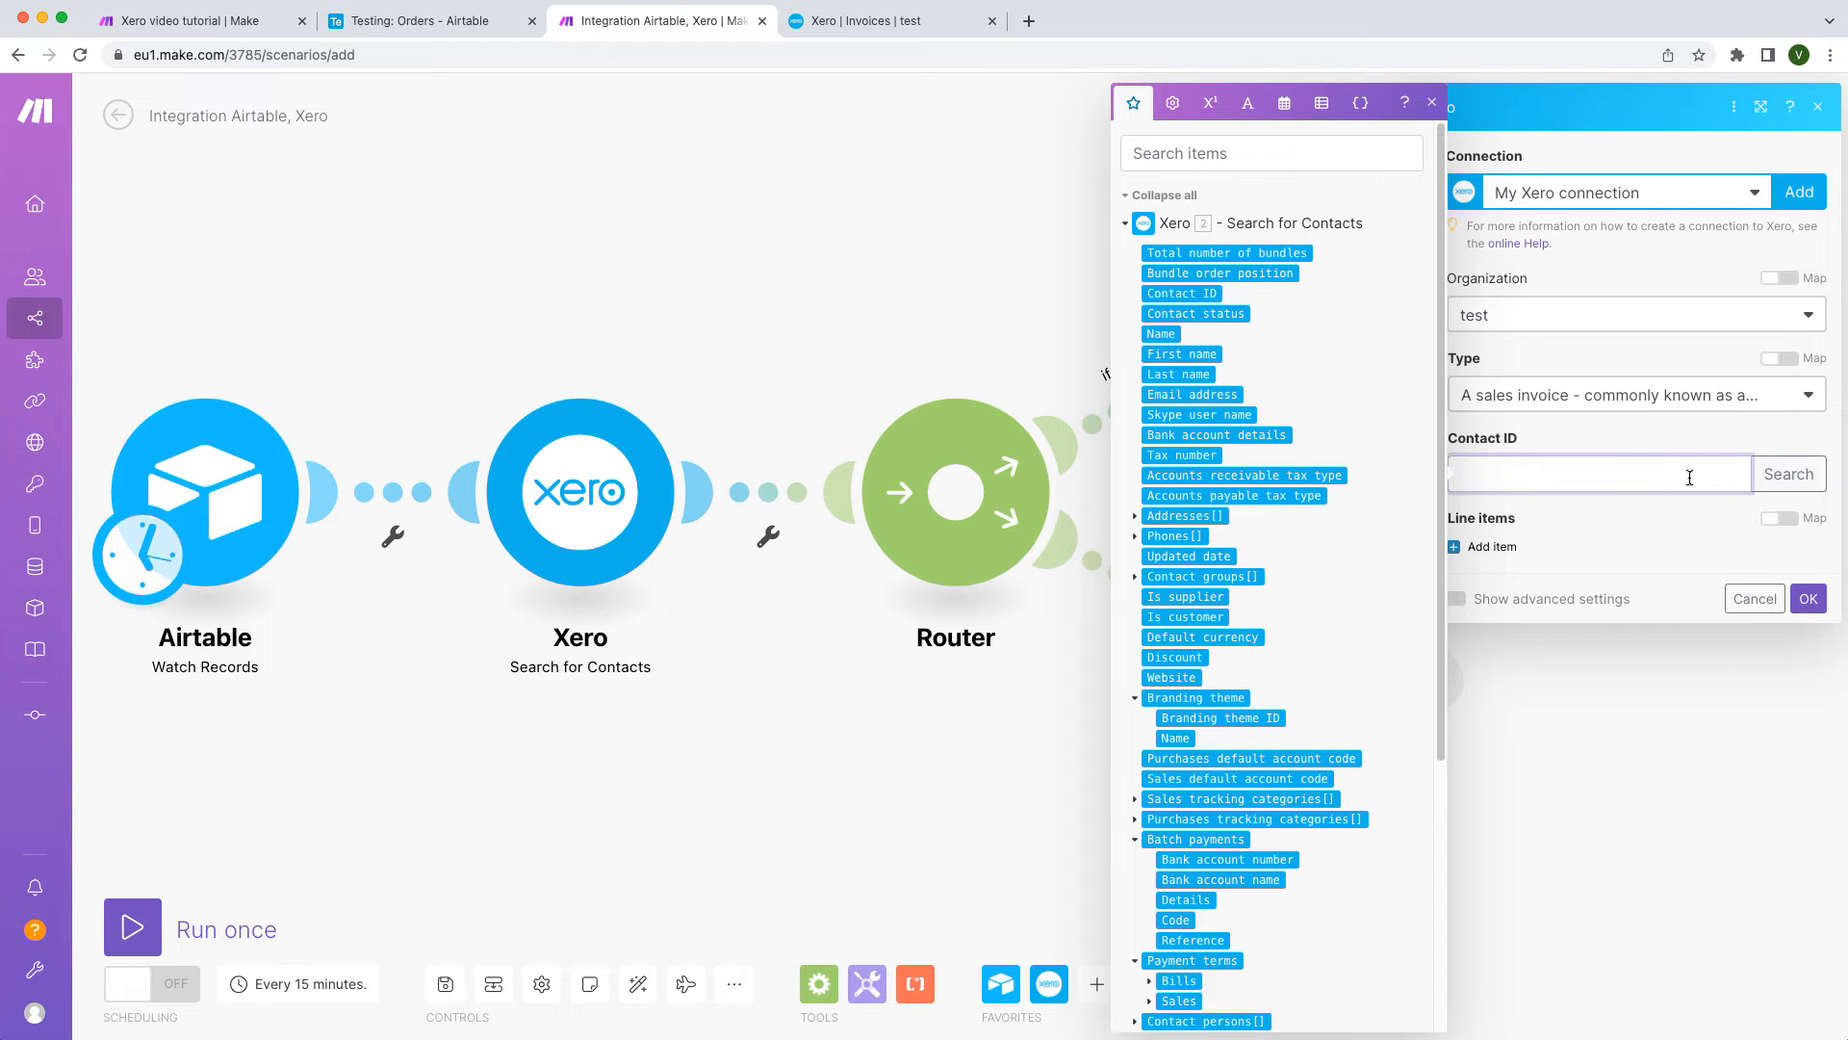
click(1190, 295)
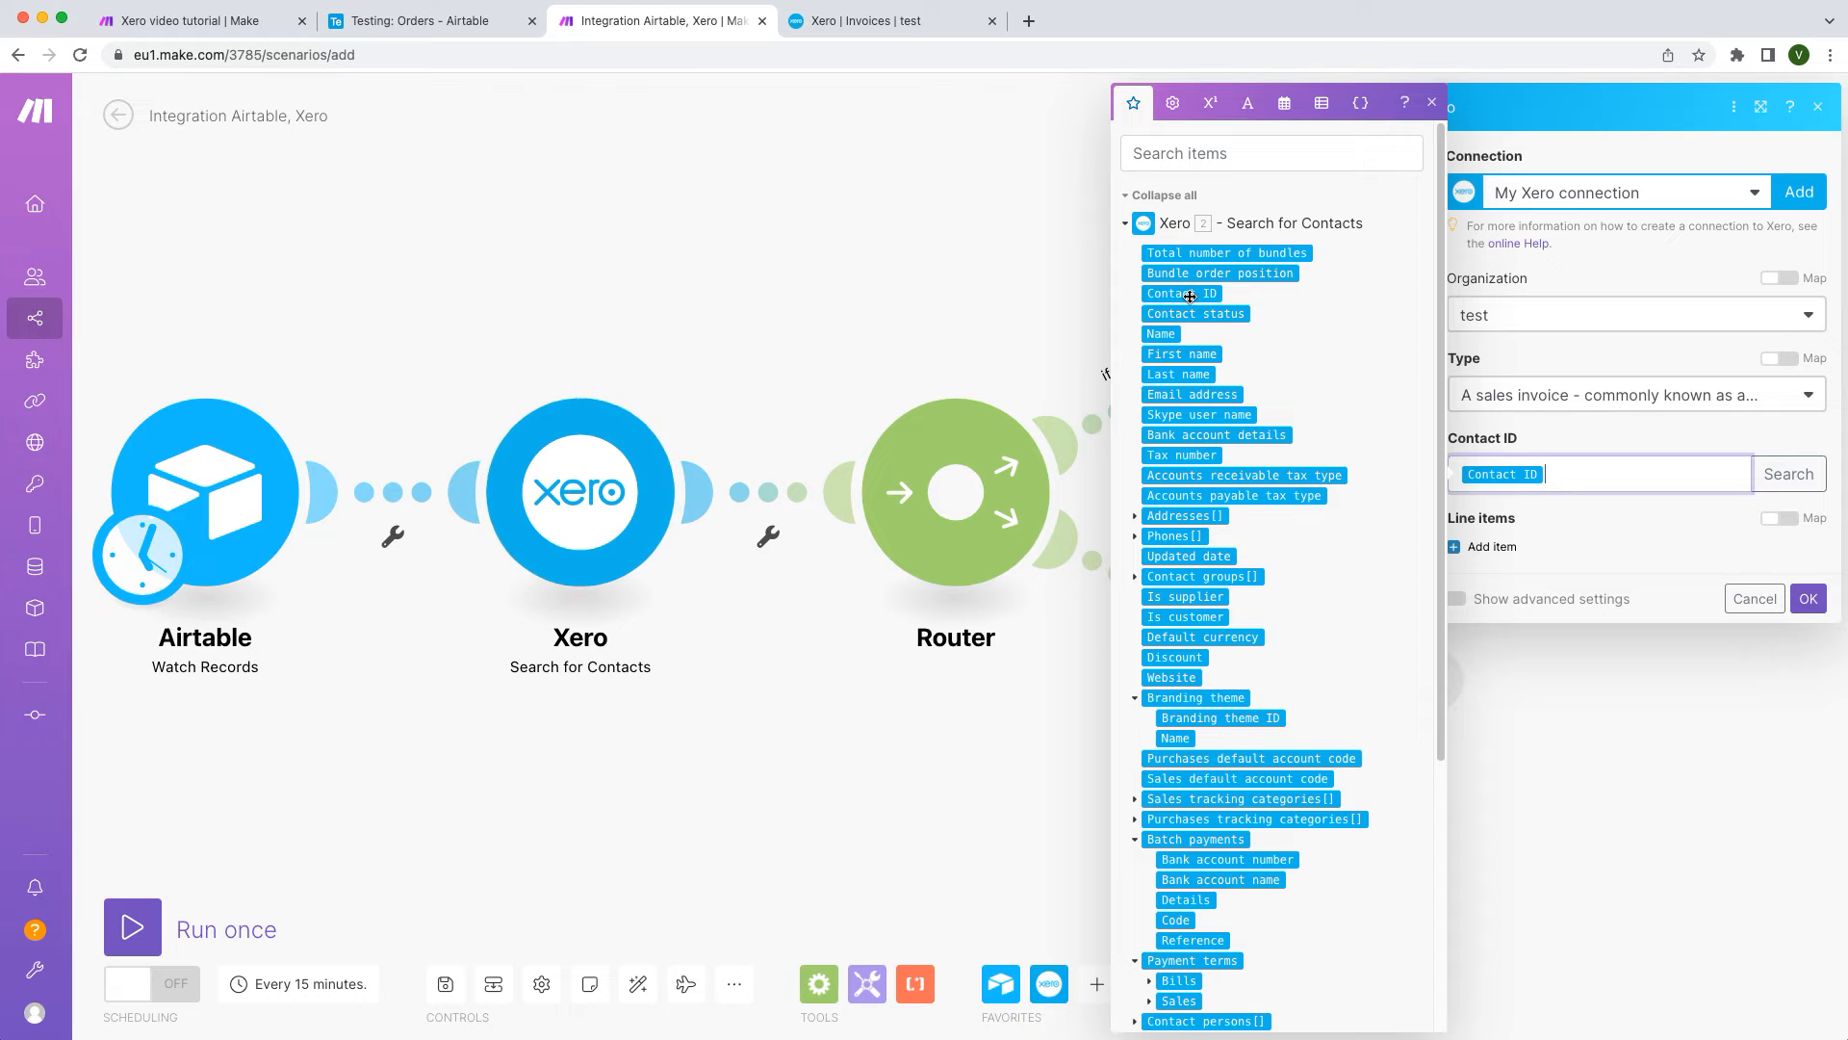
Step: Add a line item with Project Name as description, Quantity, and Price as unit amount
click(1497, 546)
scroll(1616, 554, down, 1)
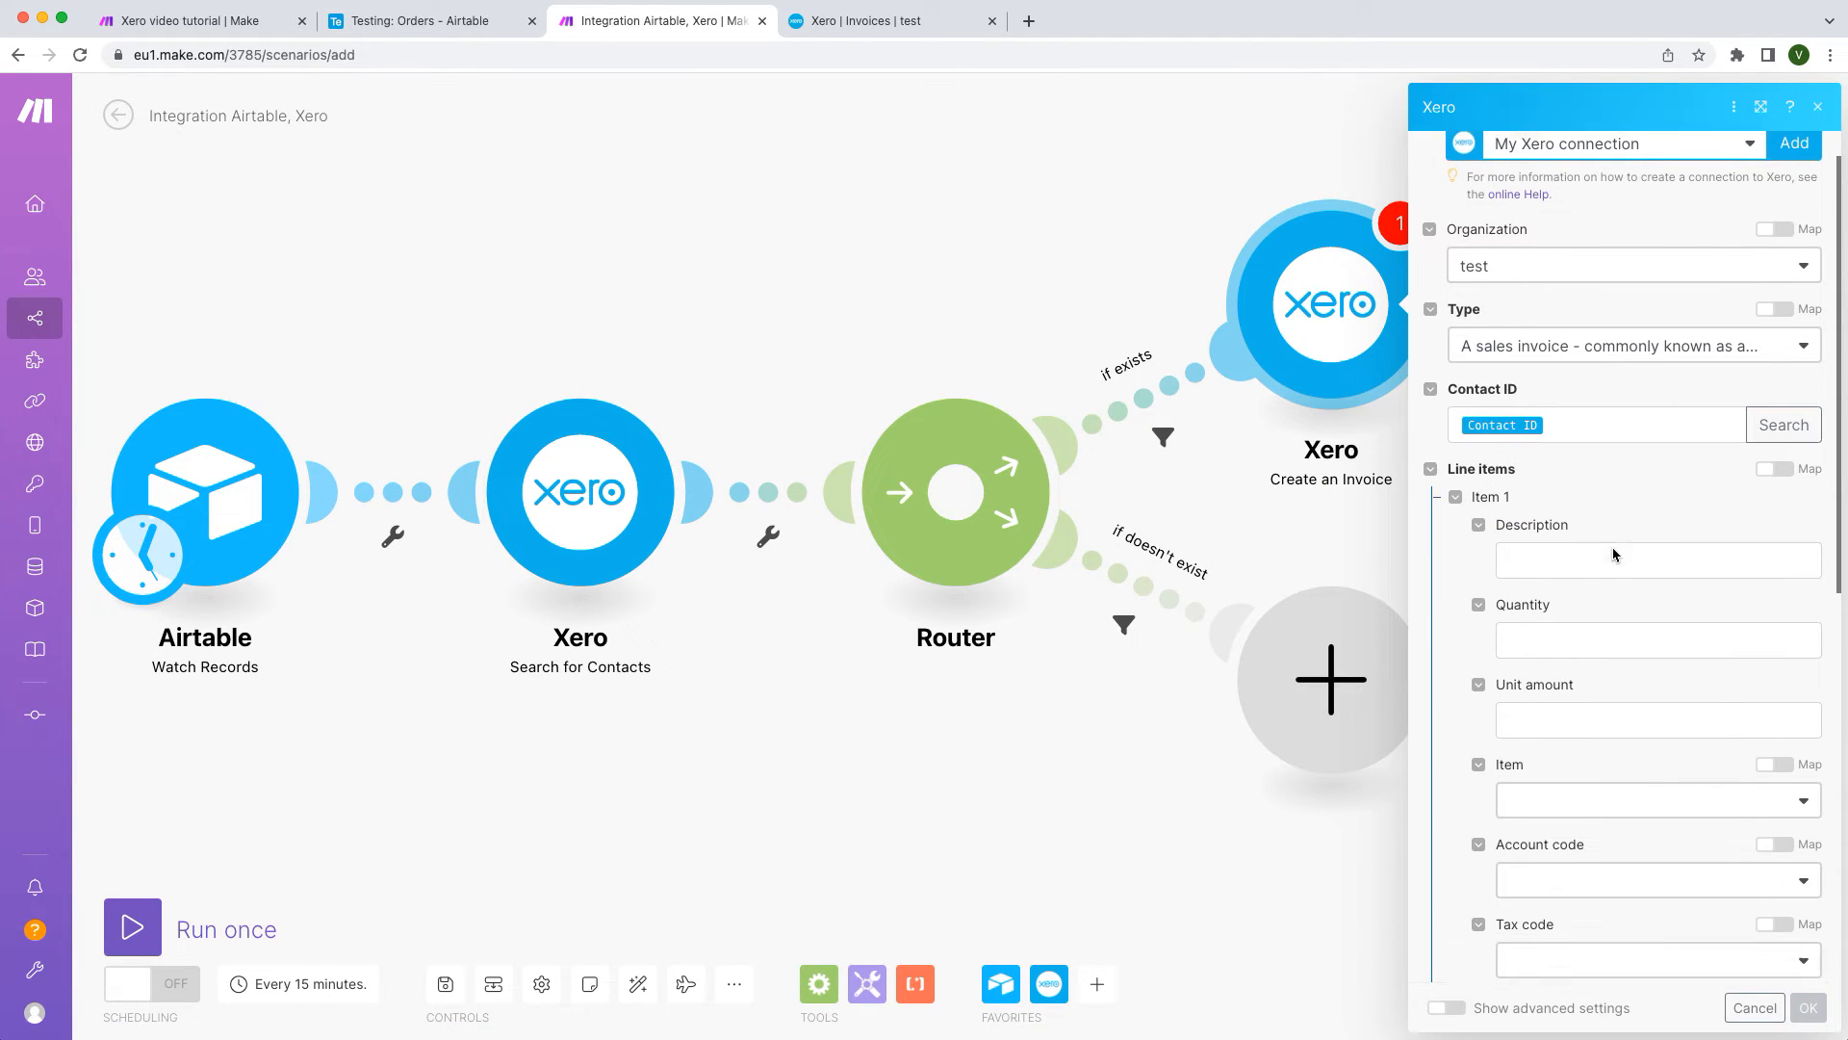
click(1742, 529)
scroll(1742, 544, down, 1)
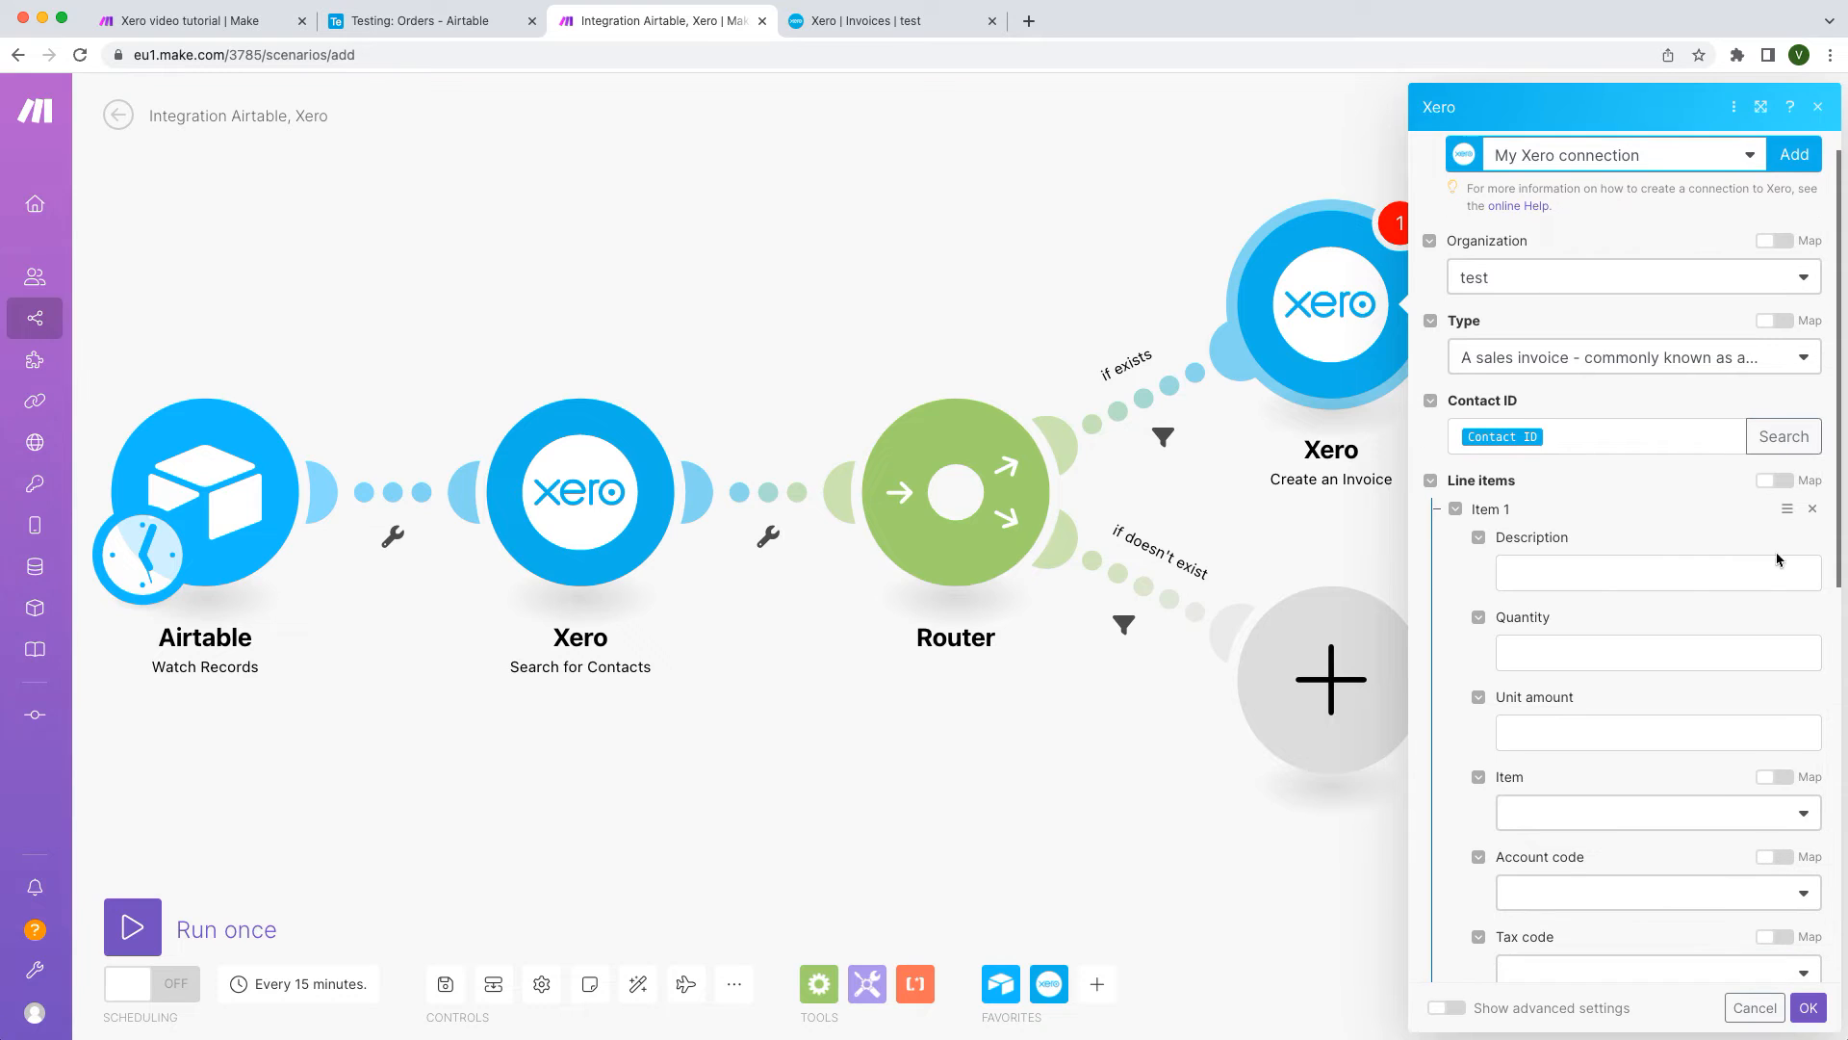
click(1784, 566)
scroll(1395, 629, down, 4)
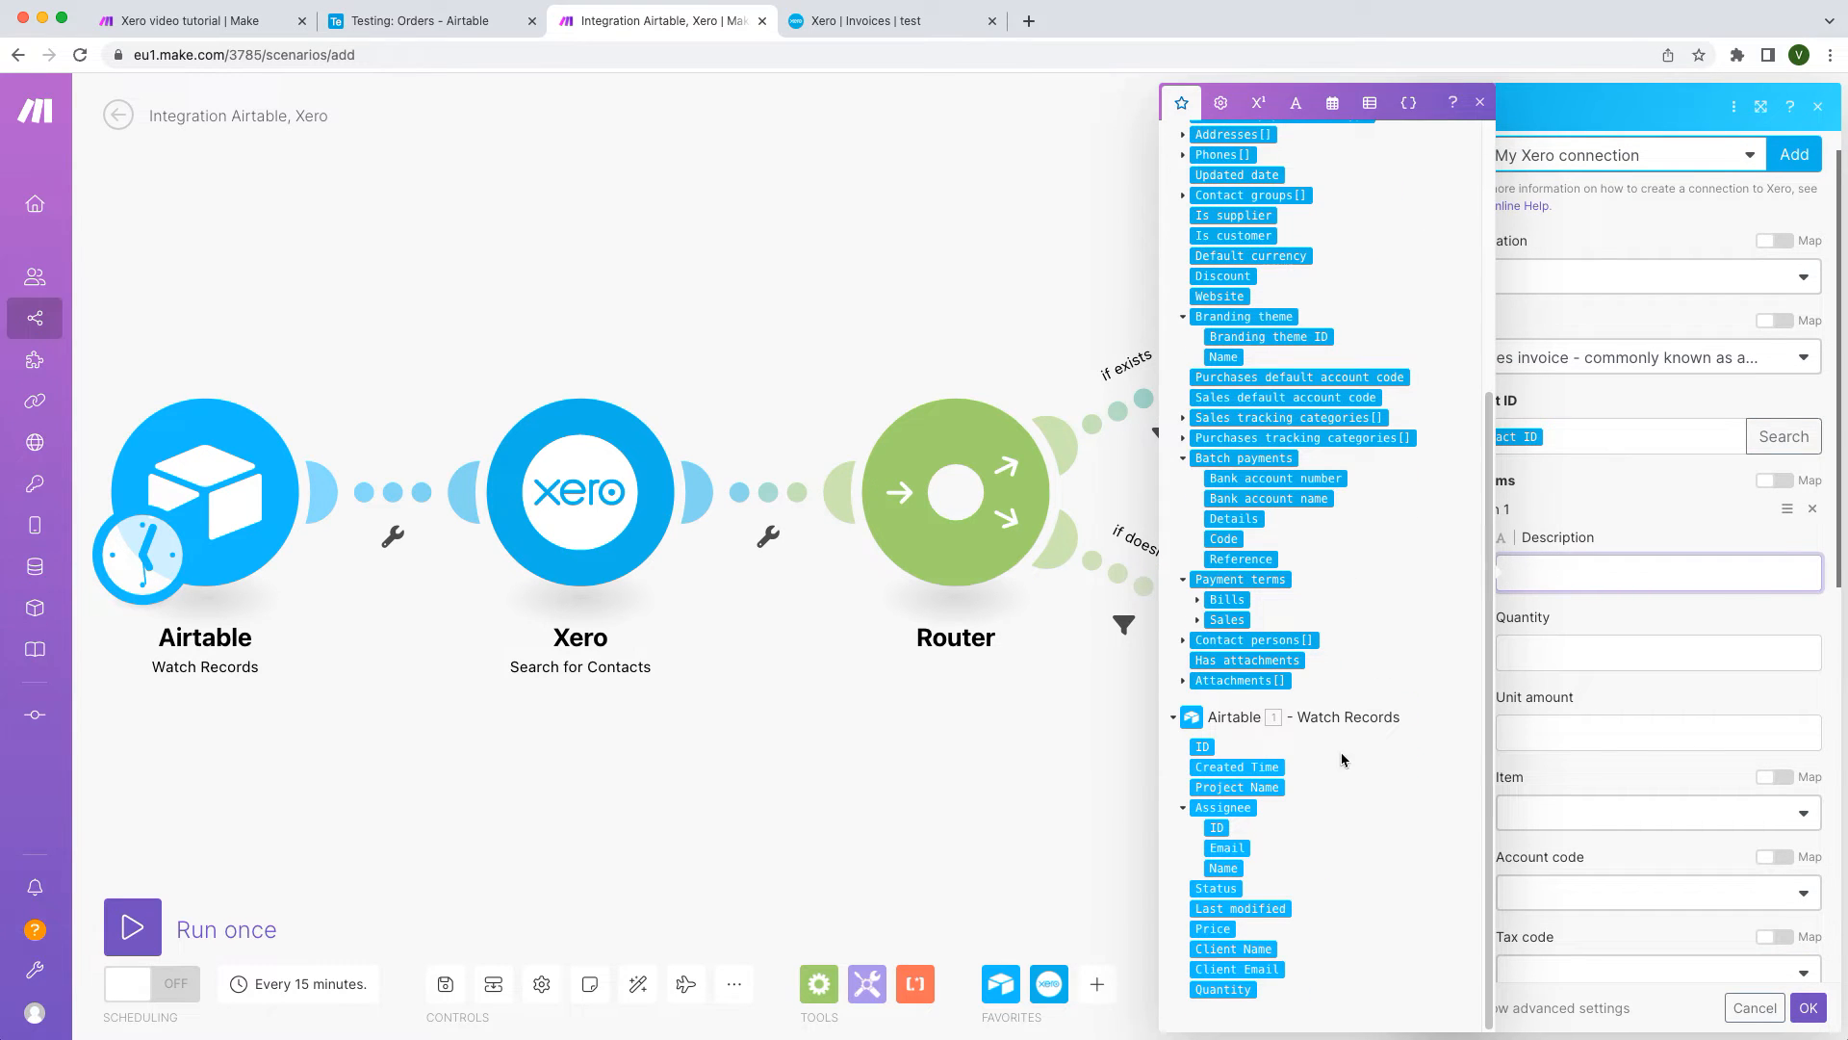
click(1269, 787)
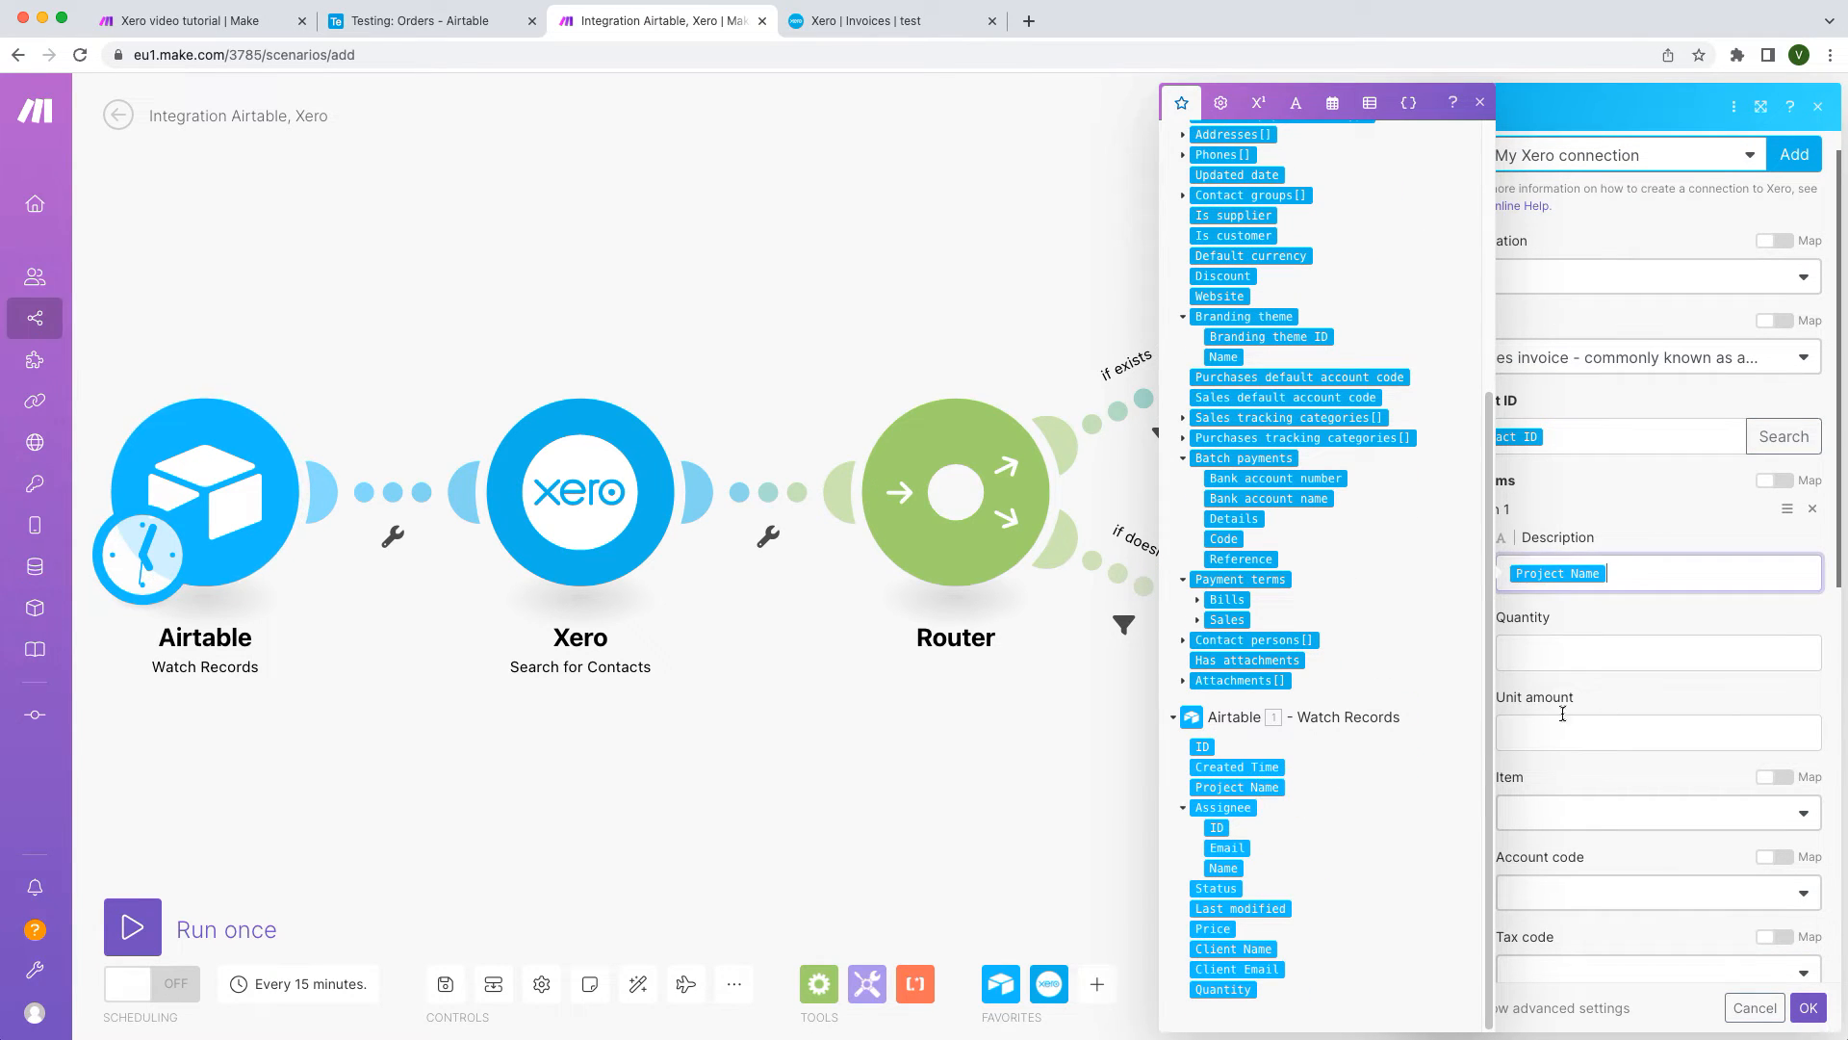
click(1618, 663)
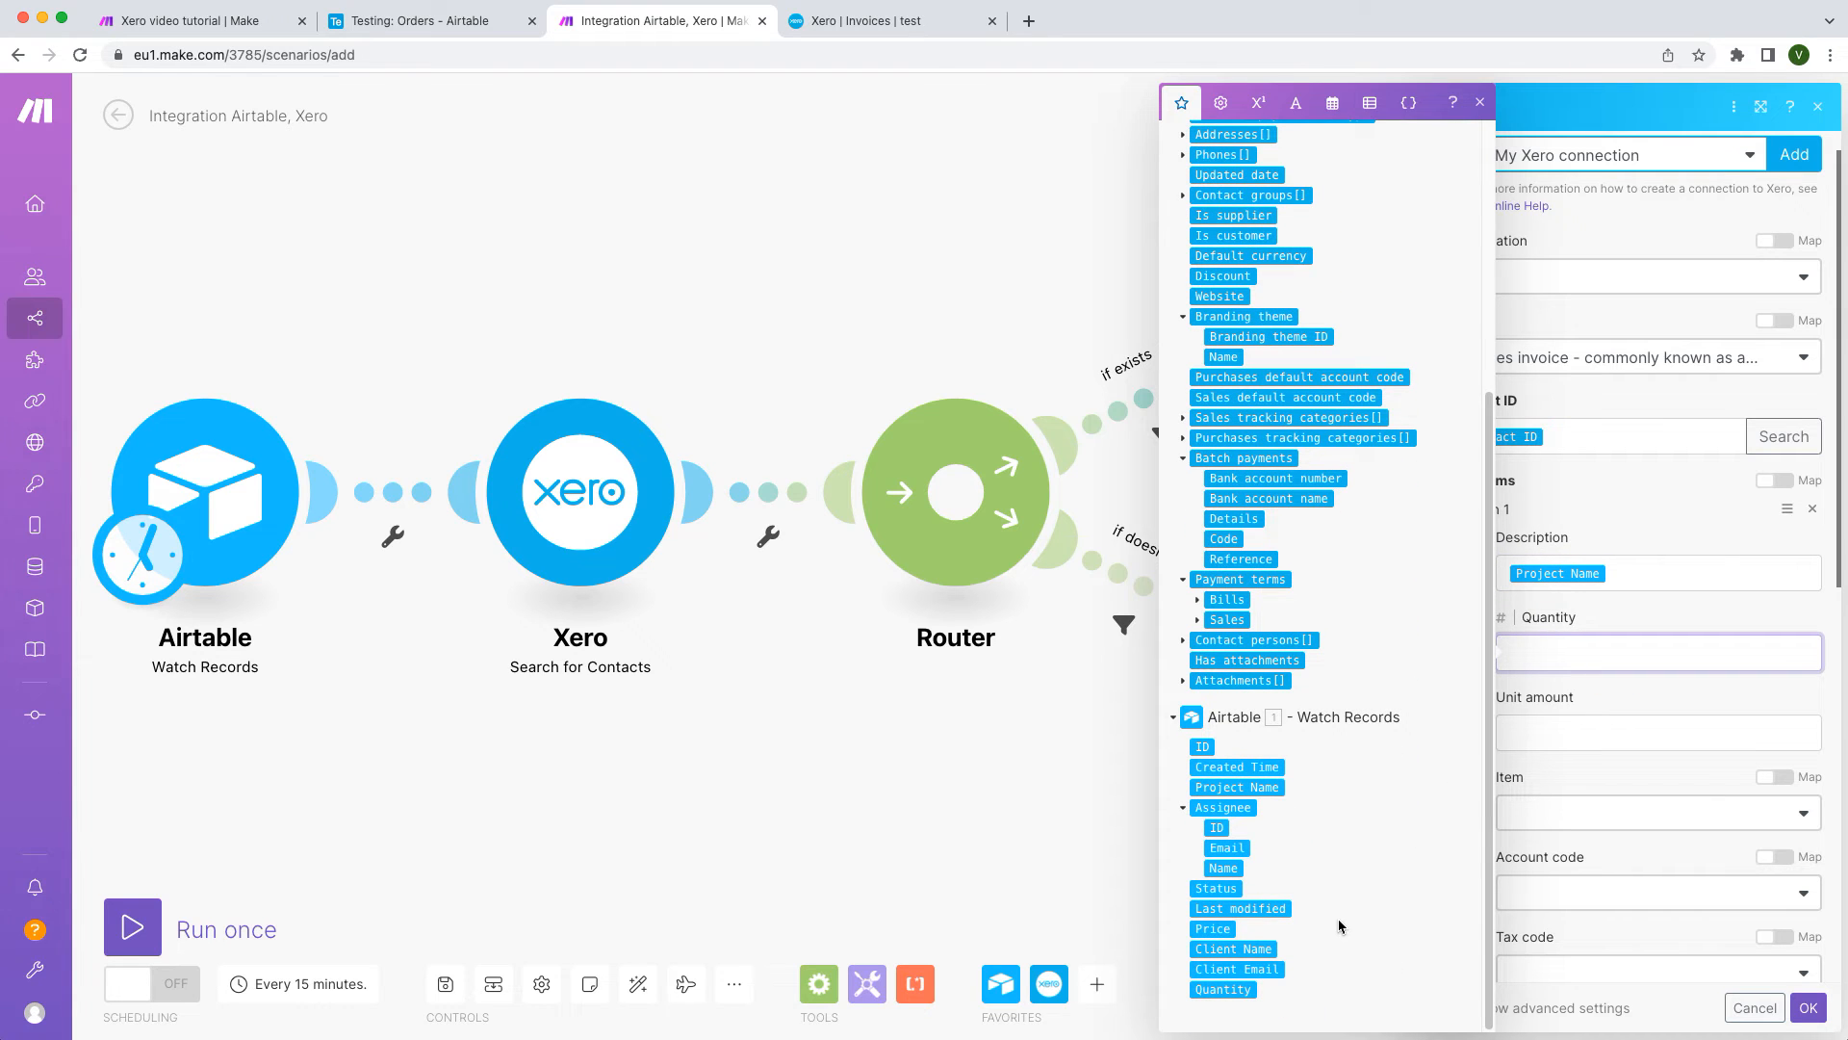
click(1267, 990)
click(1531, 744)
click(1222, 930)
click(1814, 1011)
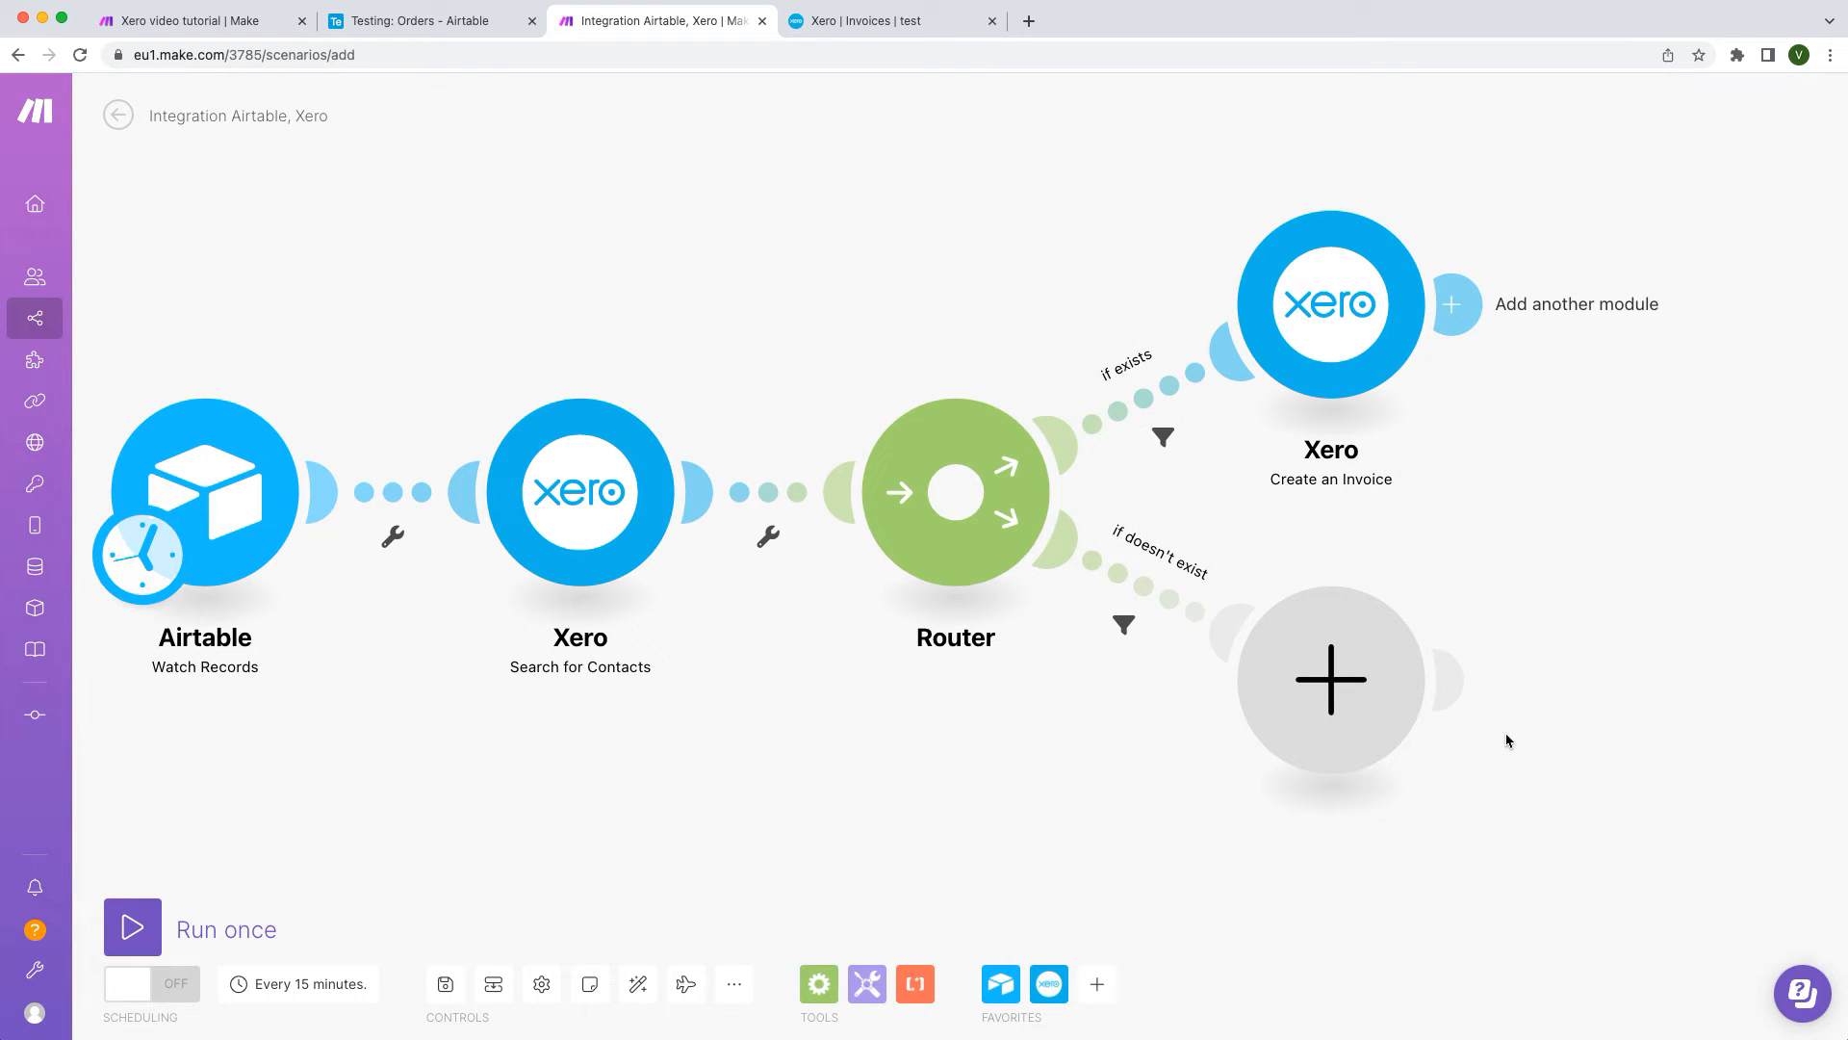
Step: Add a Xero Create a Contact module on the 'if doesn't exist' route for organization test
click(1367, 674)
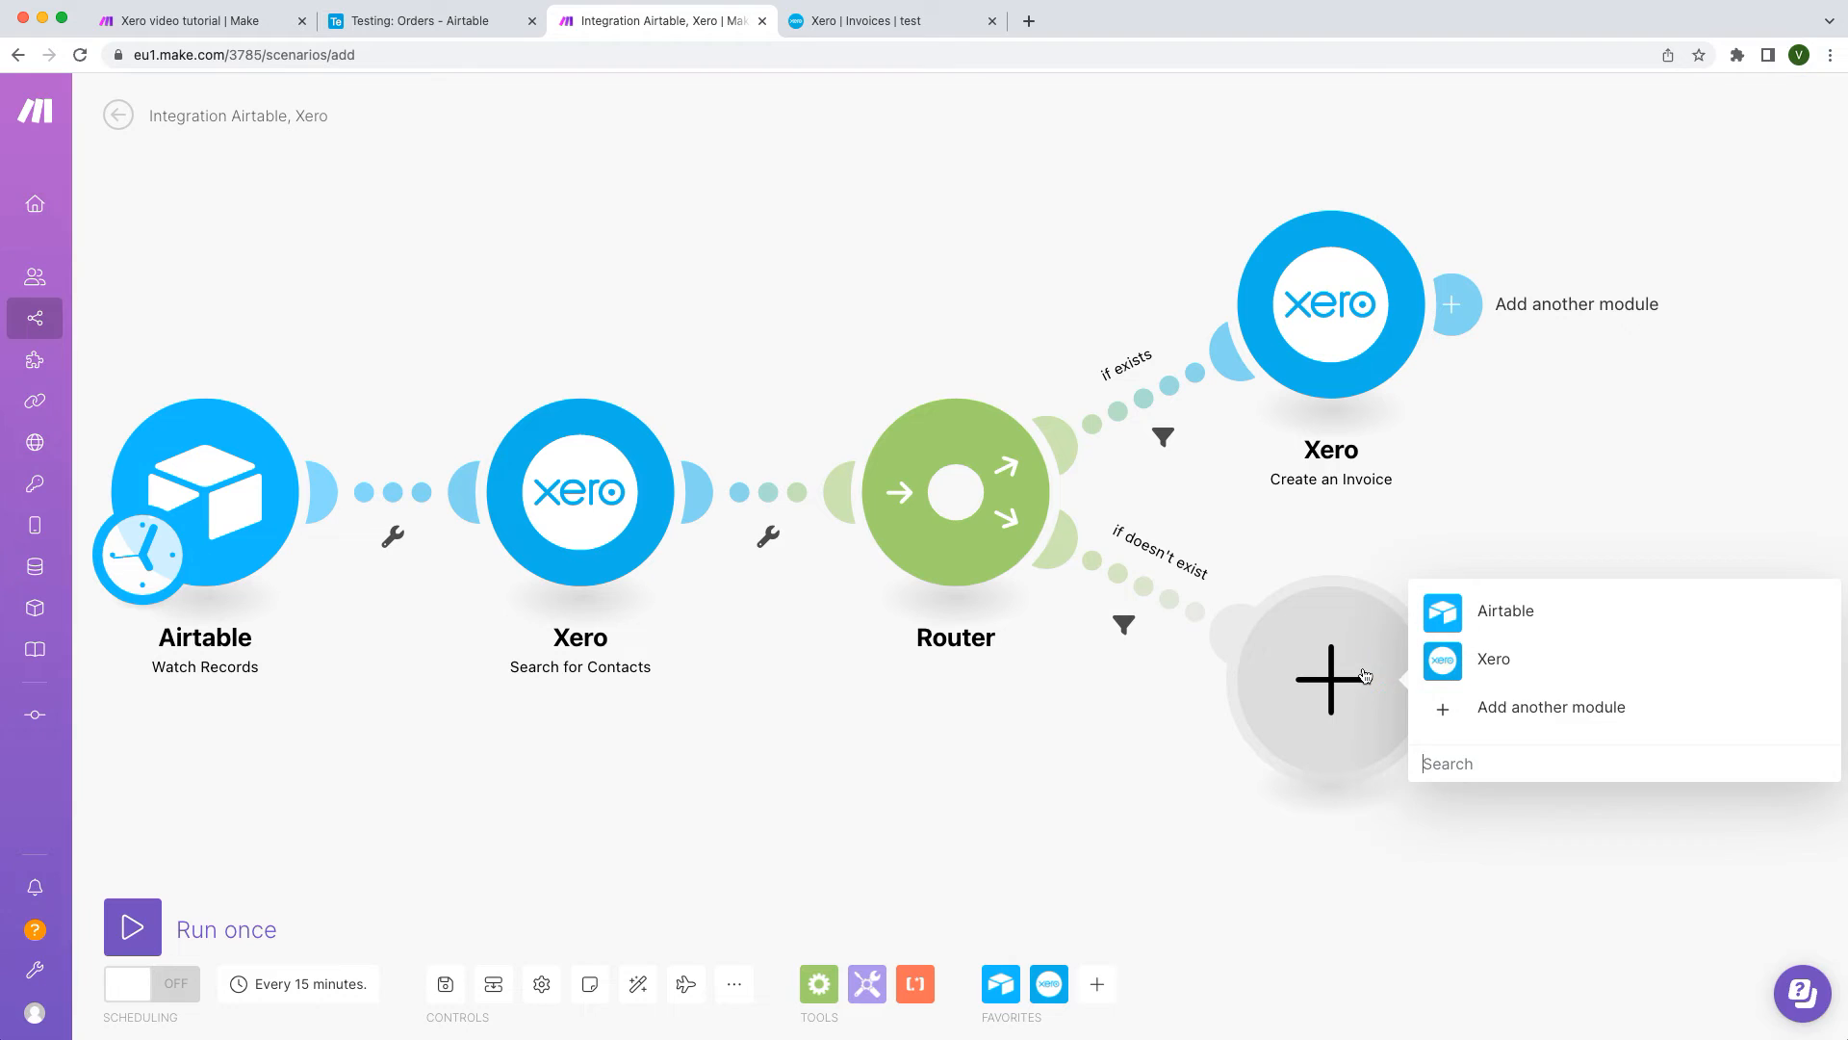
click(1463, 673)
text(create a)
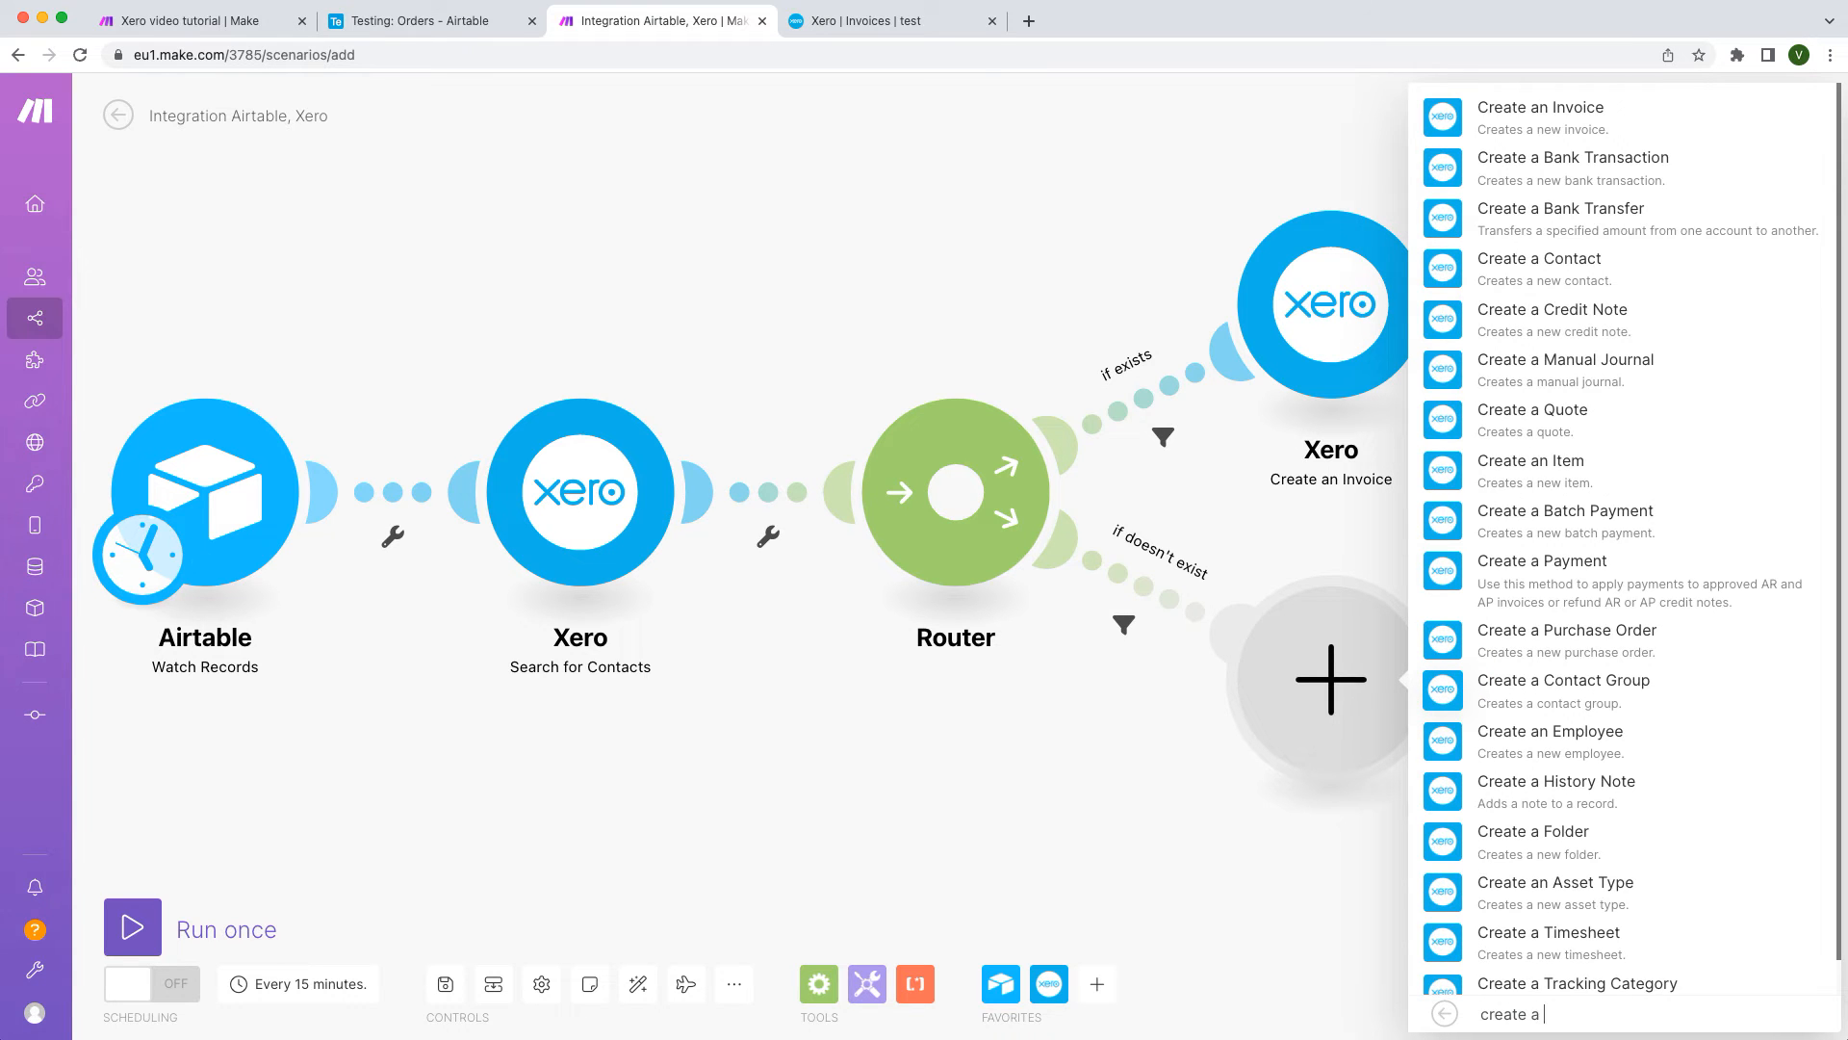
text(contact)
click(1516, 631)
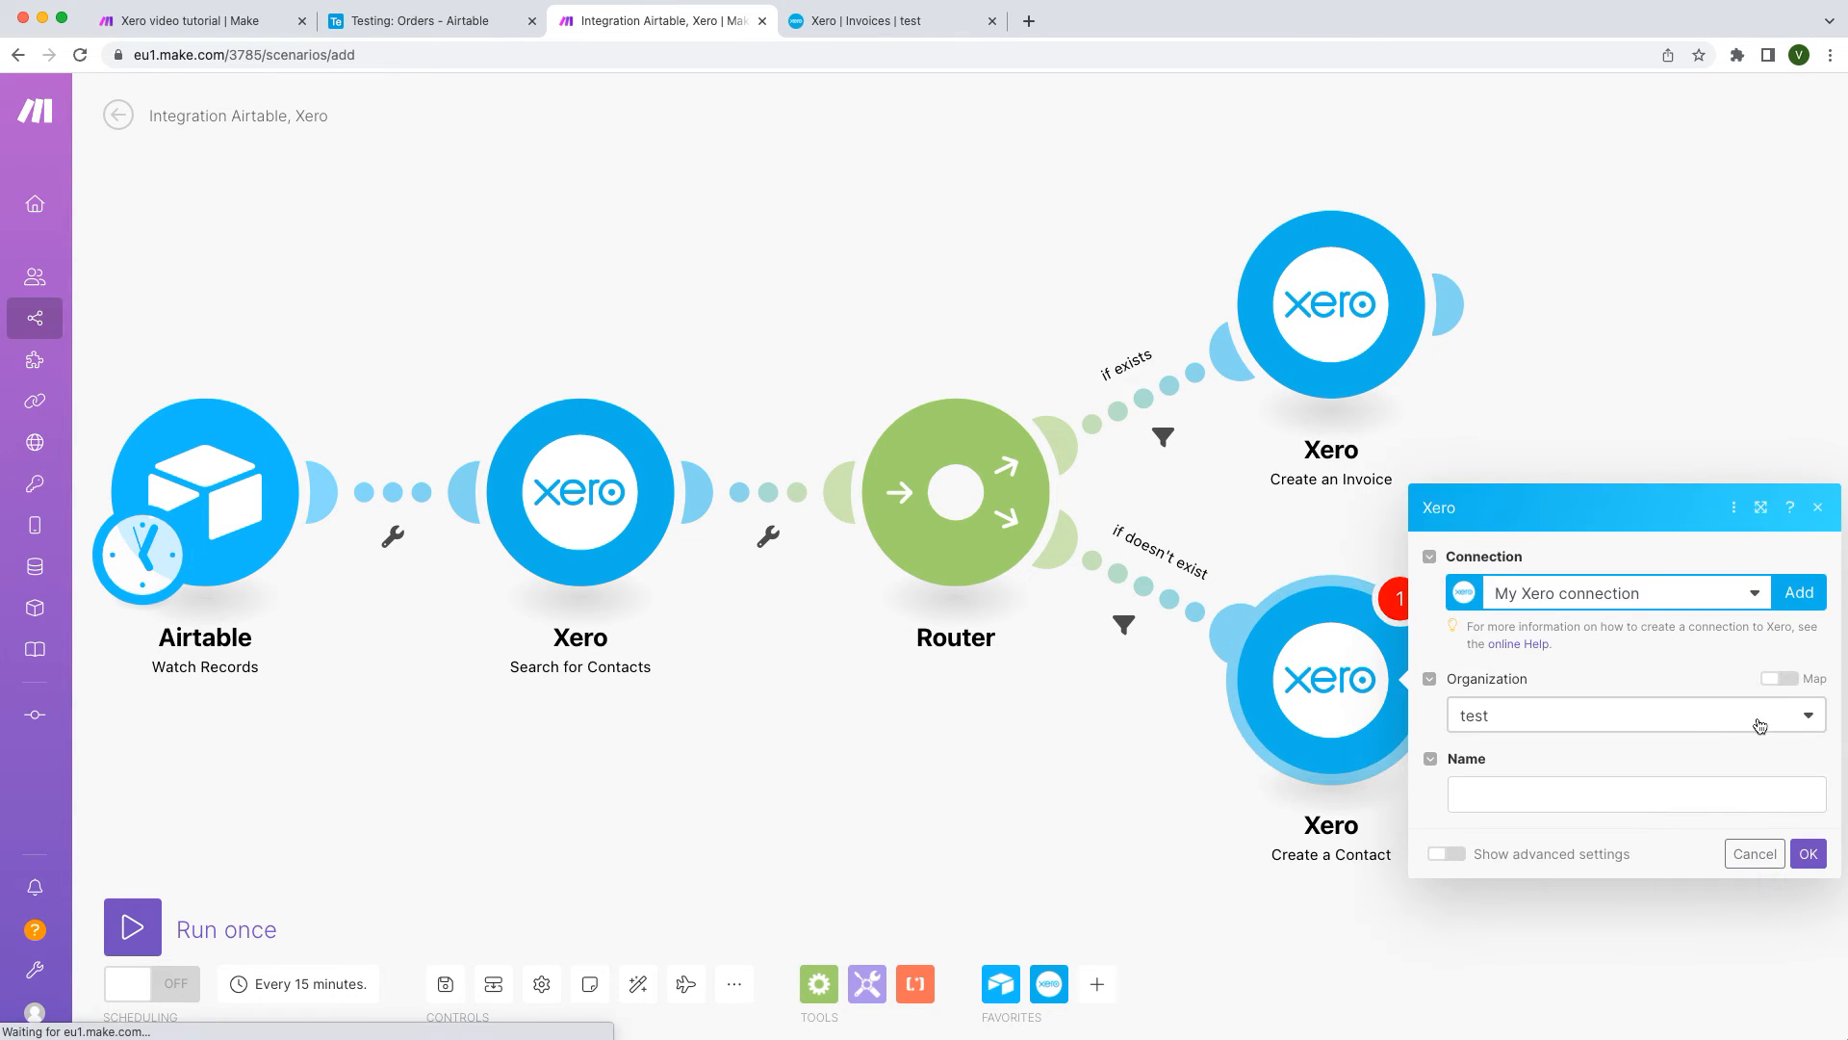
click(1810, 715)
click(1810, 717)
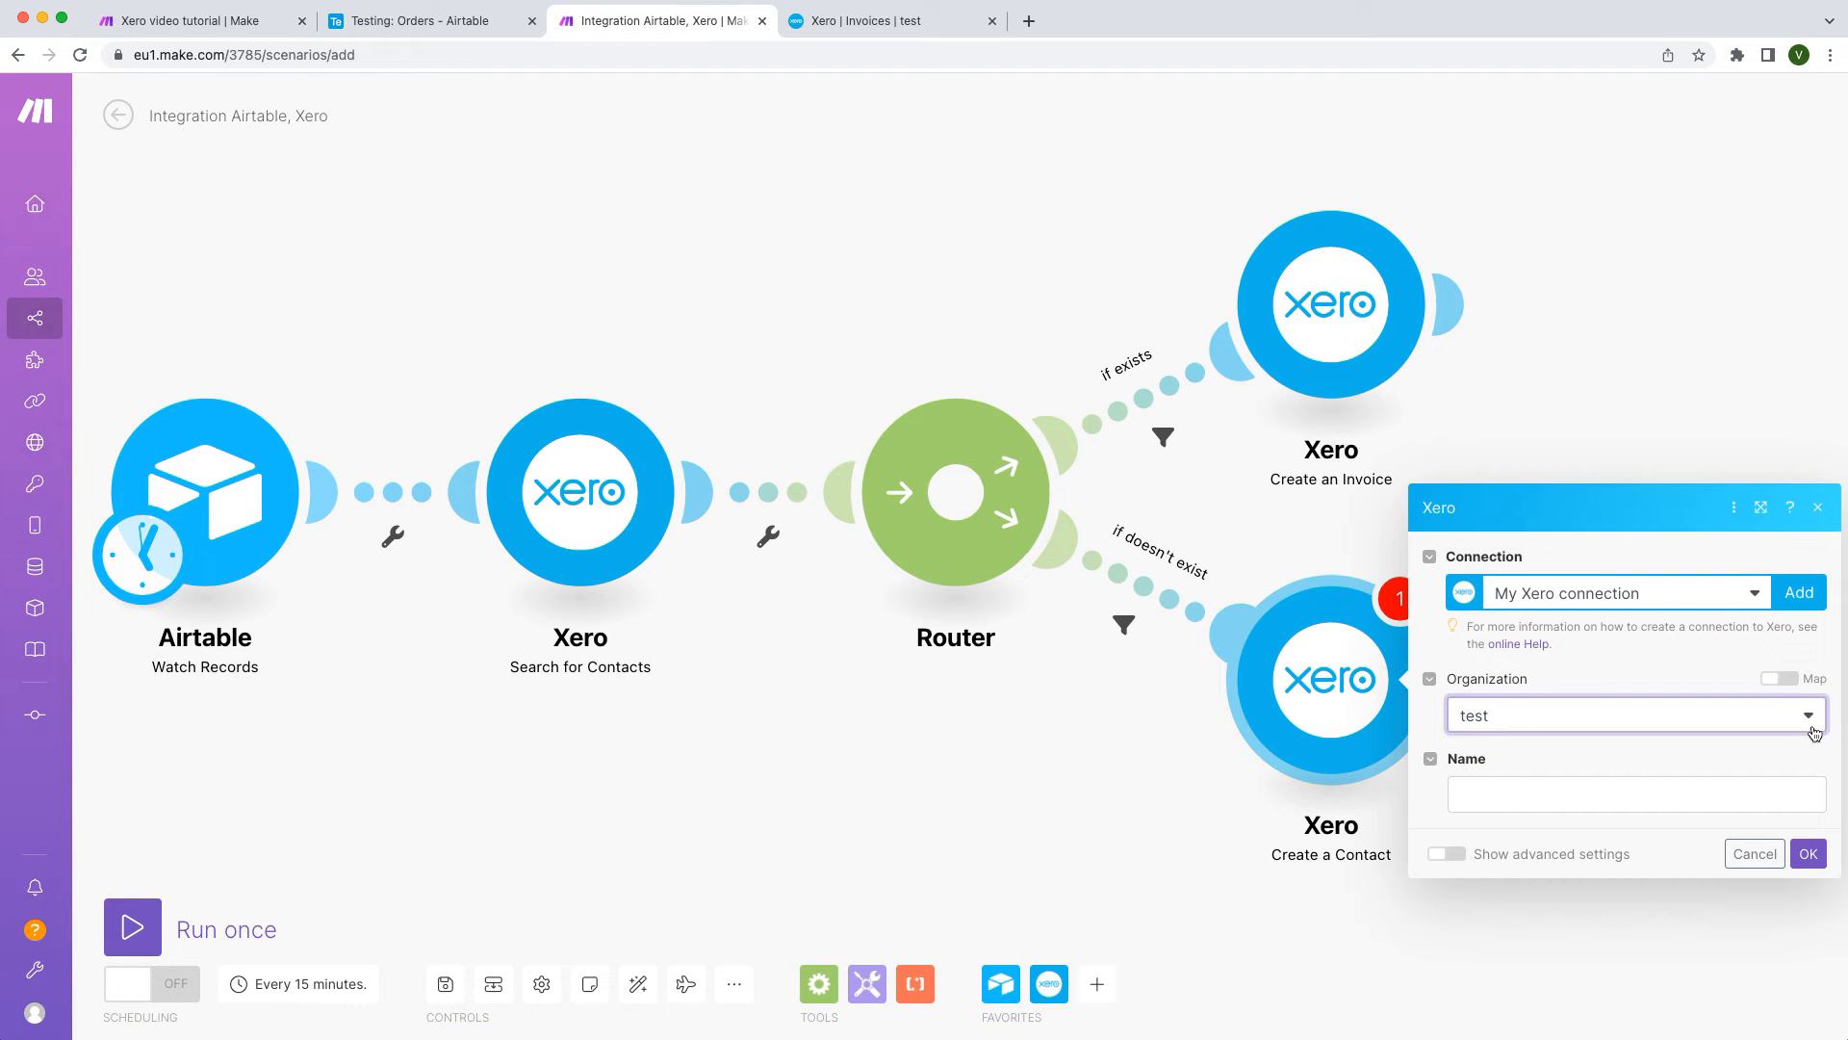
Step: Map the contact's Name to Client Name and Email to Client Email
click(1778, 797)
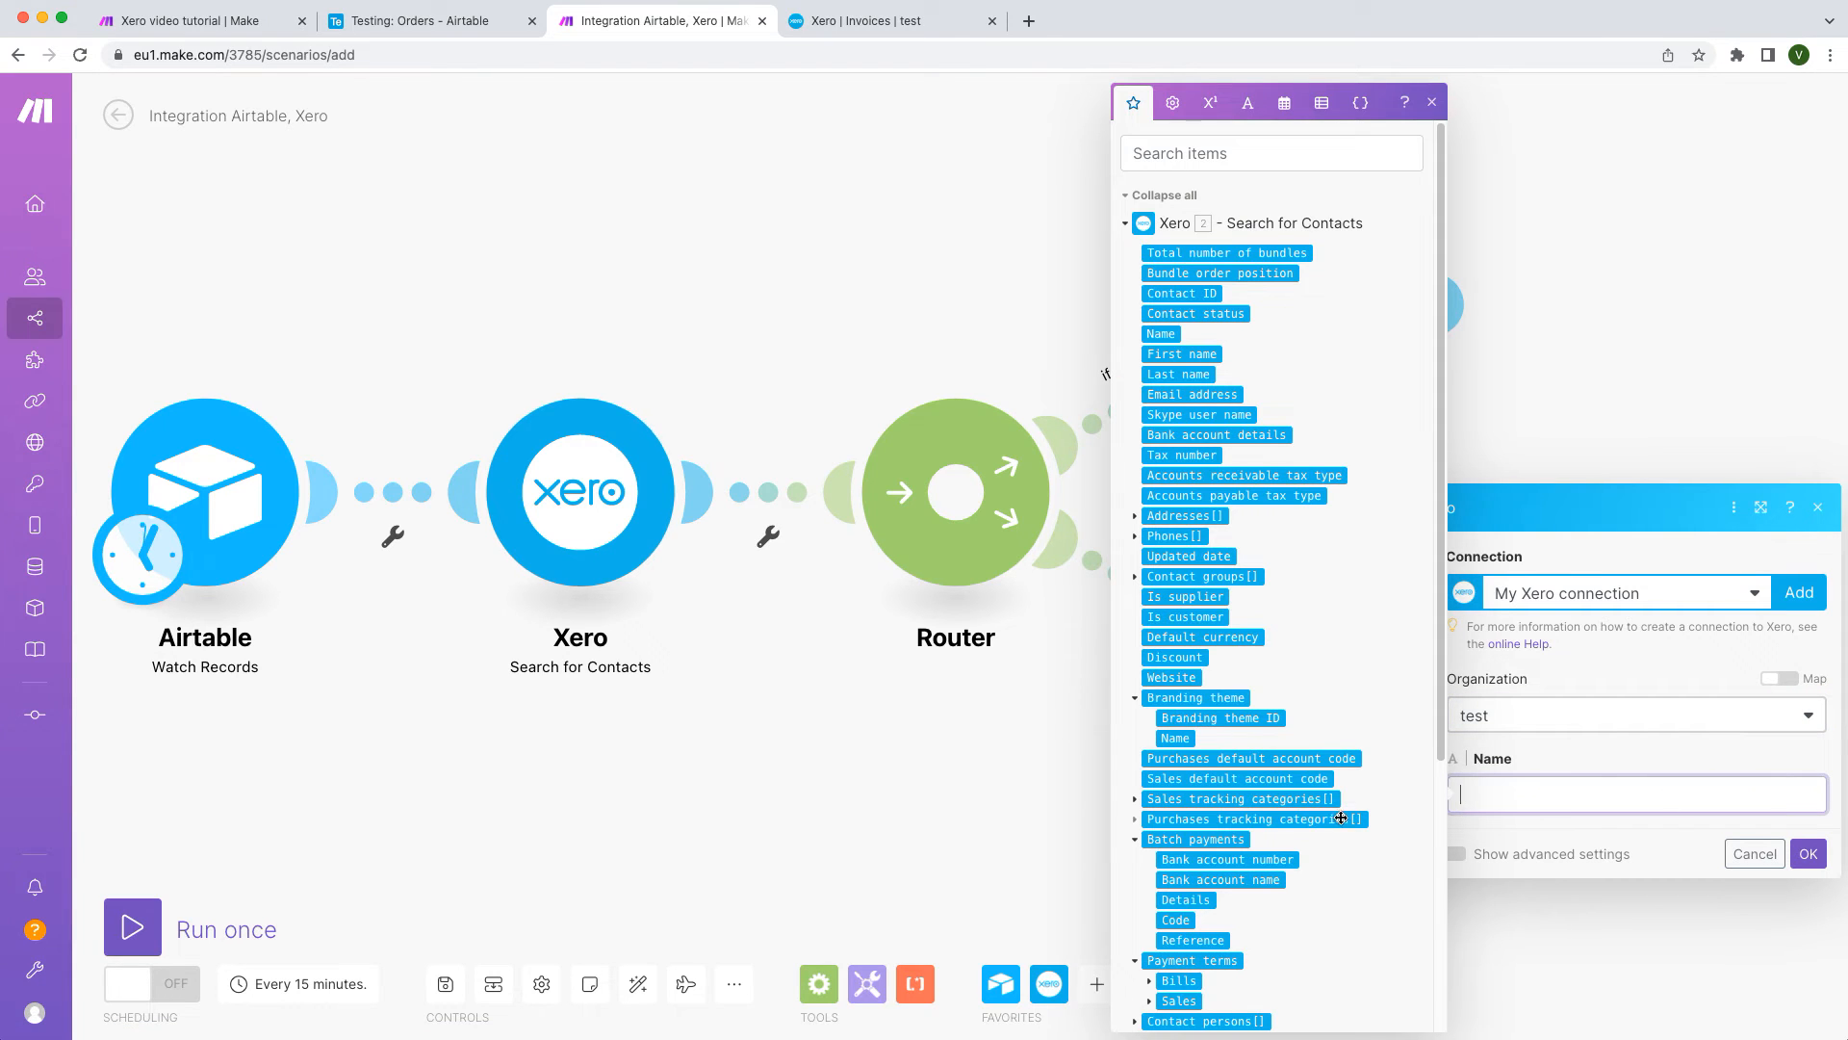
scroll(1341, 819, down, 4)
click(1186, 949)
click(1457, 854)
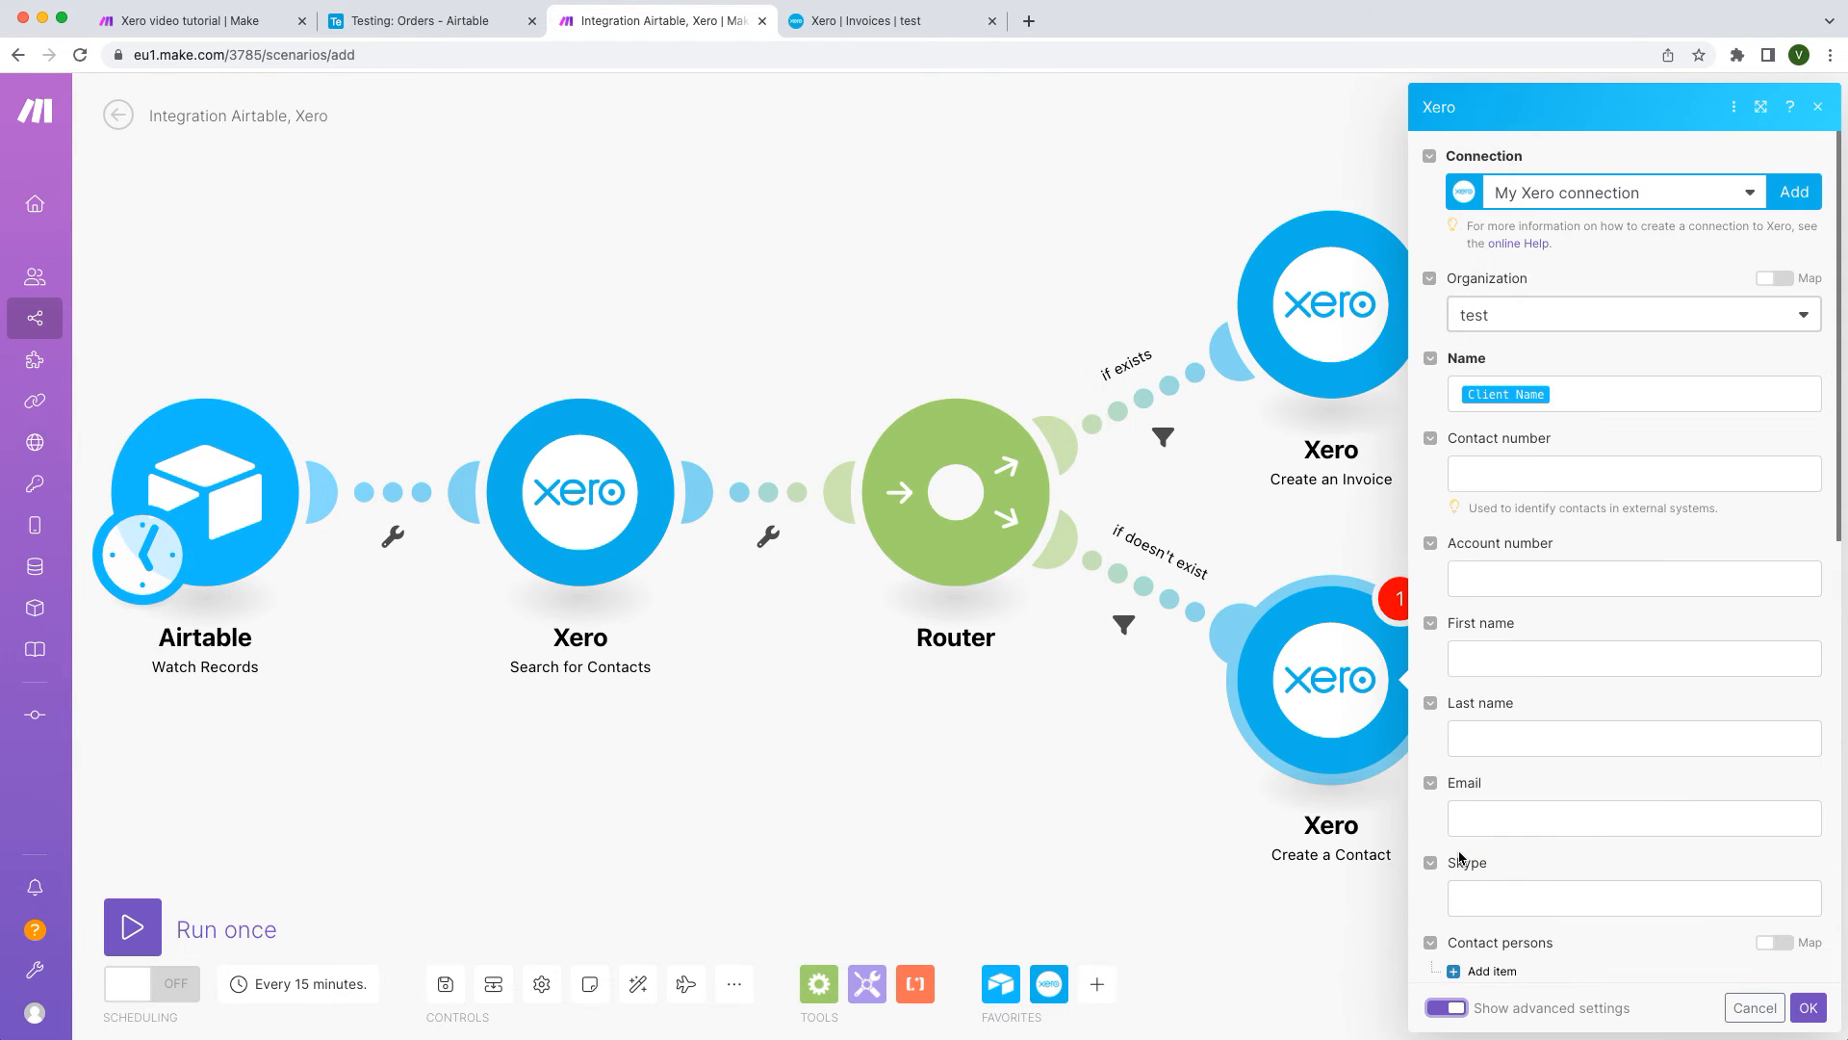
click(1546, 825)
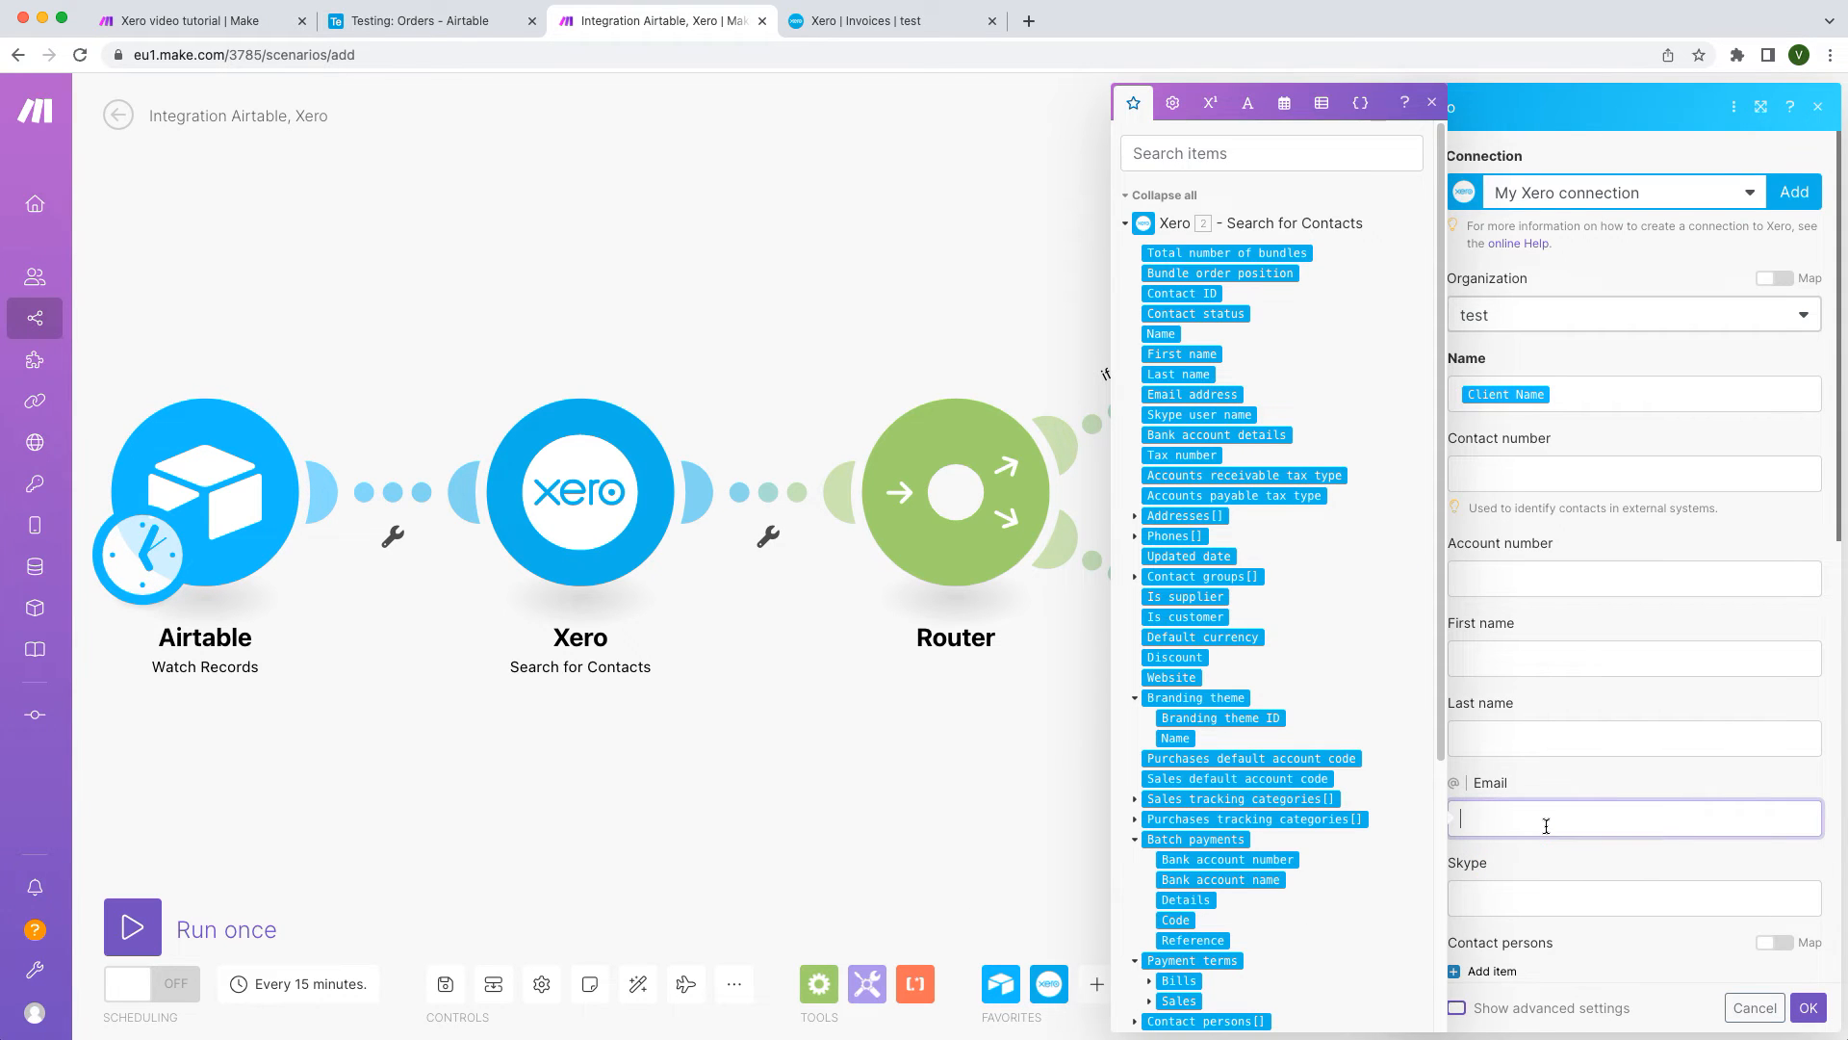
scroll(1404, 898, down, 5)
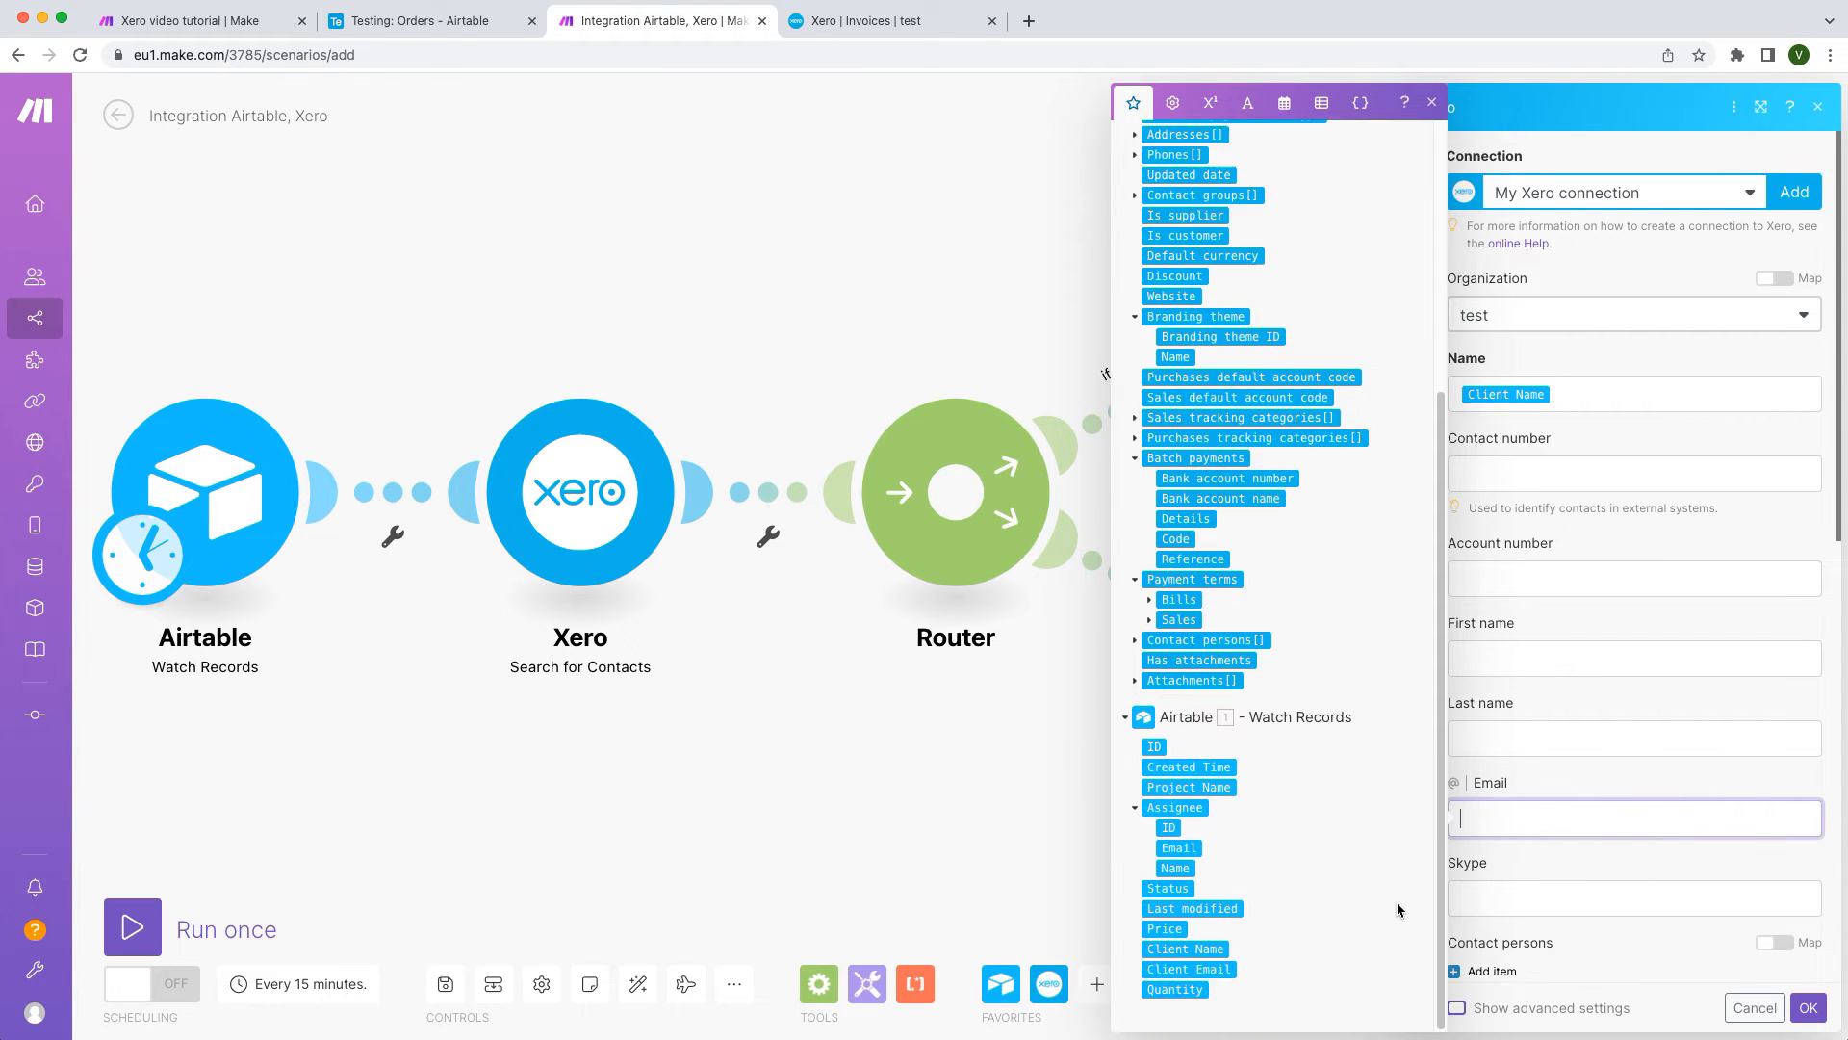
click(1234, 970)
click(1810, 1009)
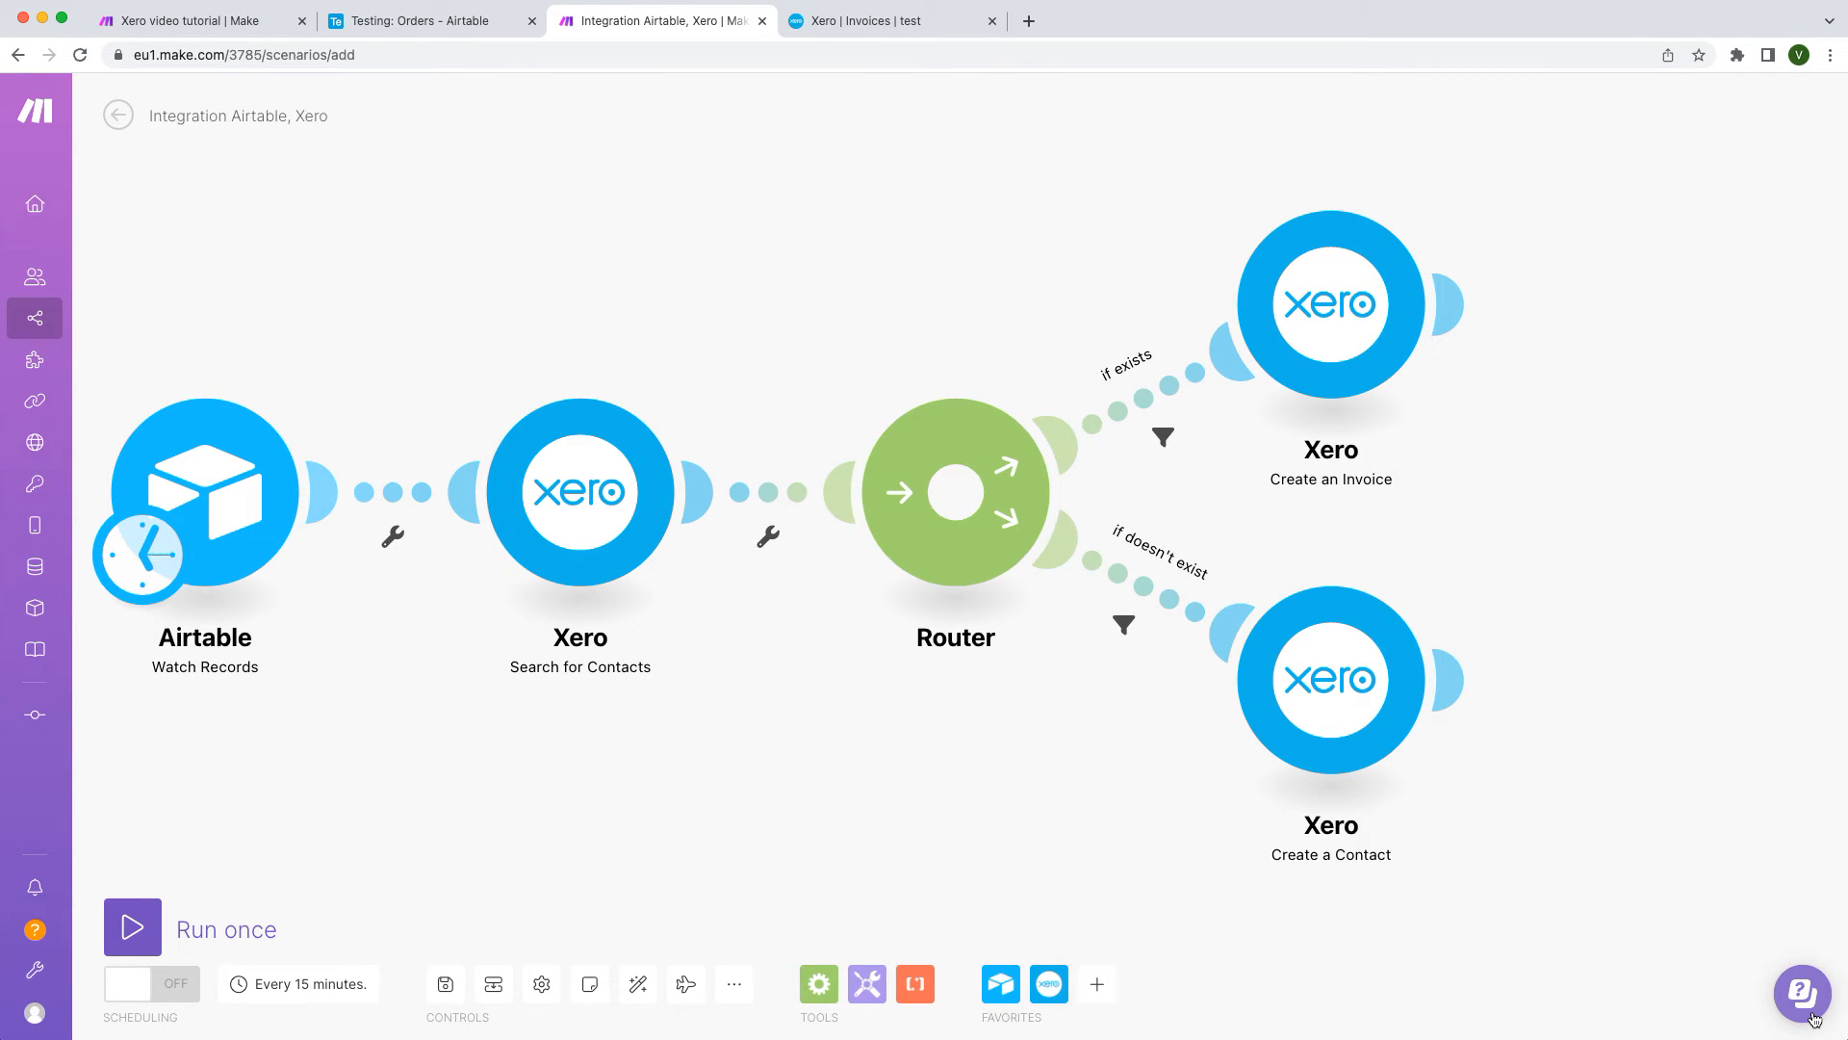
Step: Duplicate the Create an Invoice module, link it after Create a Contact, and auto-align the layout
mouse_move(1460, 681)
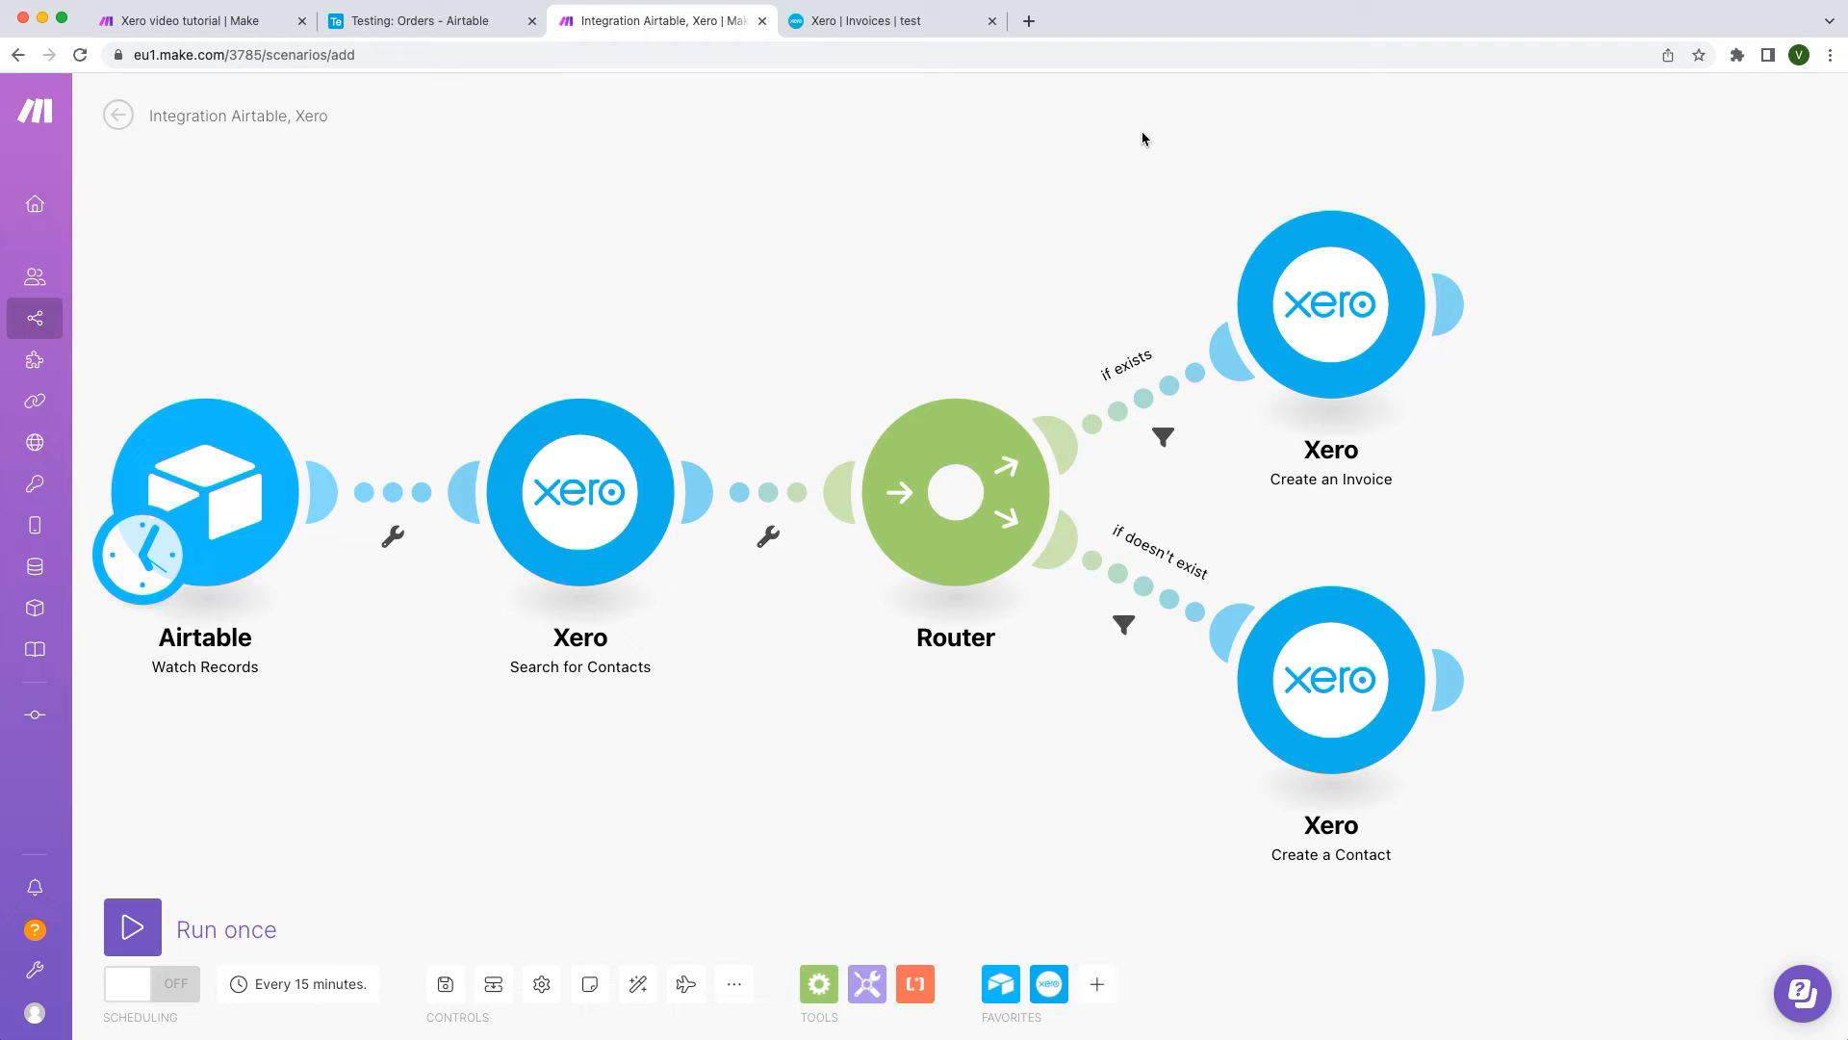
drag(1142, 135, 1618, 486)
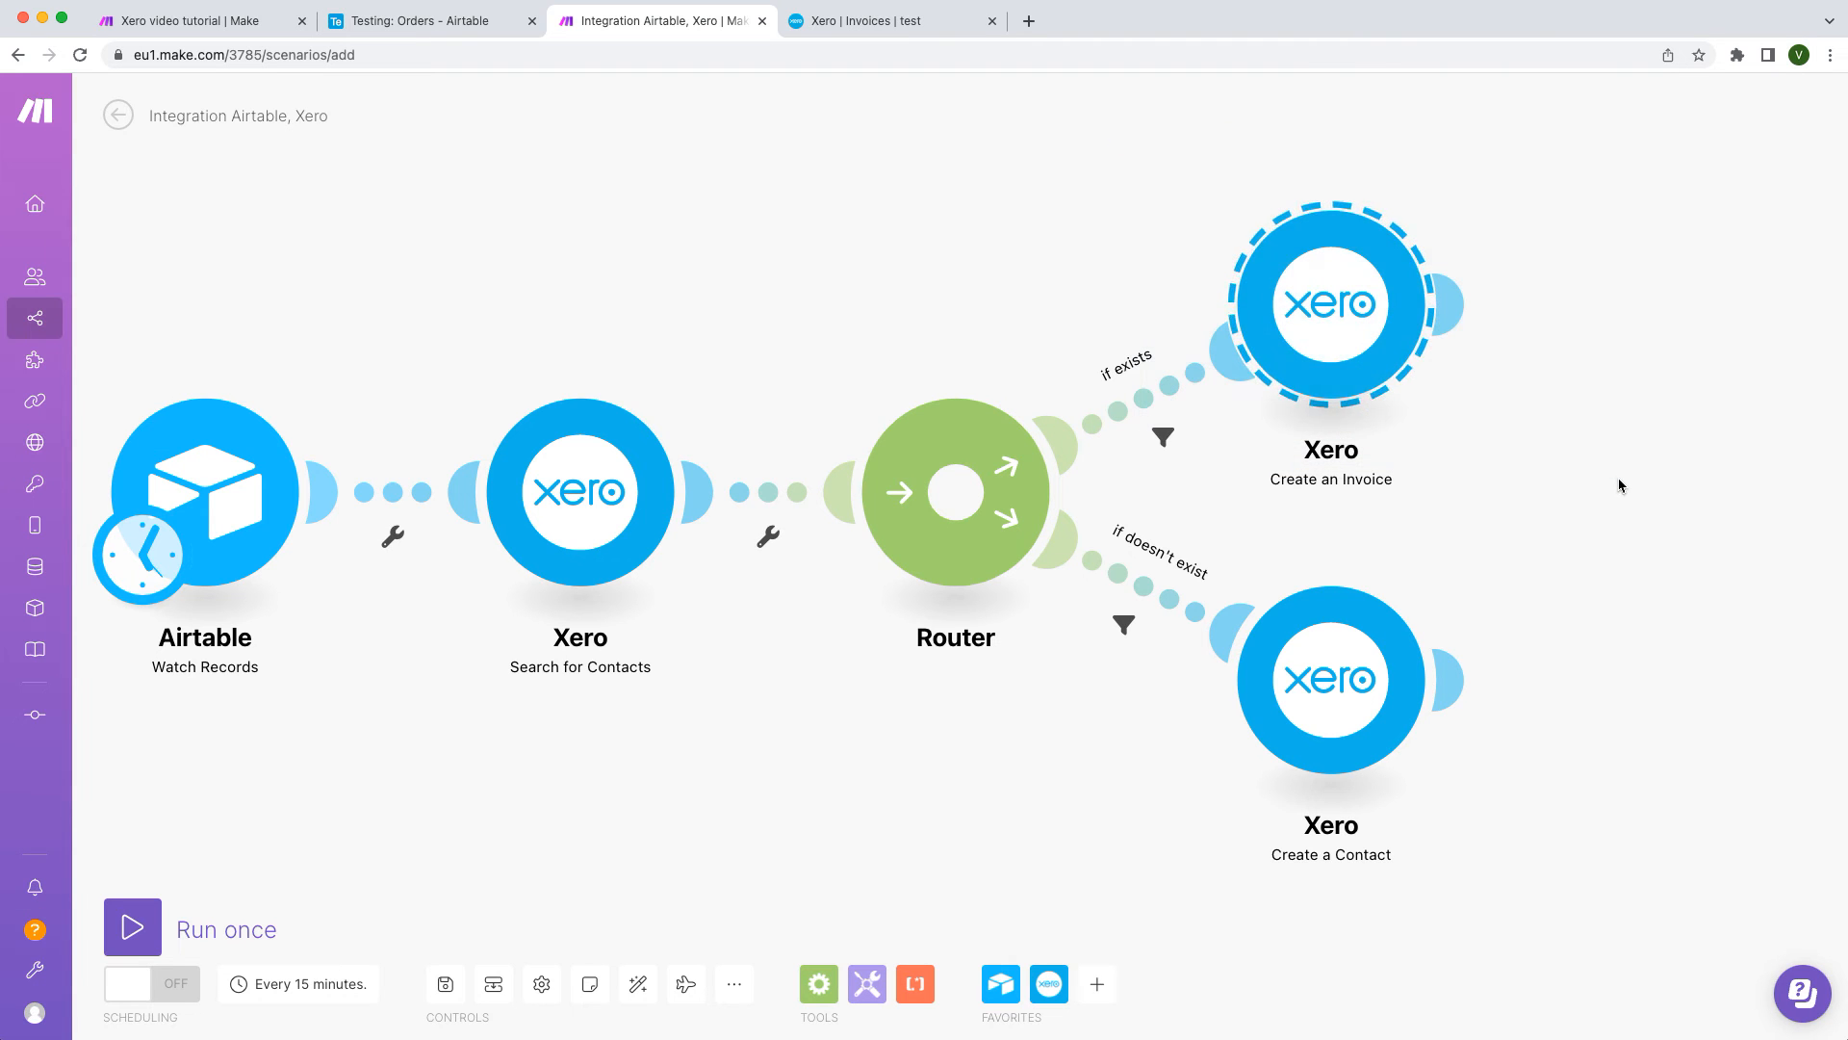
key(super+c)
key(super+v)
drag(1541, 573, 1521, 654)
click(638, 983)
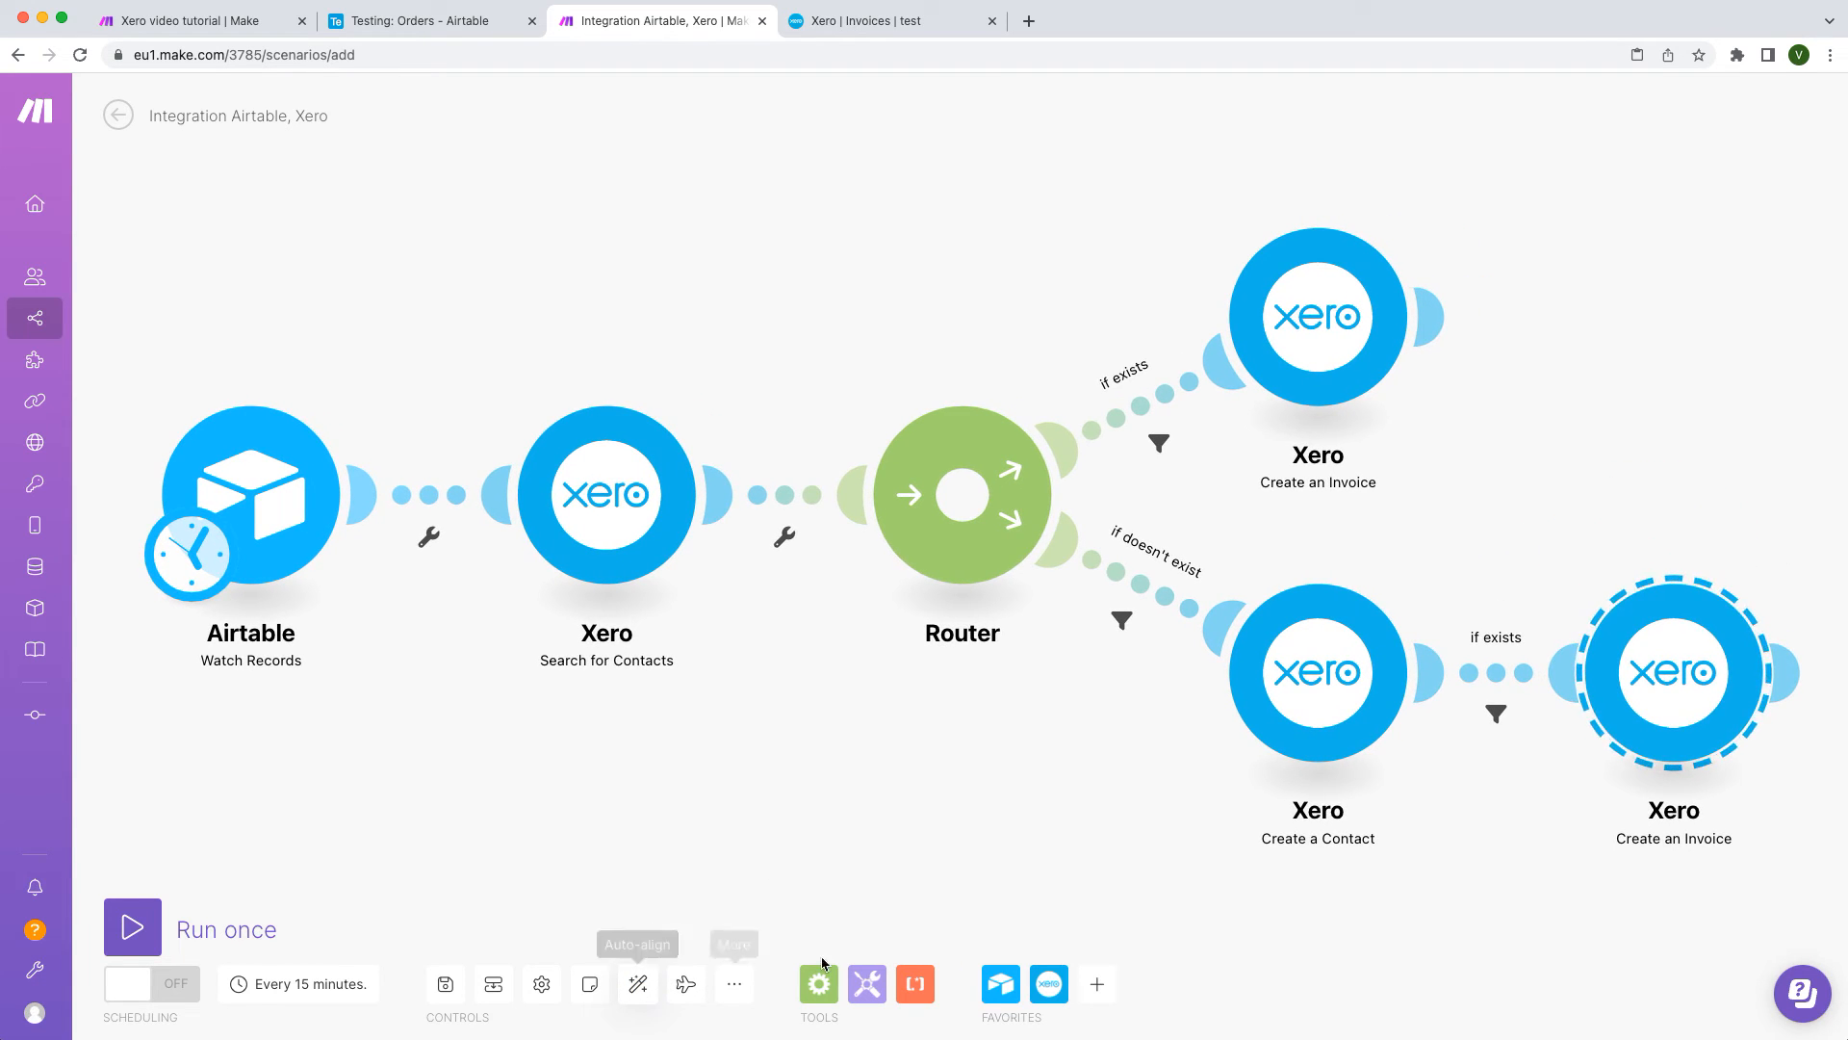
Step: Remove the copied 'if exists' filter from the new link
click(1507, 679)
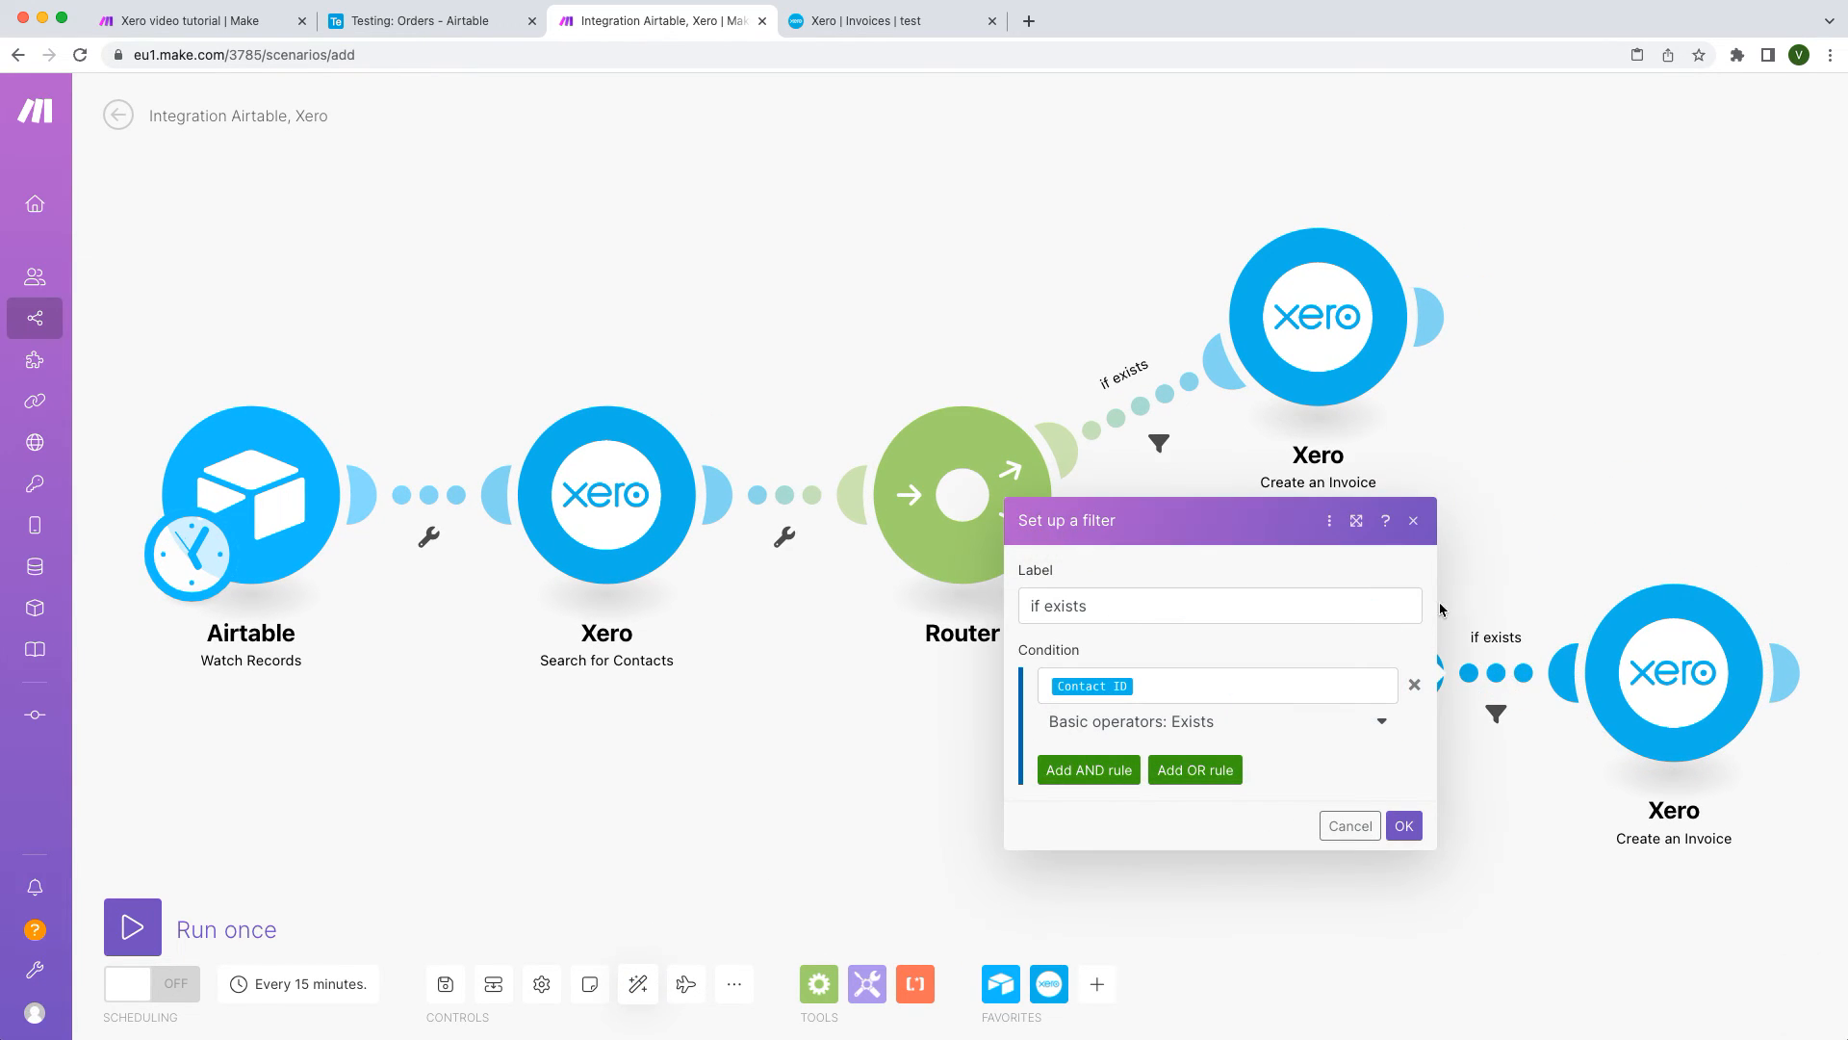
click(1414, 684)
triple_click(1217, 611)
key(BackSpace)
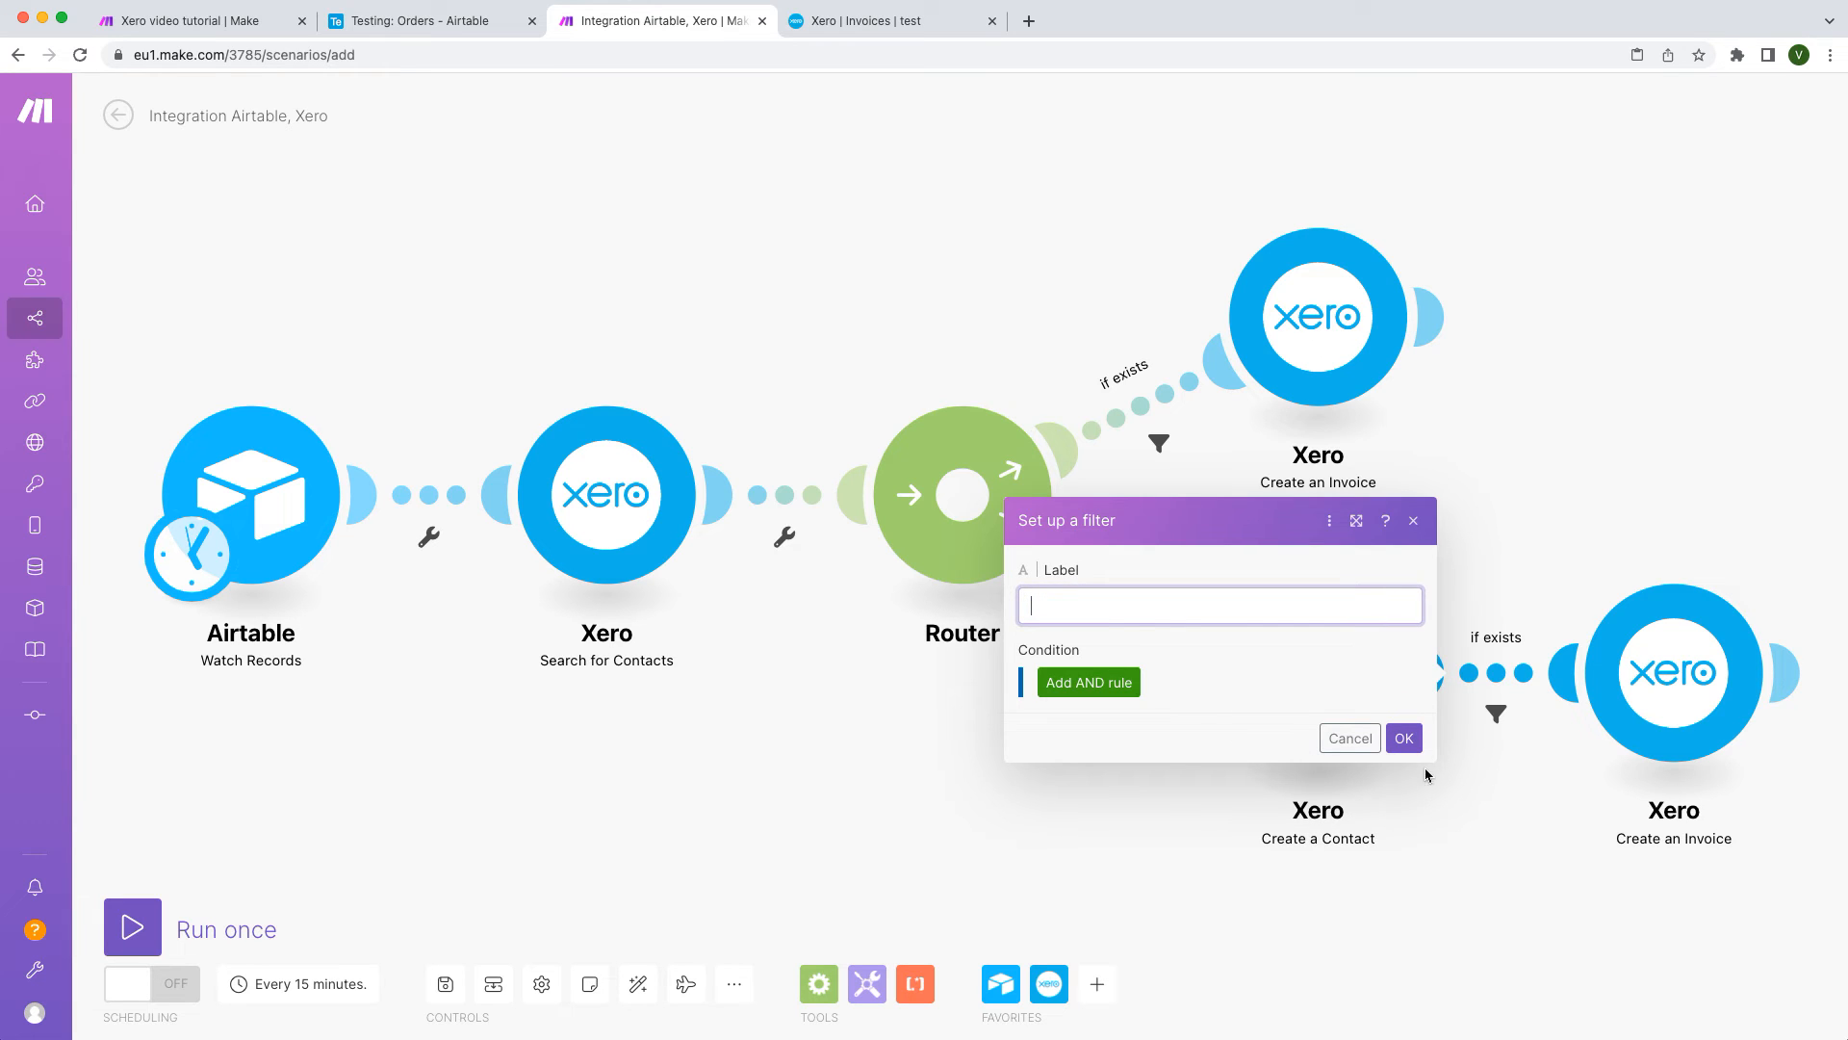
click(1408, 746)
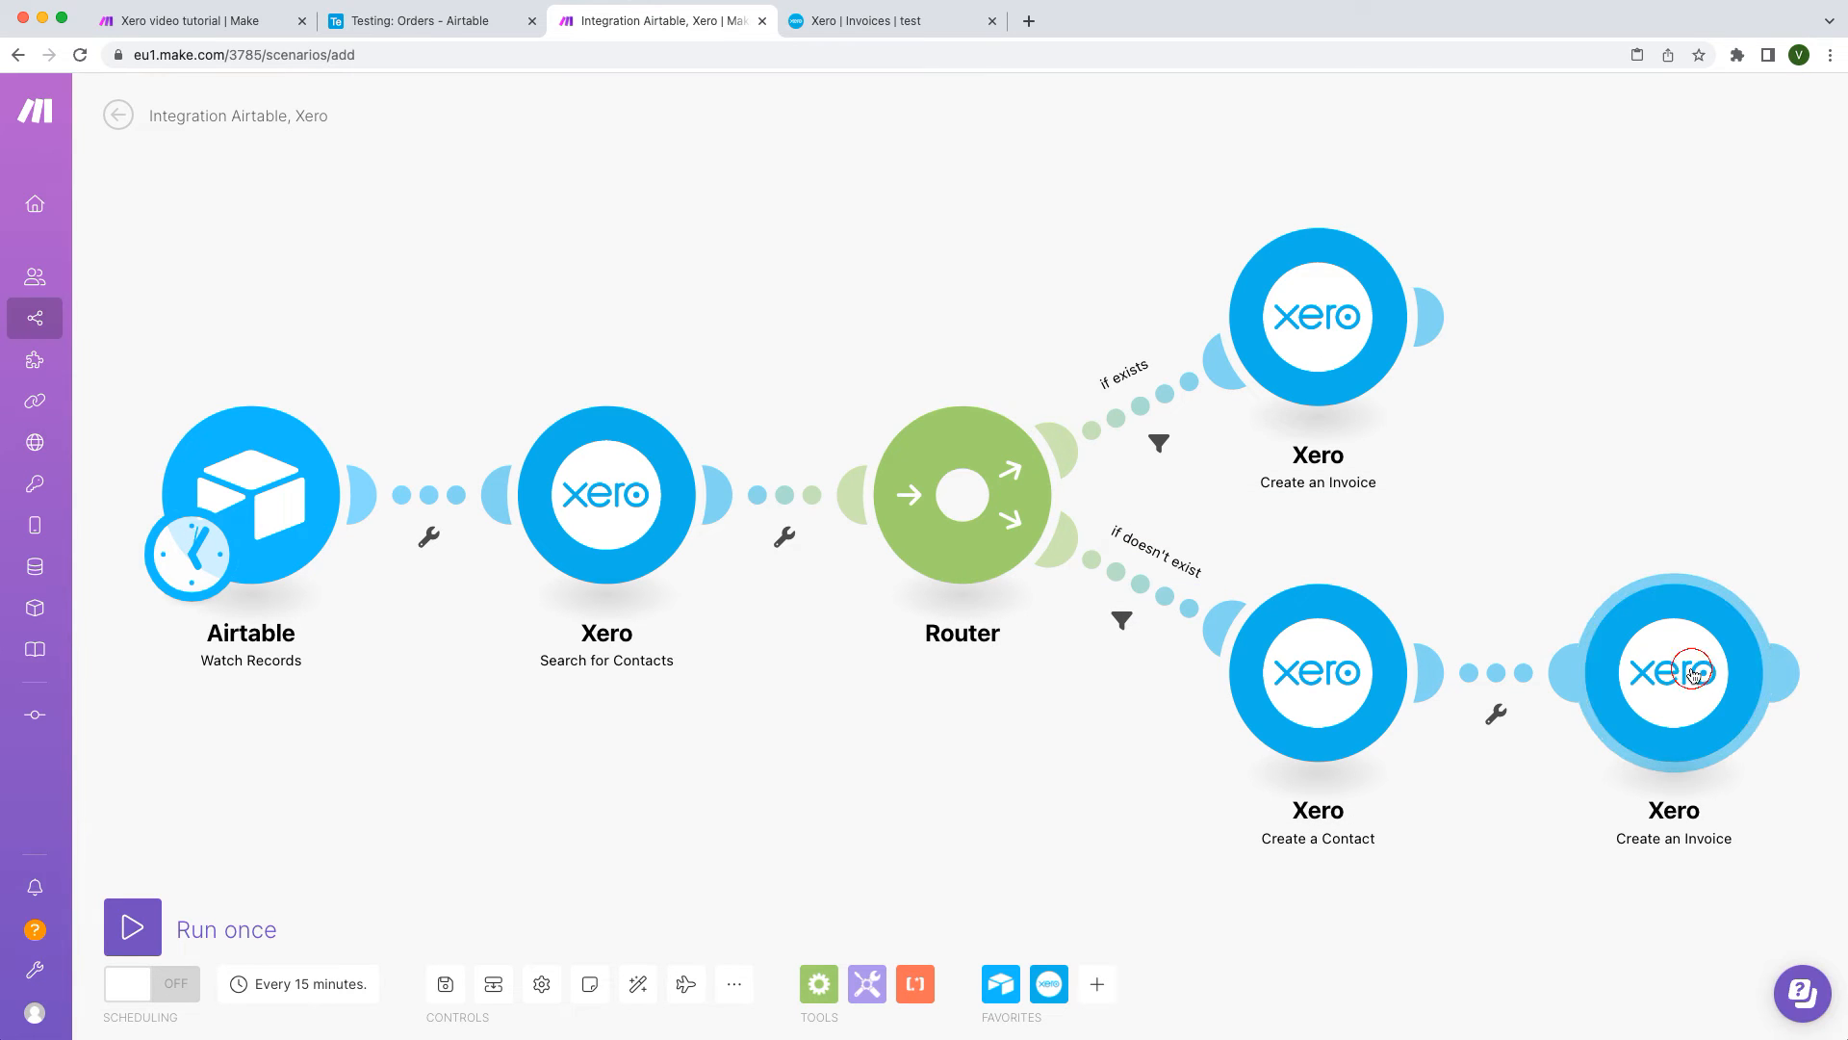
Step: Remap the invoice's Contact ID to Create a Contact's output and save the scenario
click(1675, 671)
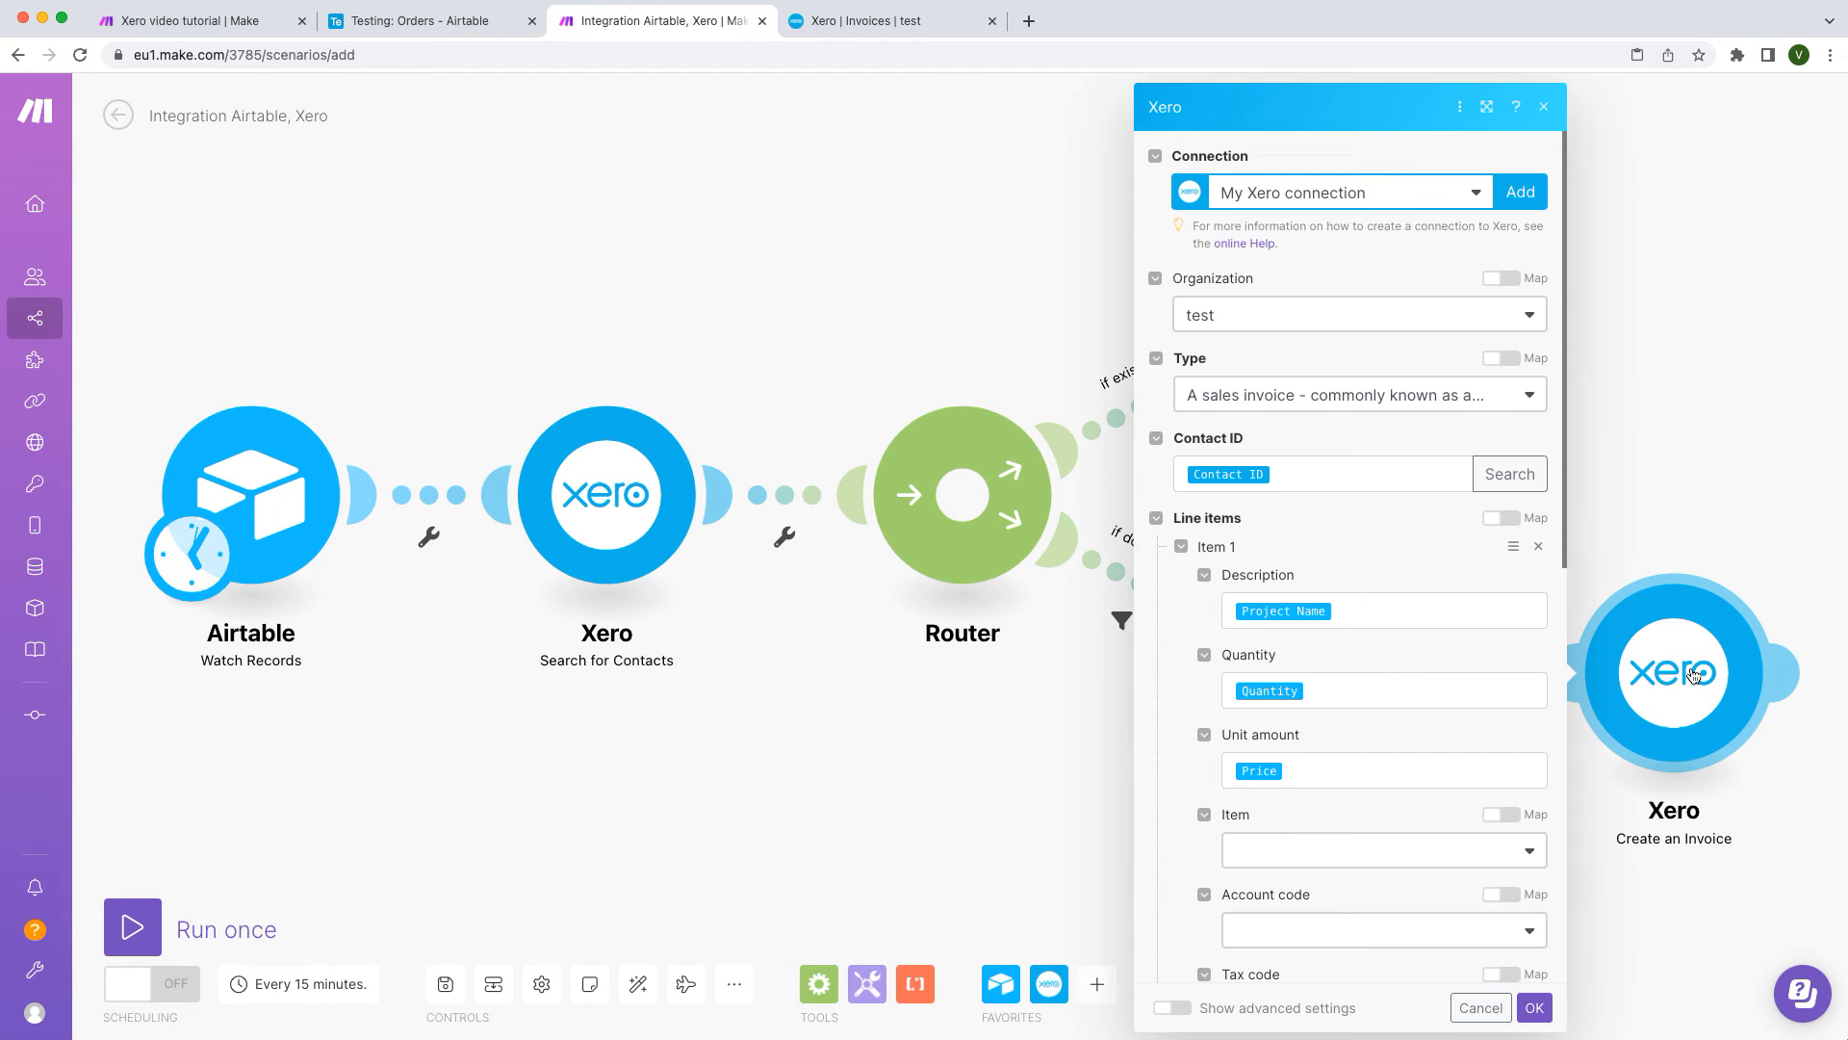
click(1365, 472)
key(BackSpace)
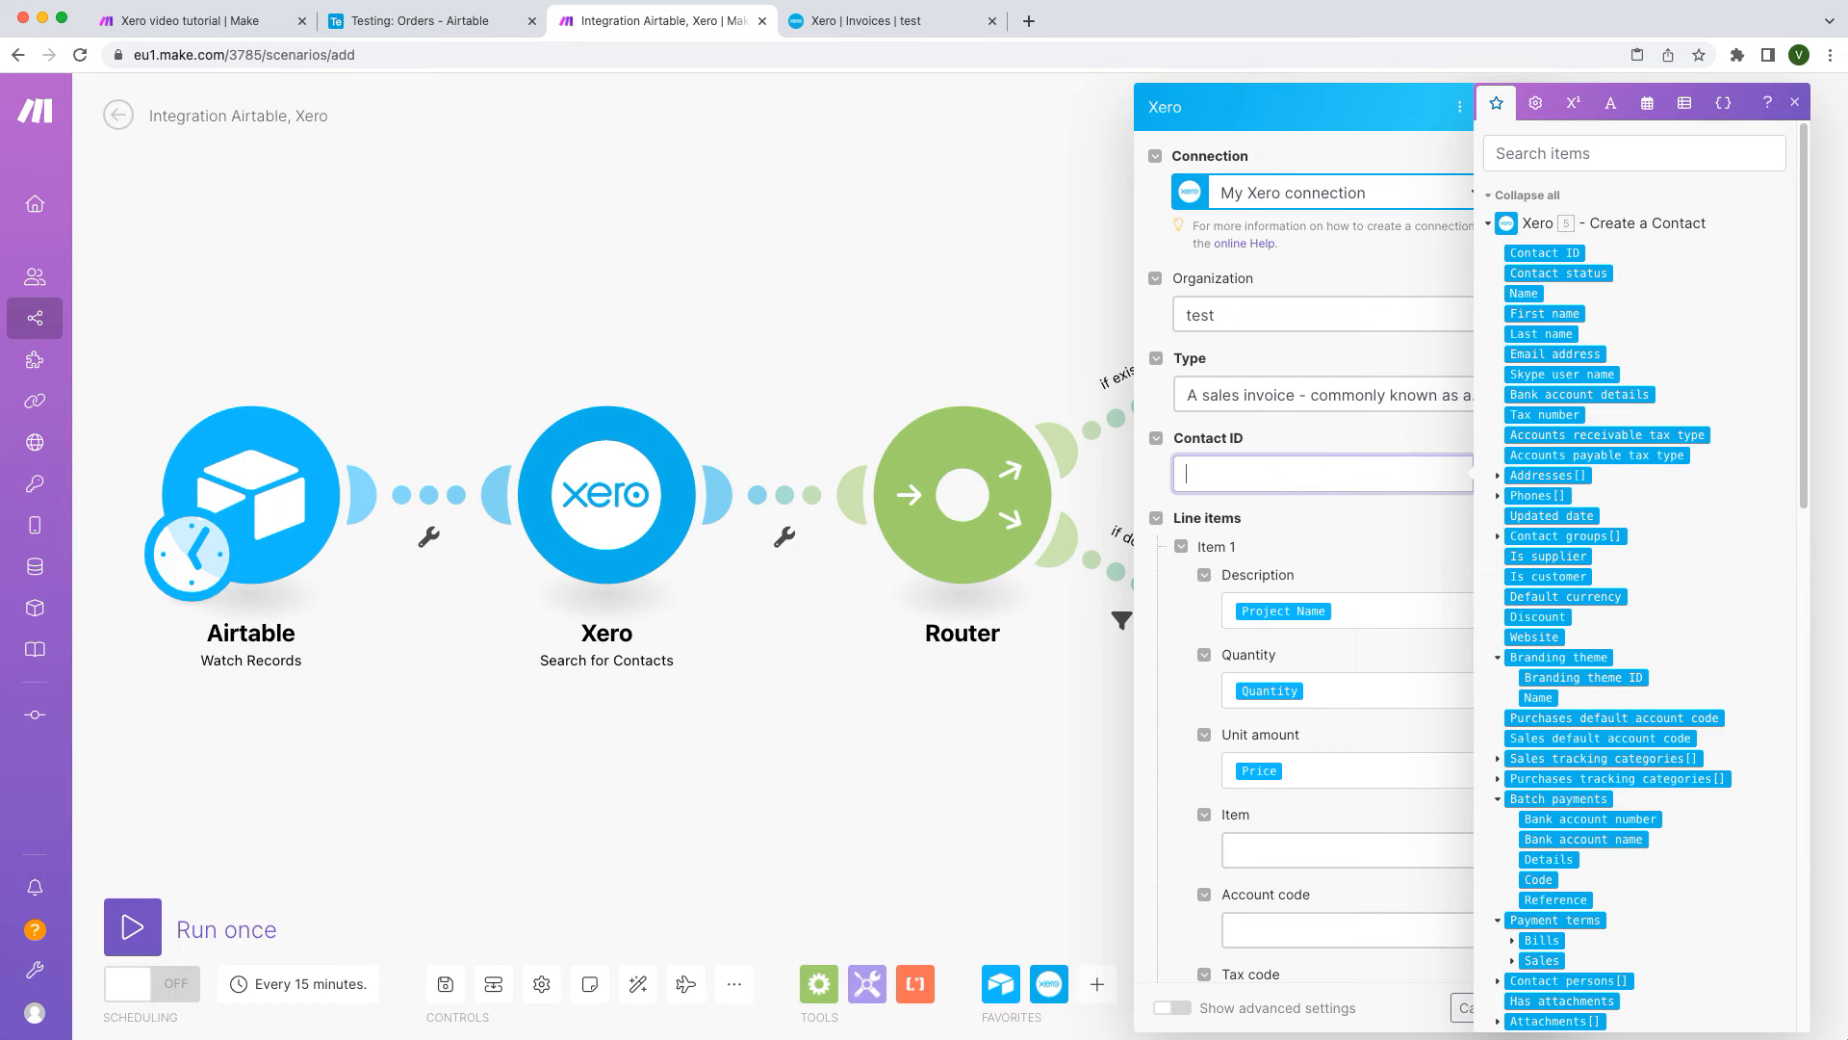
click(1554, 254)
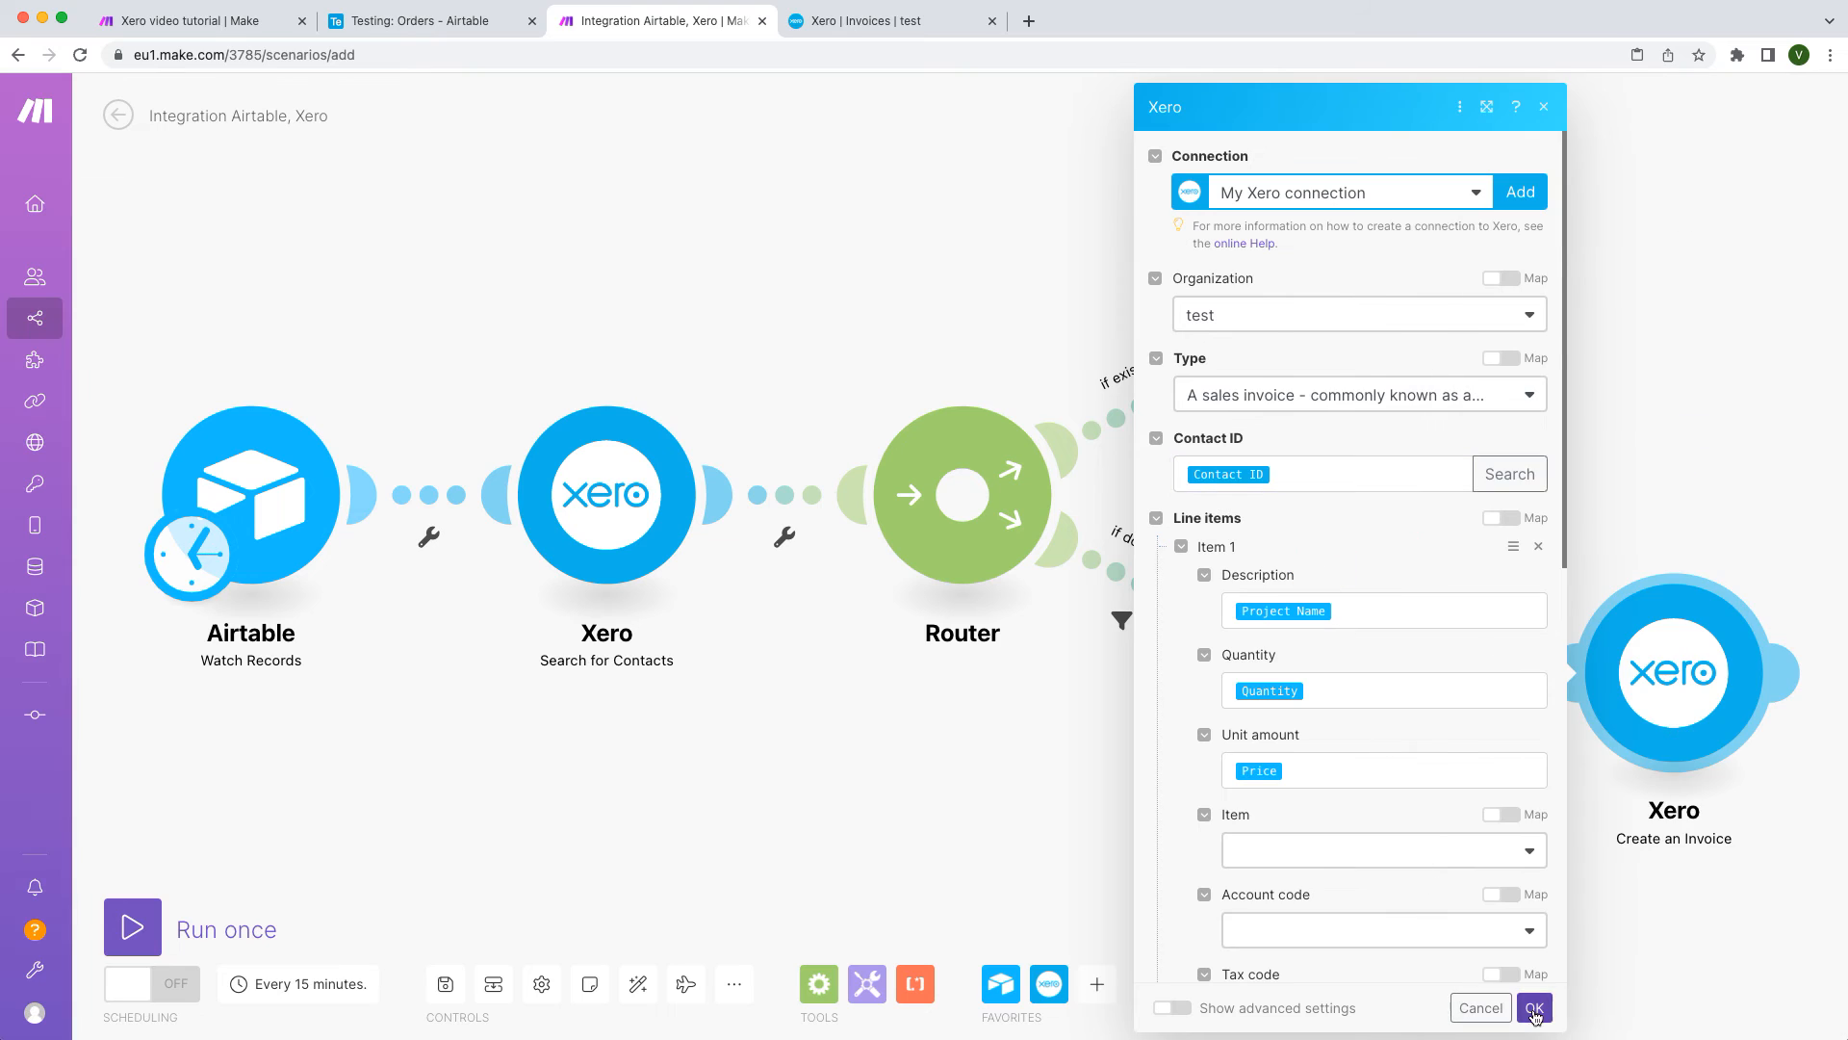
click(1535, 1007)
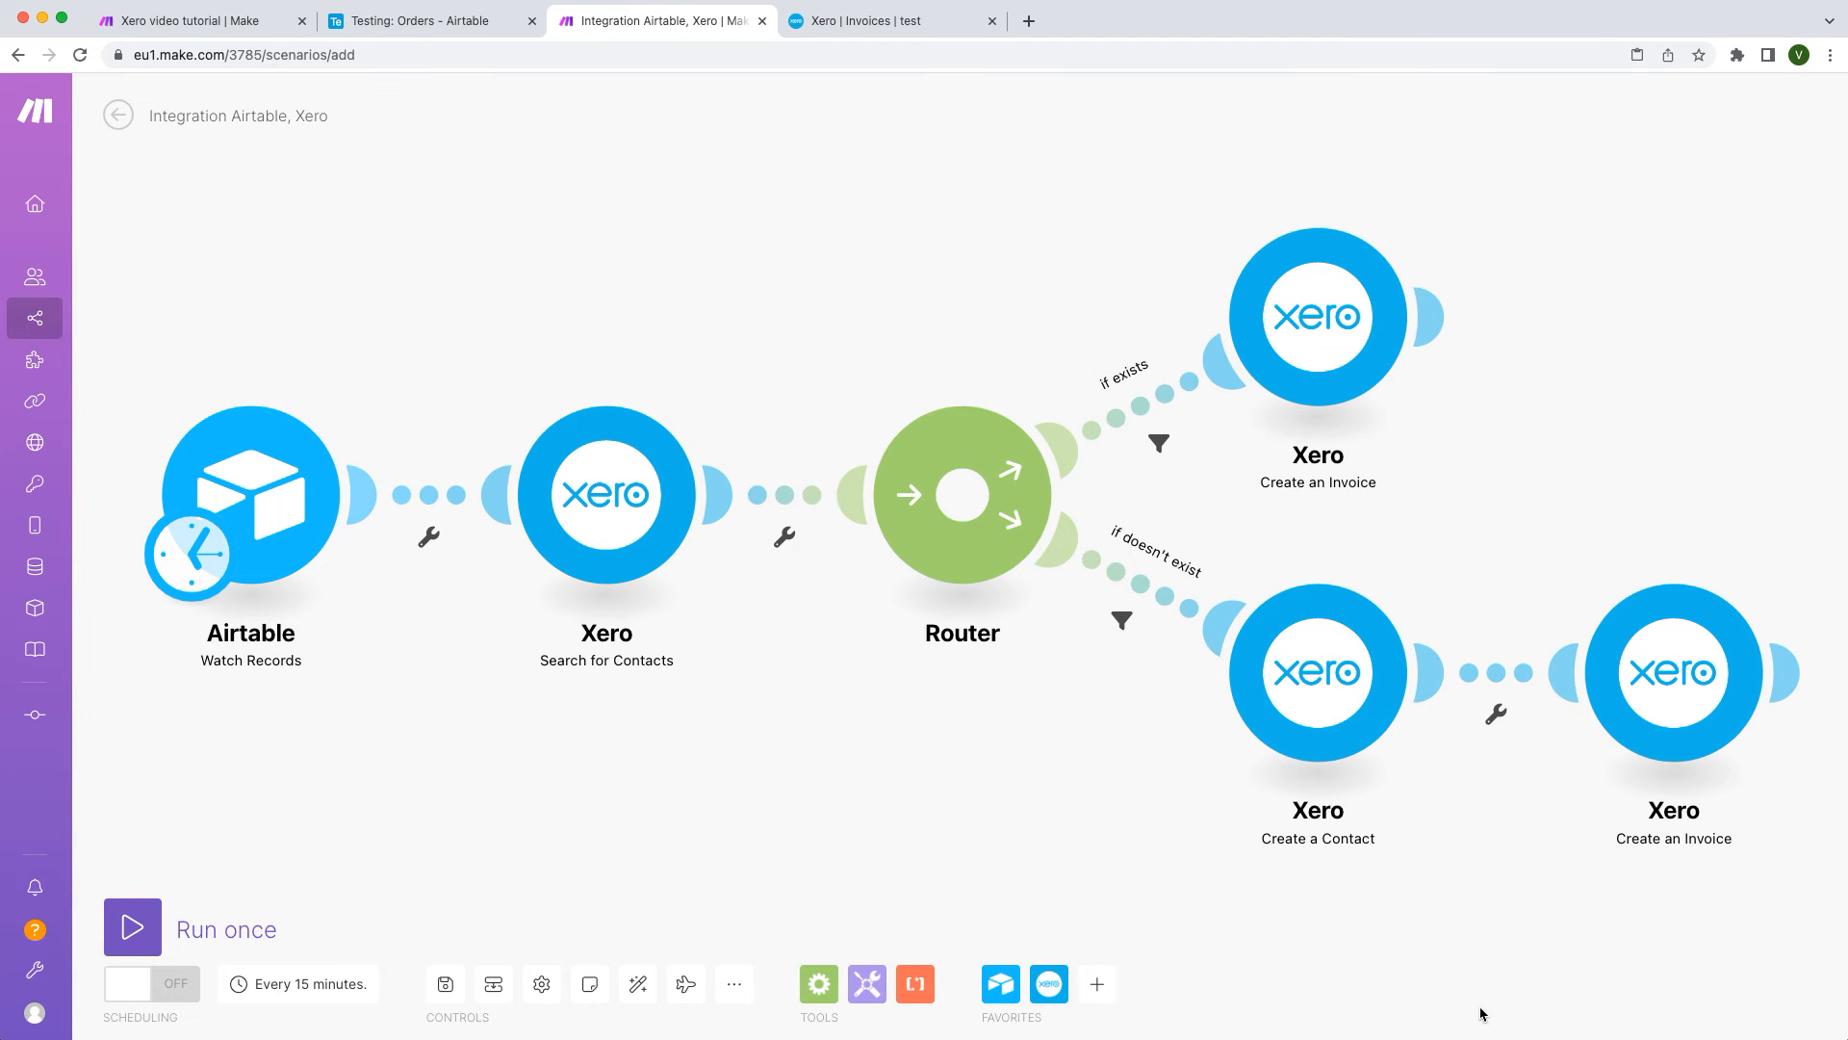
click(445, 984)
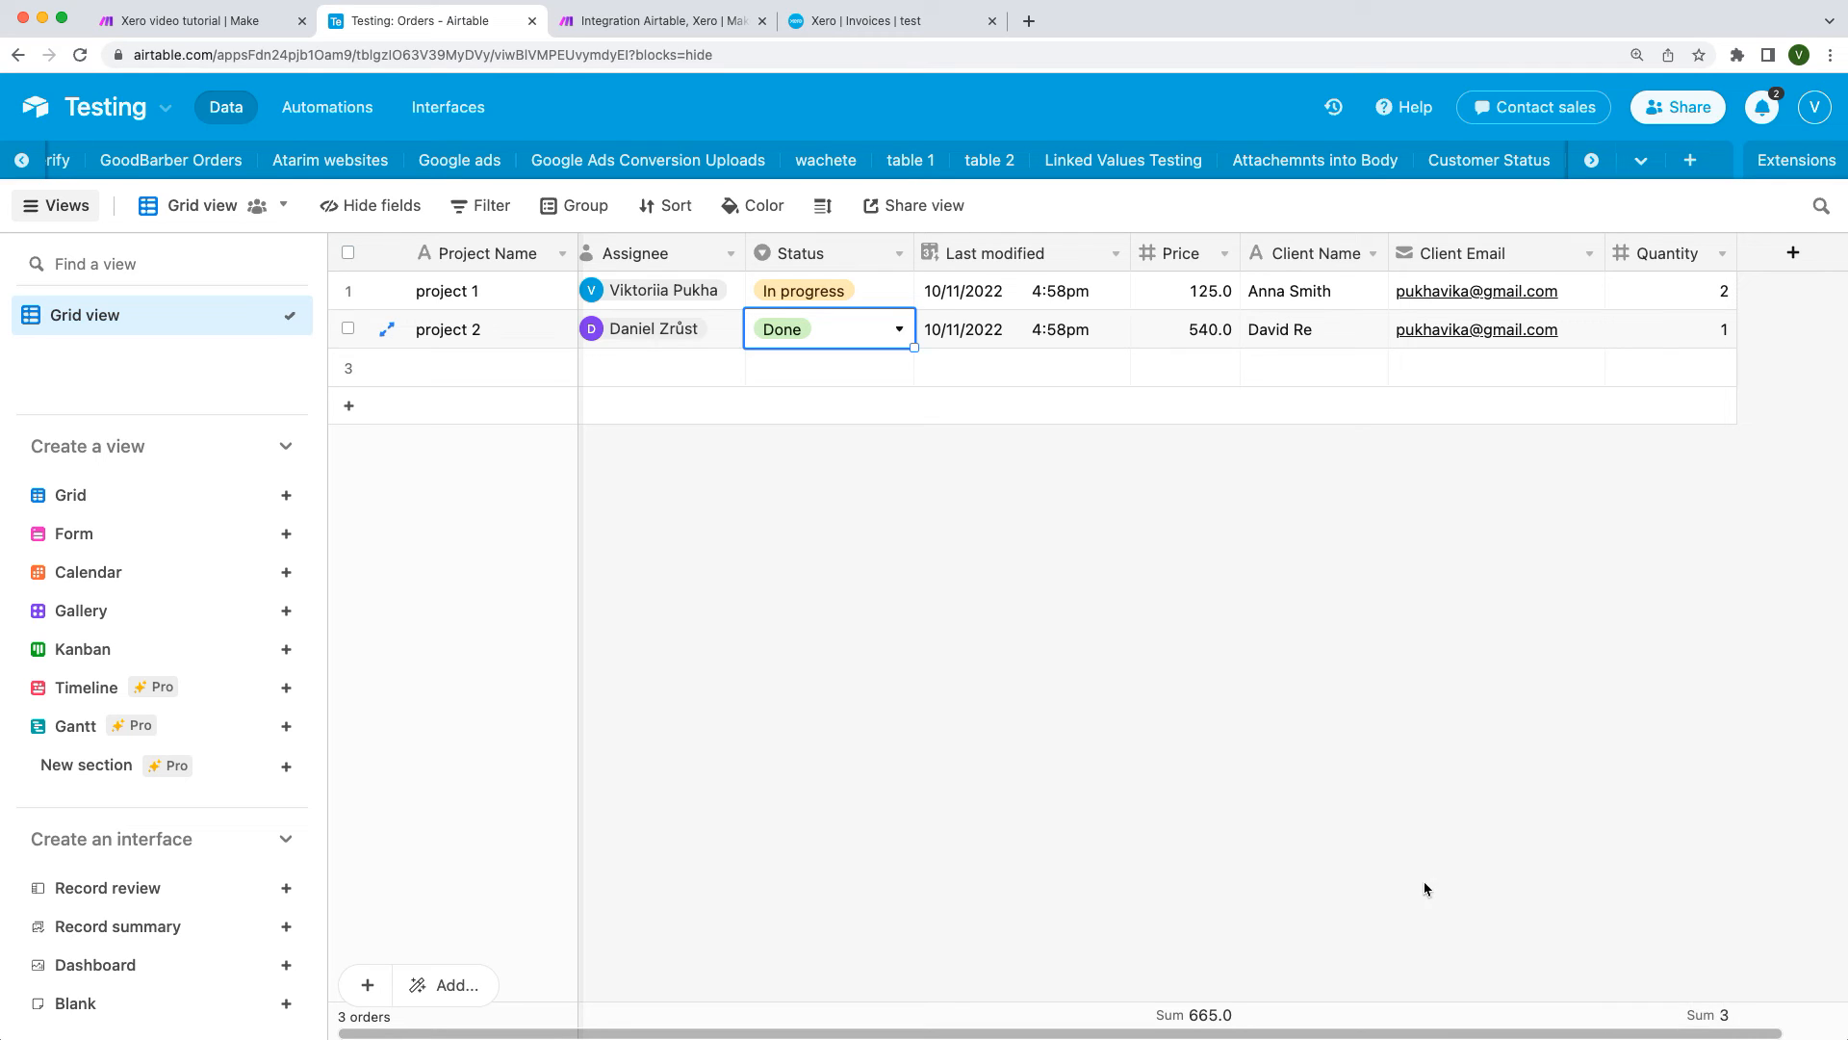
Step: Set project 2's Status to 'Send an invoice' in Airtable, then return to Make
click(899, 329)
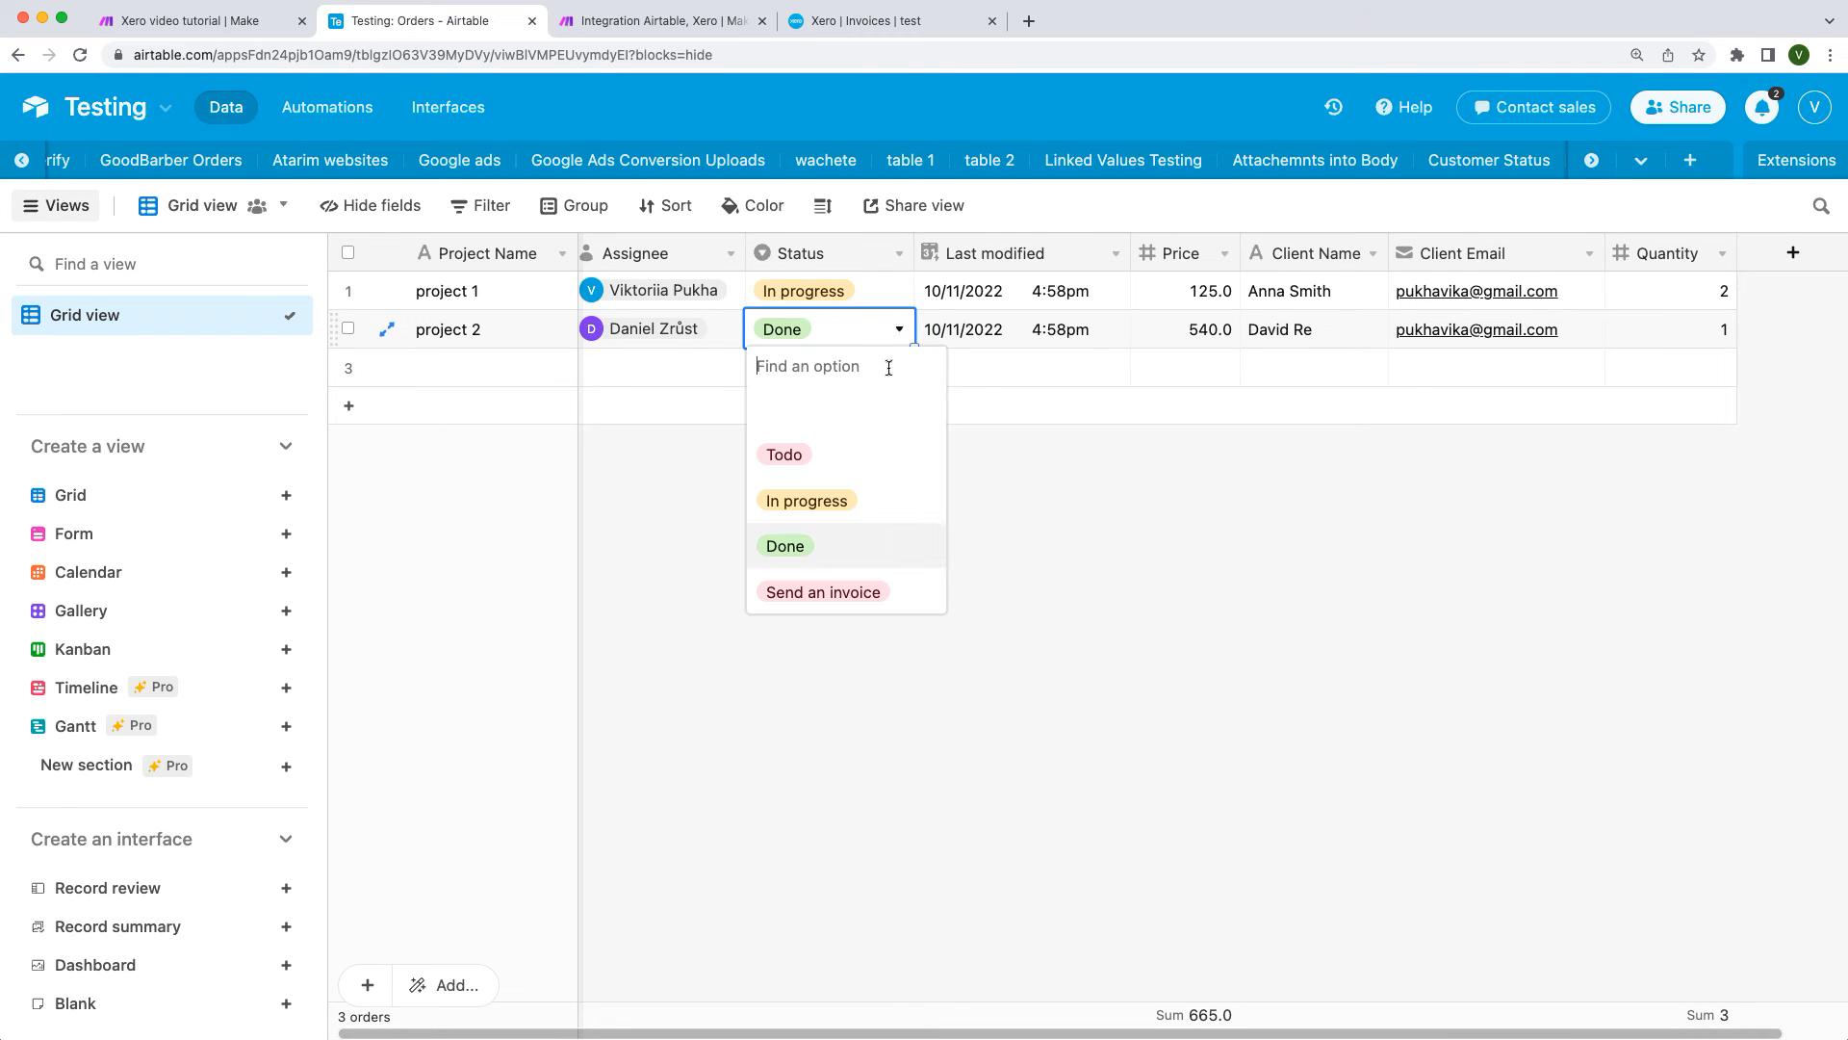
click(900, 592)
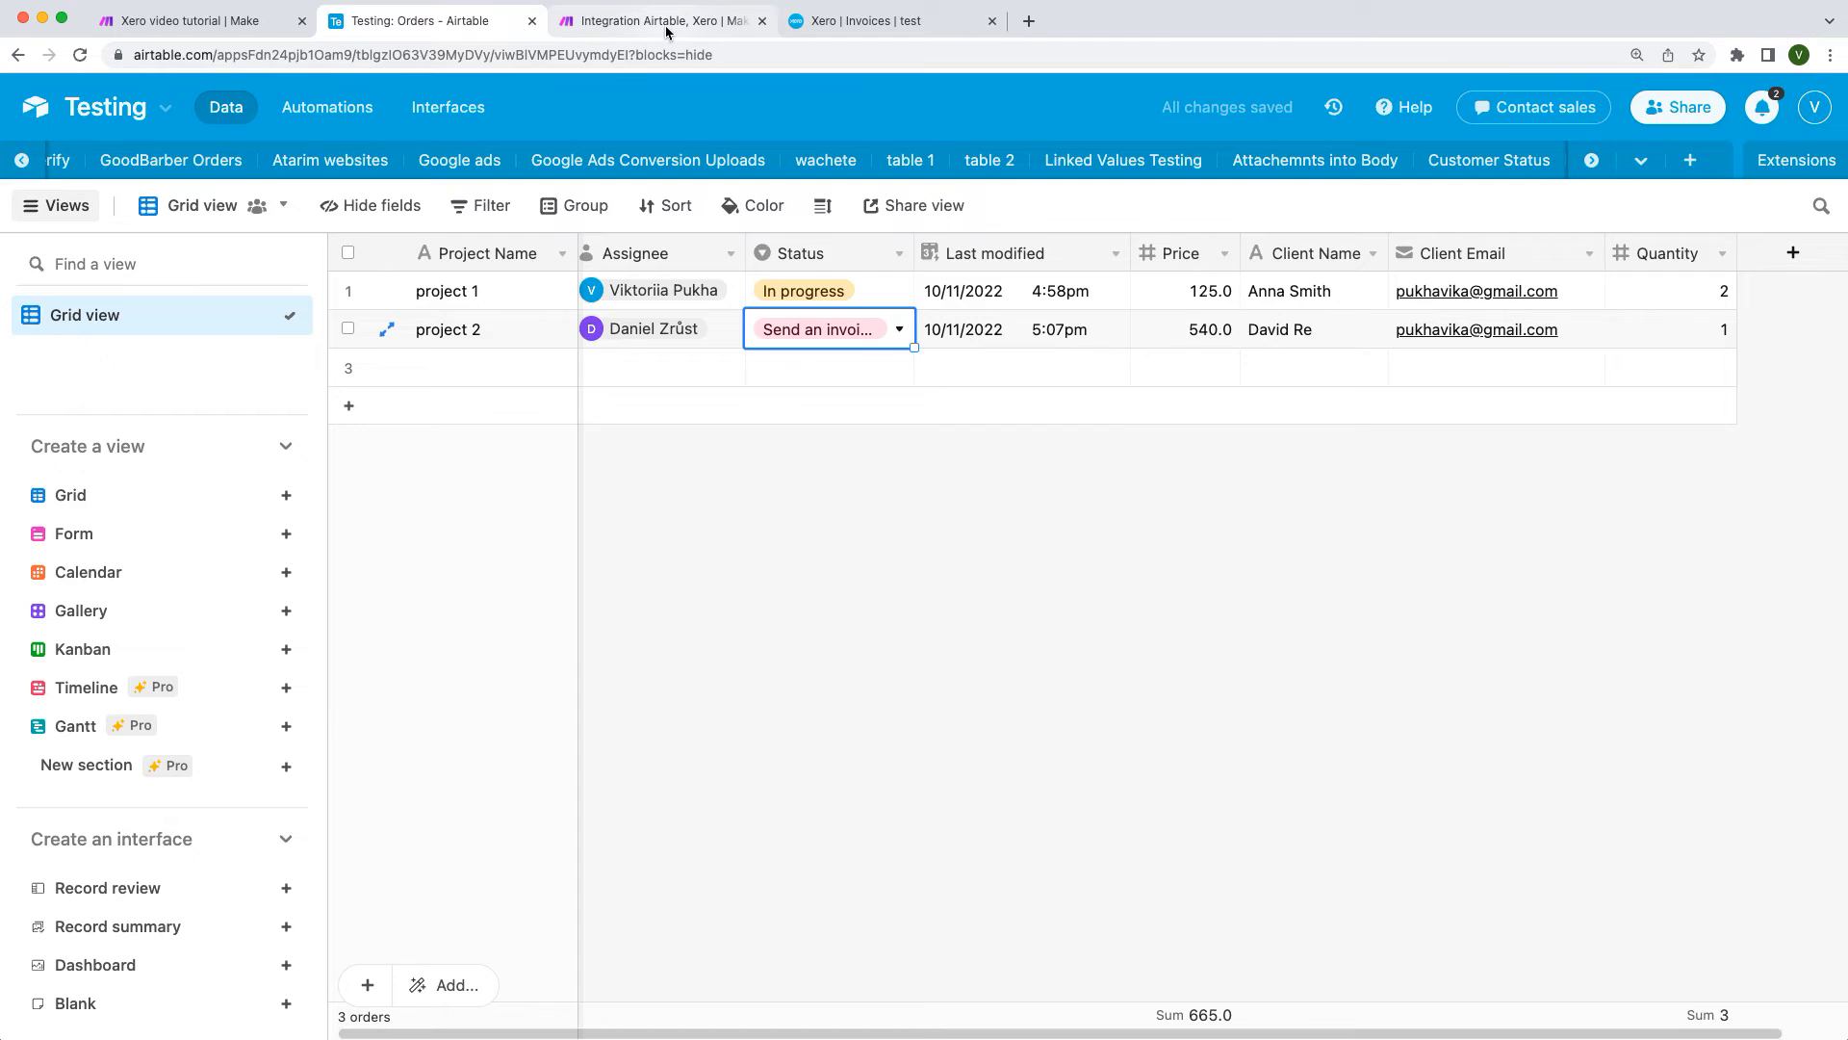
click(666, 21)
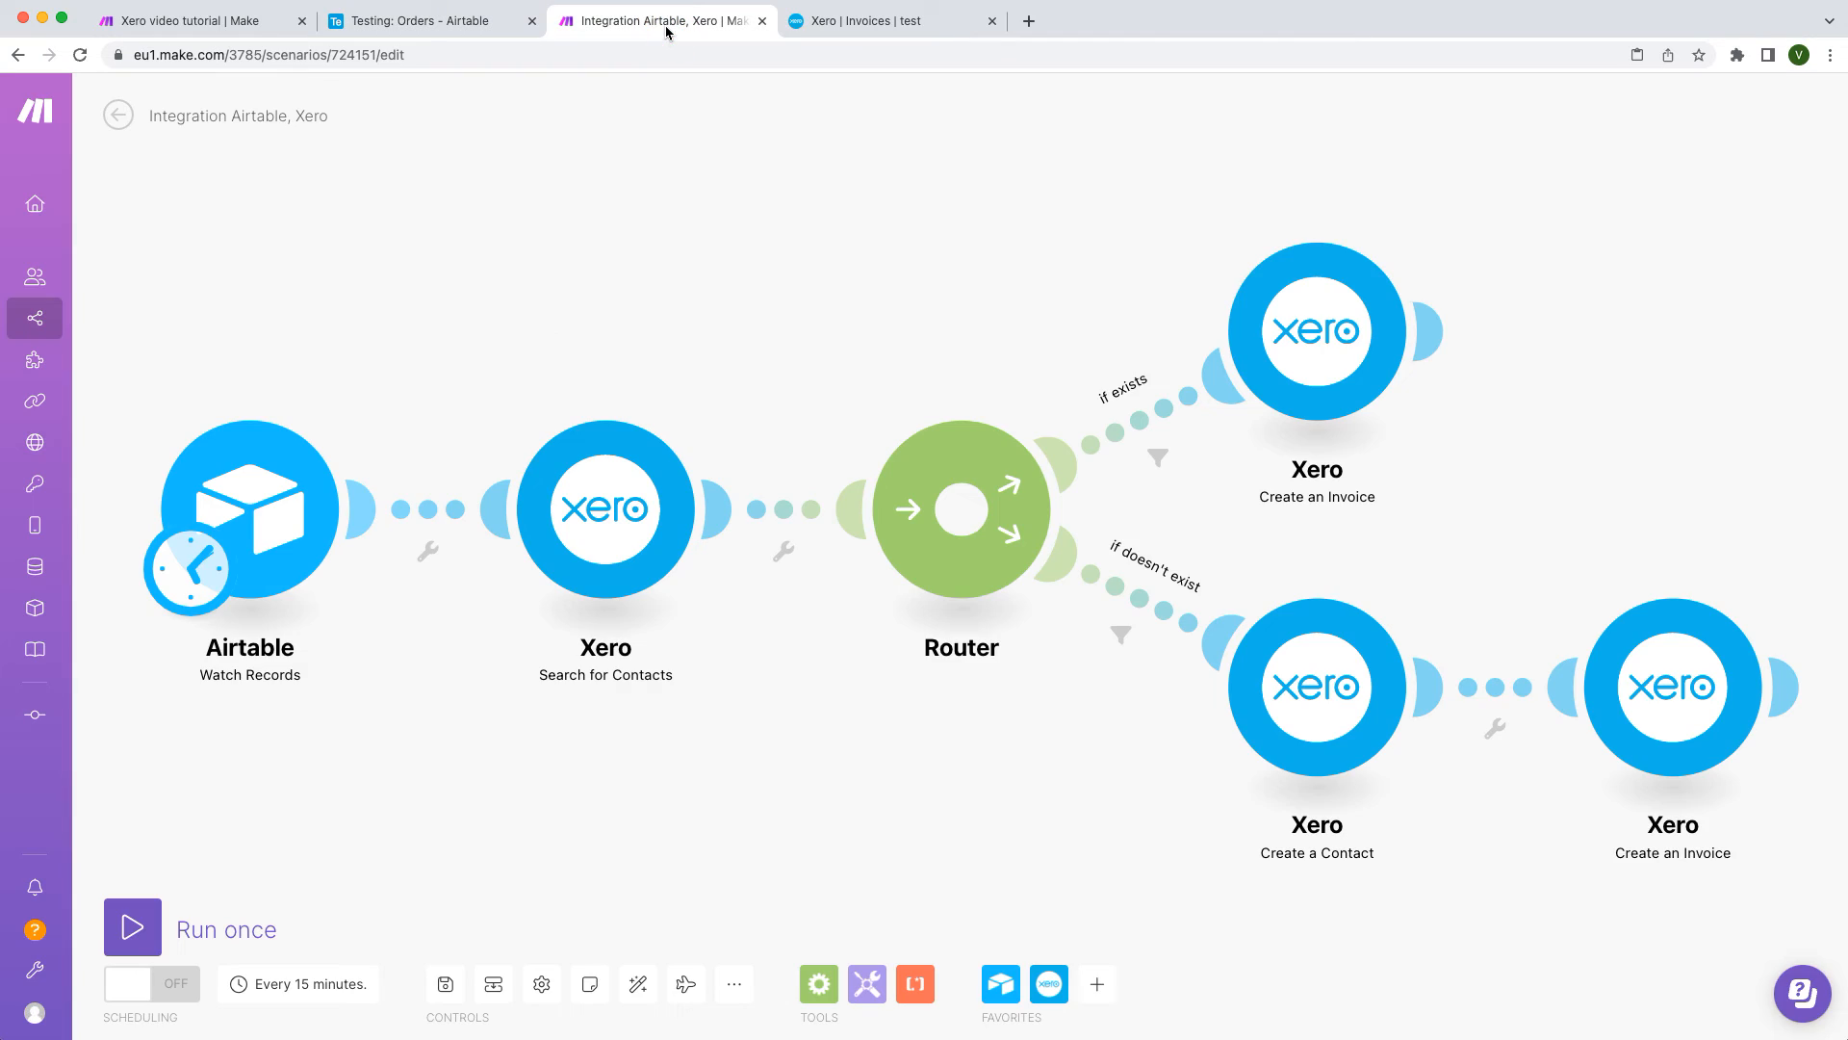
Step: Run the scenario once, then schedule it ON for Mondays and Wednesdays at 16:07
click(131, 927)
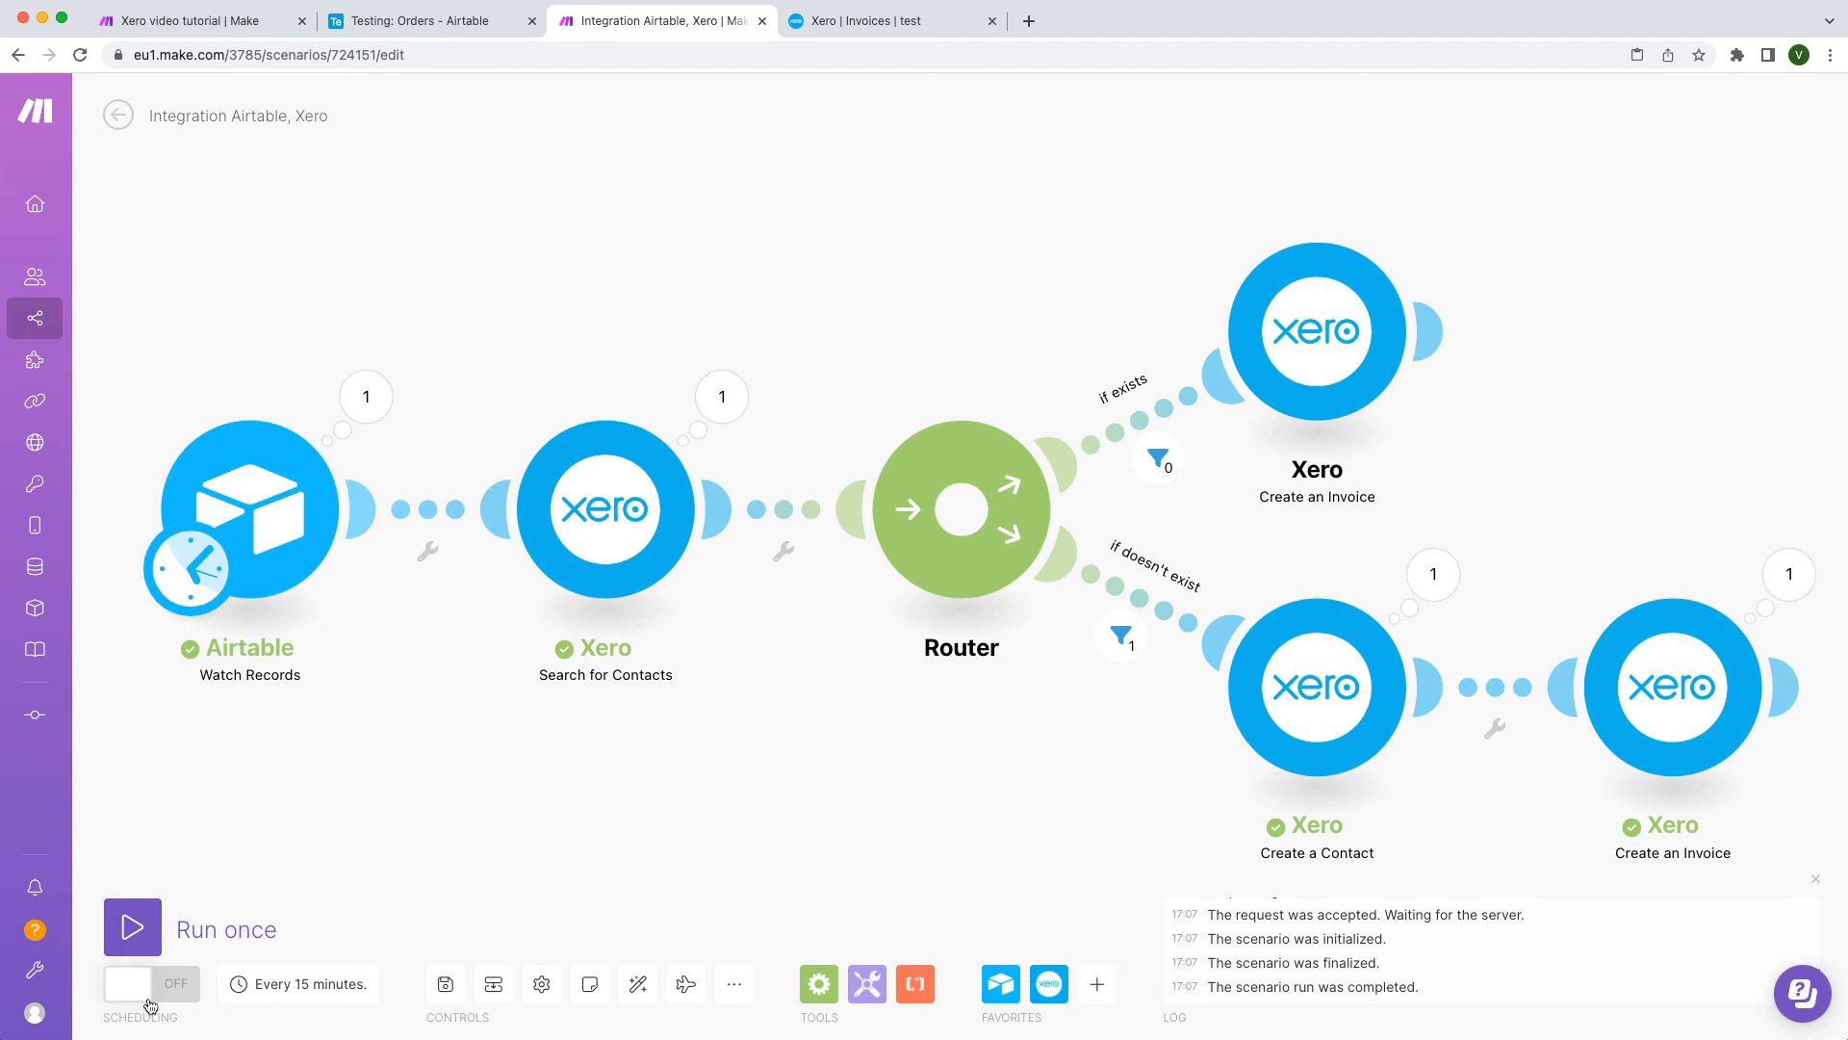
click(191, 589)
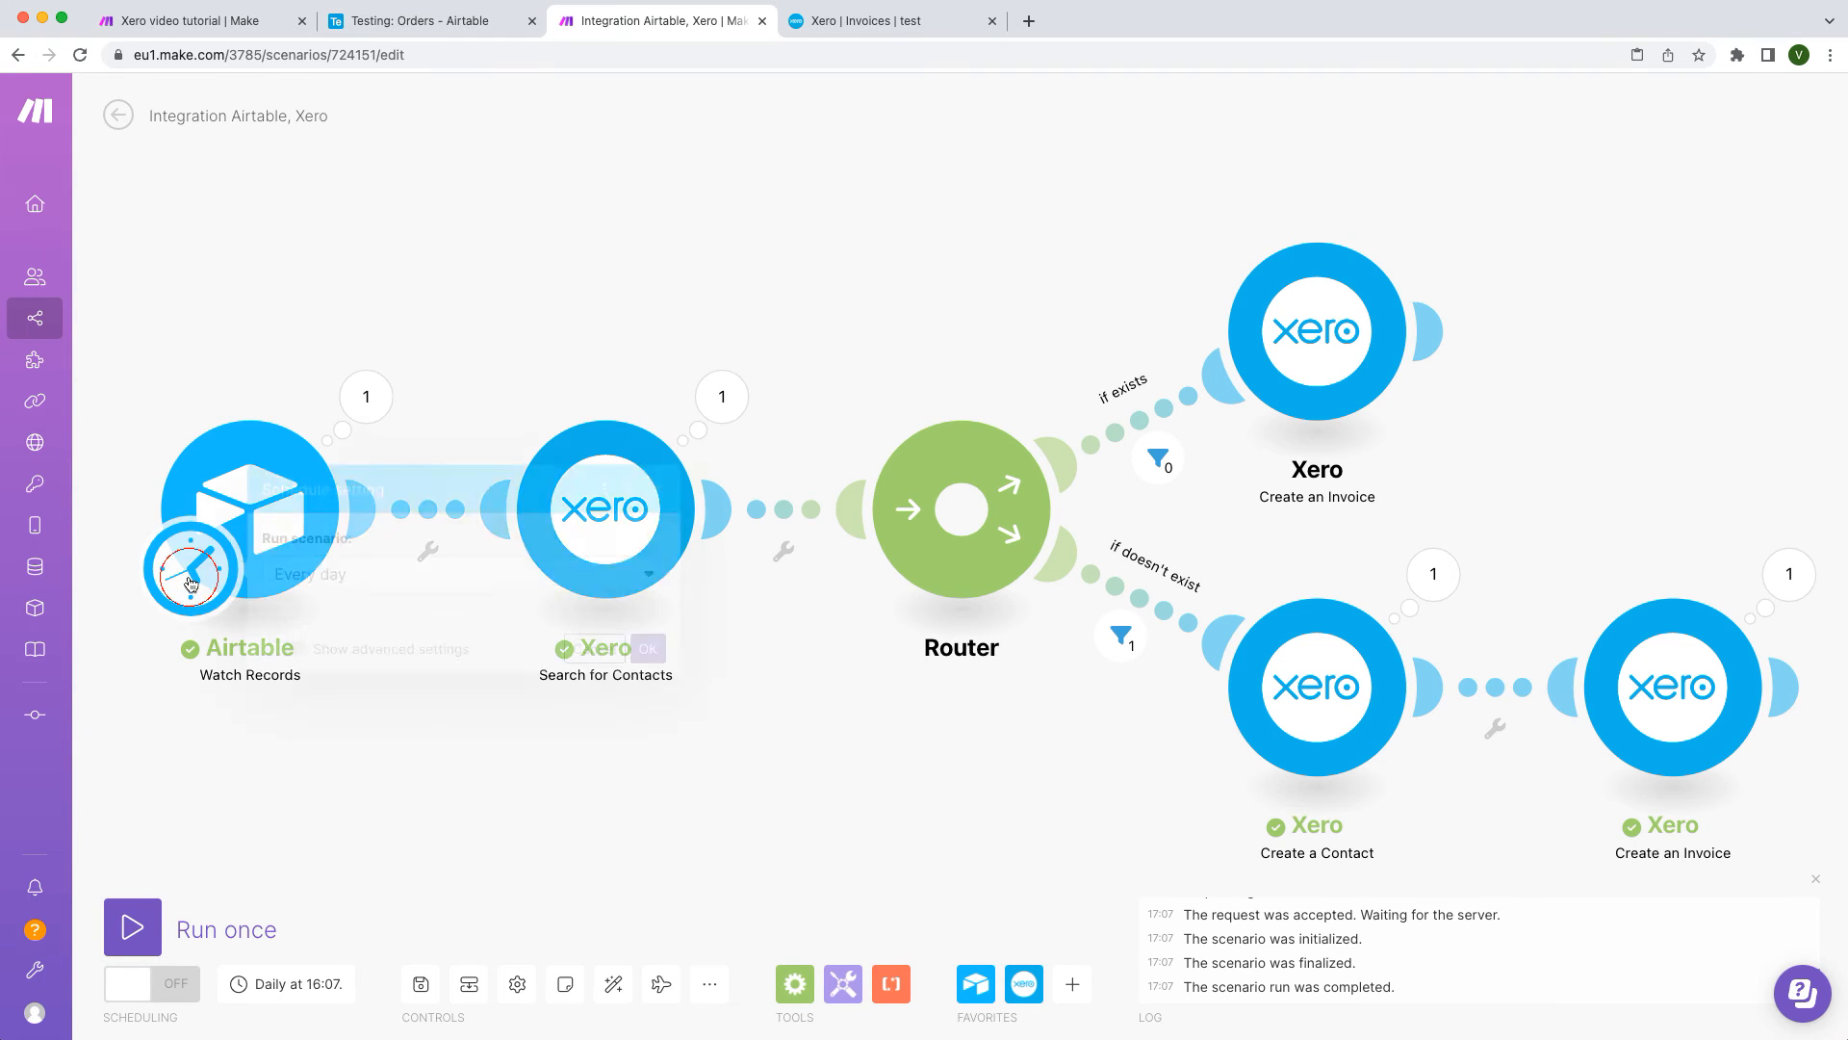
click(539, 530)
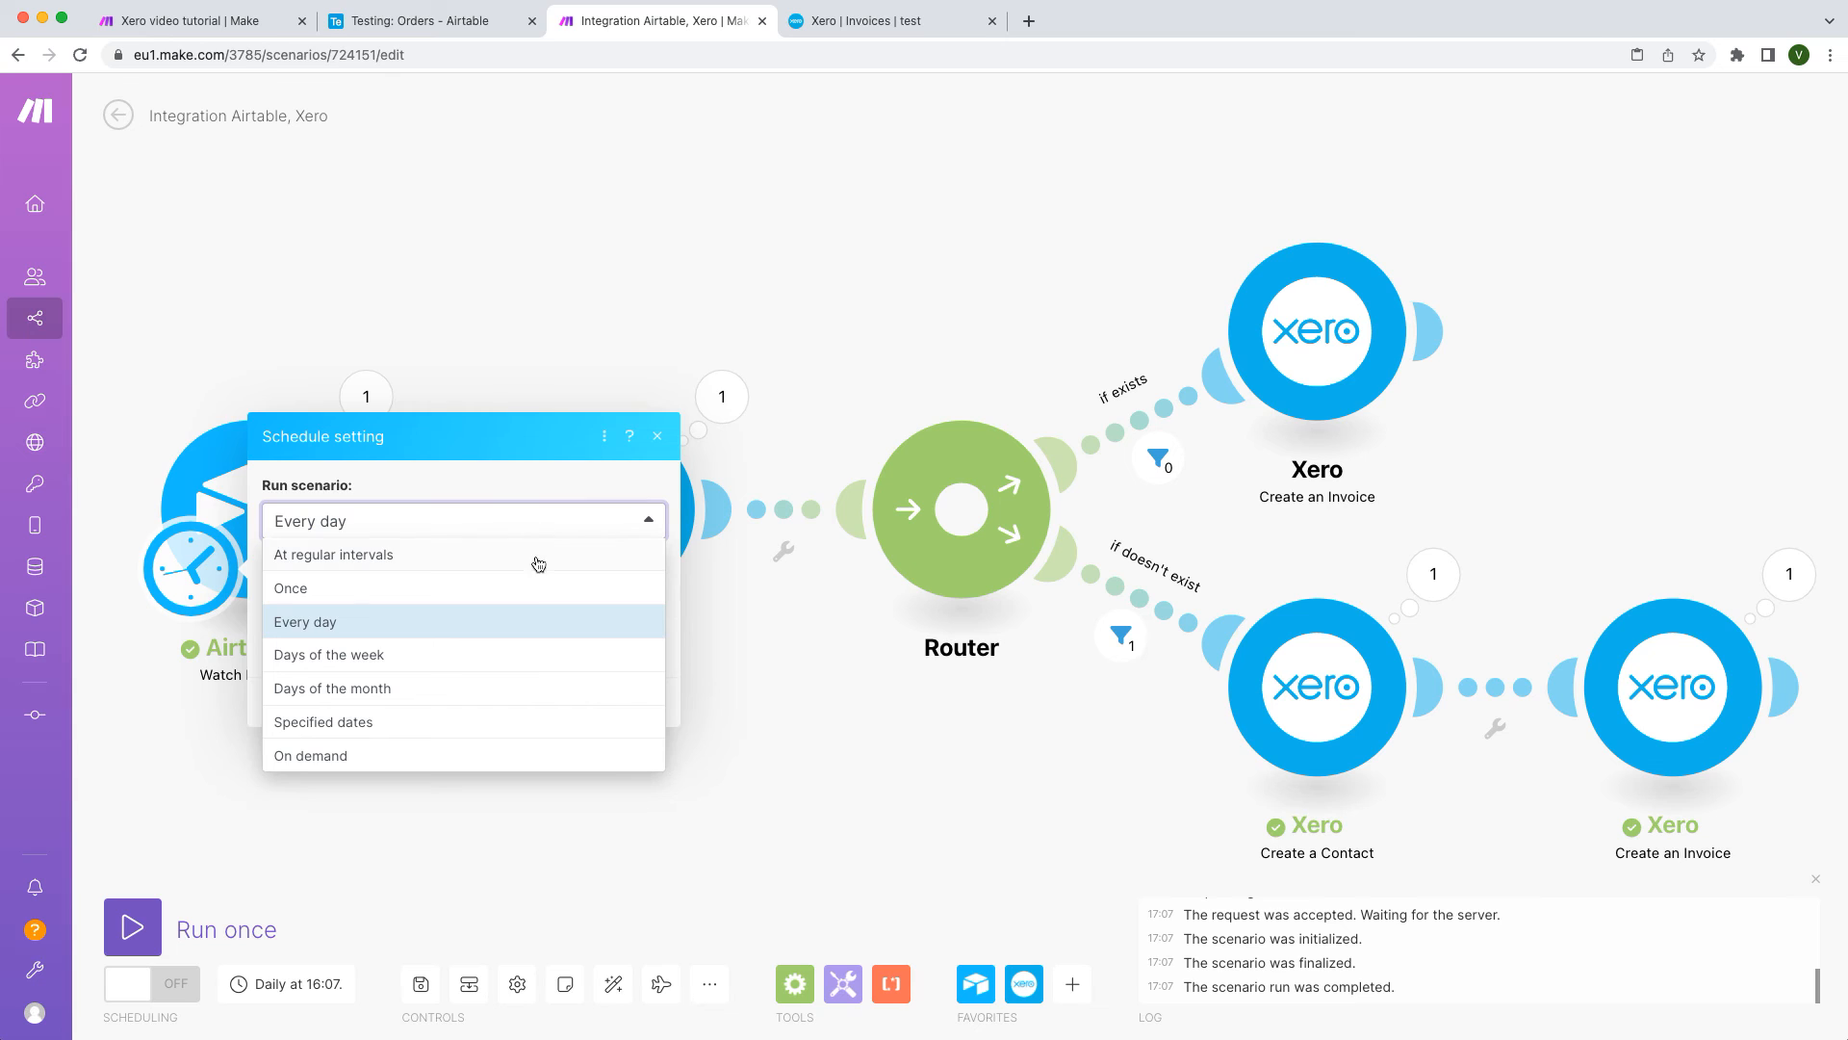
click(535, 658)
click(350, 483)
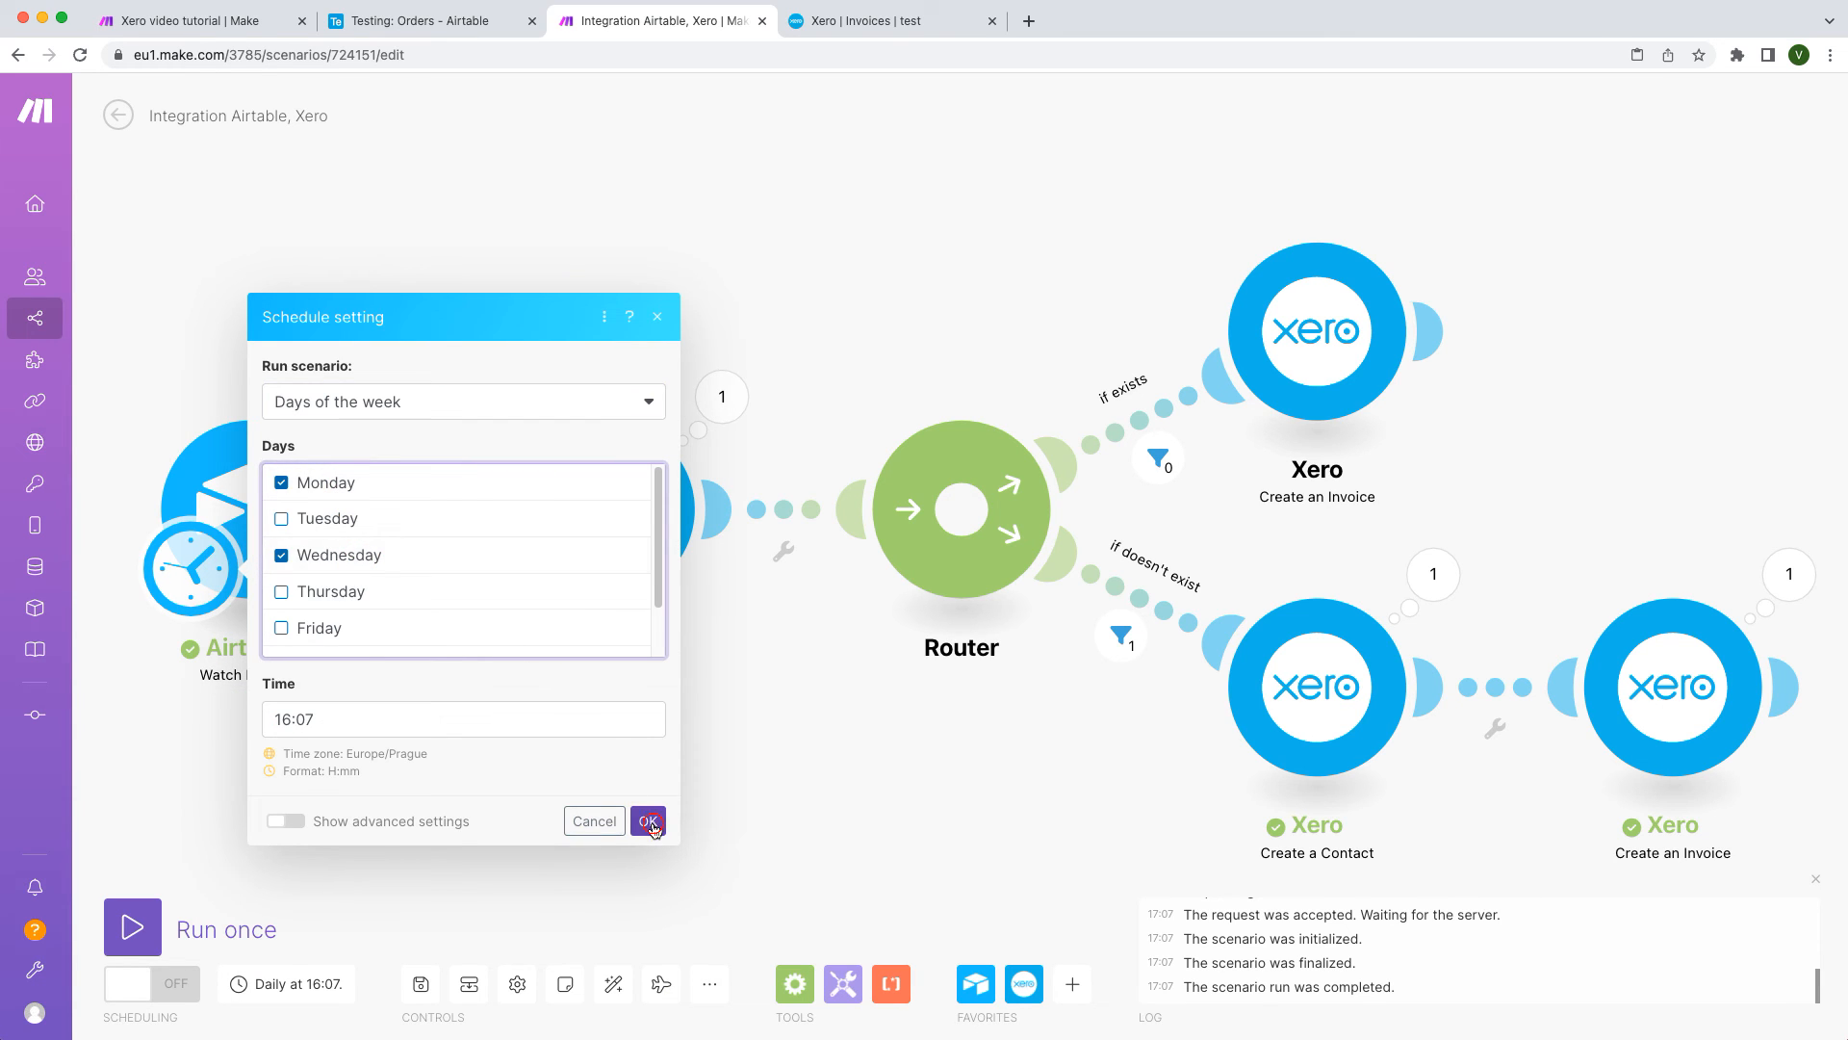
click(648, 821)
click(144, 993)
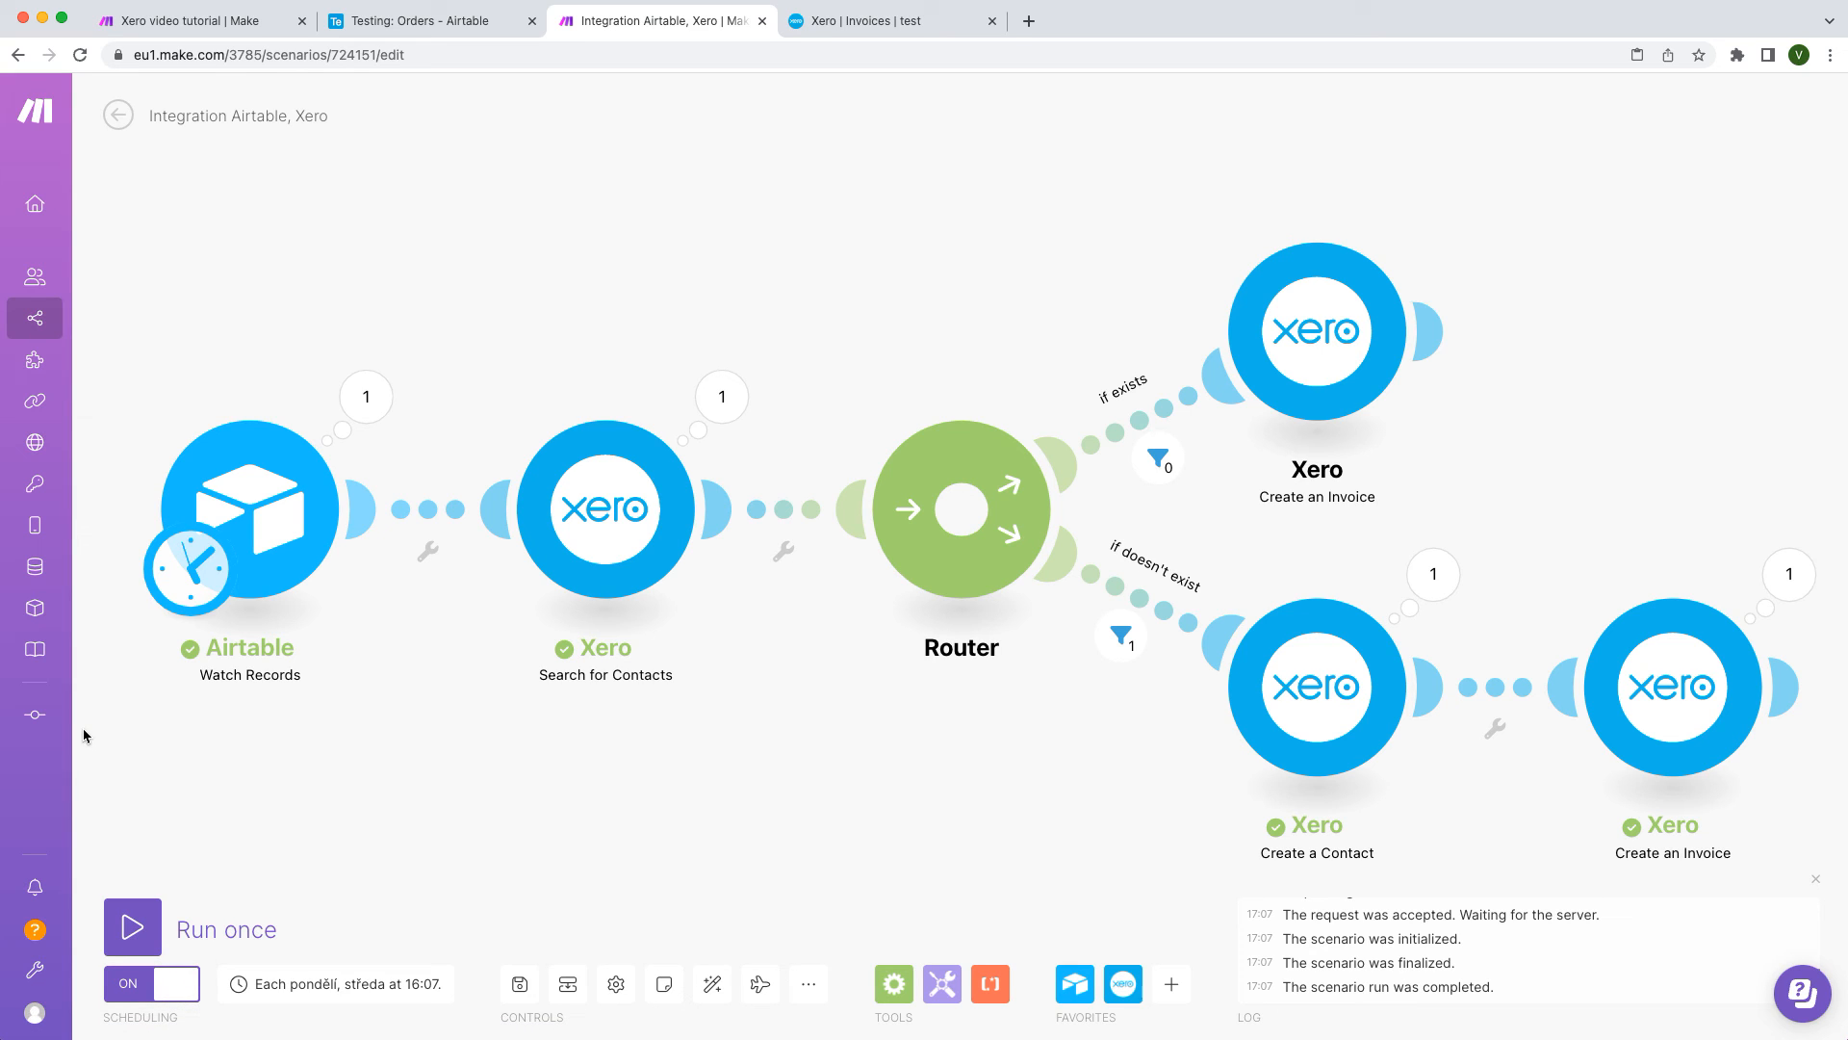
mouse_move(50, 368)
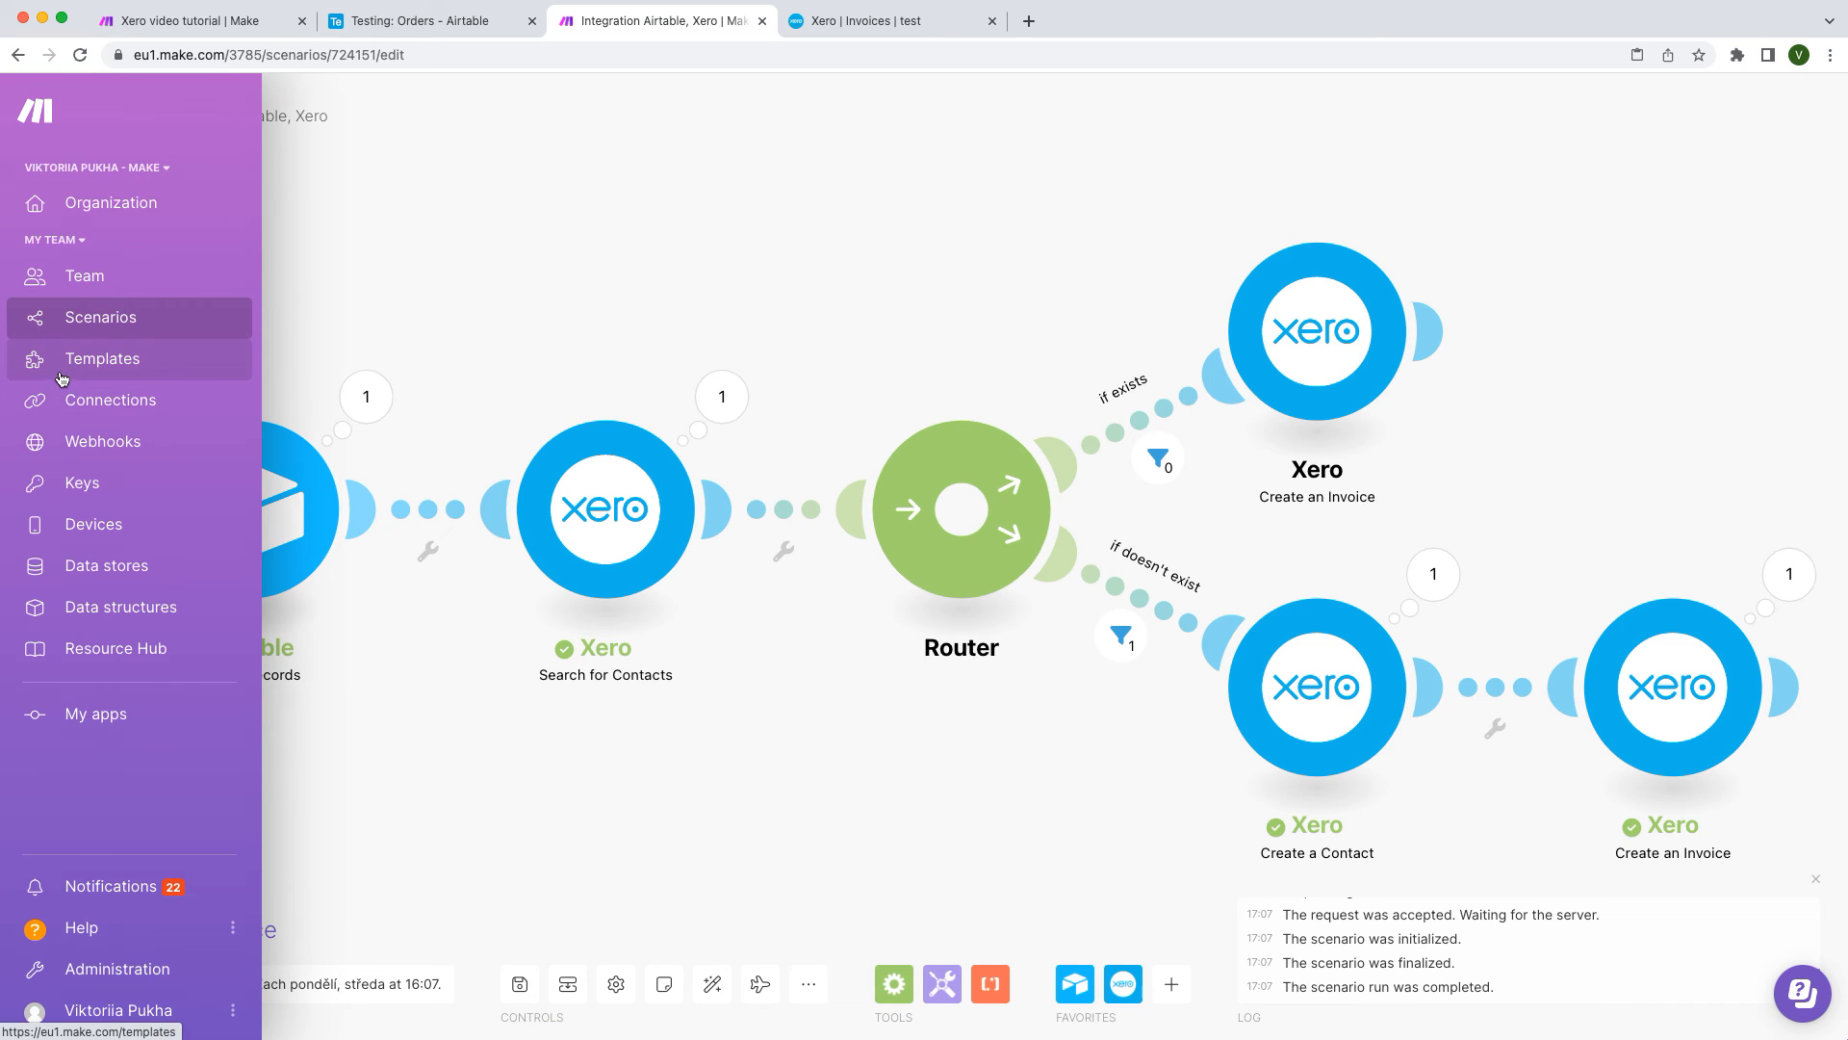
Step: Filter the Make templates page to the Xero app and browse the resulting templates
click(64, 366)
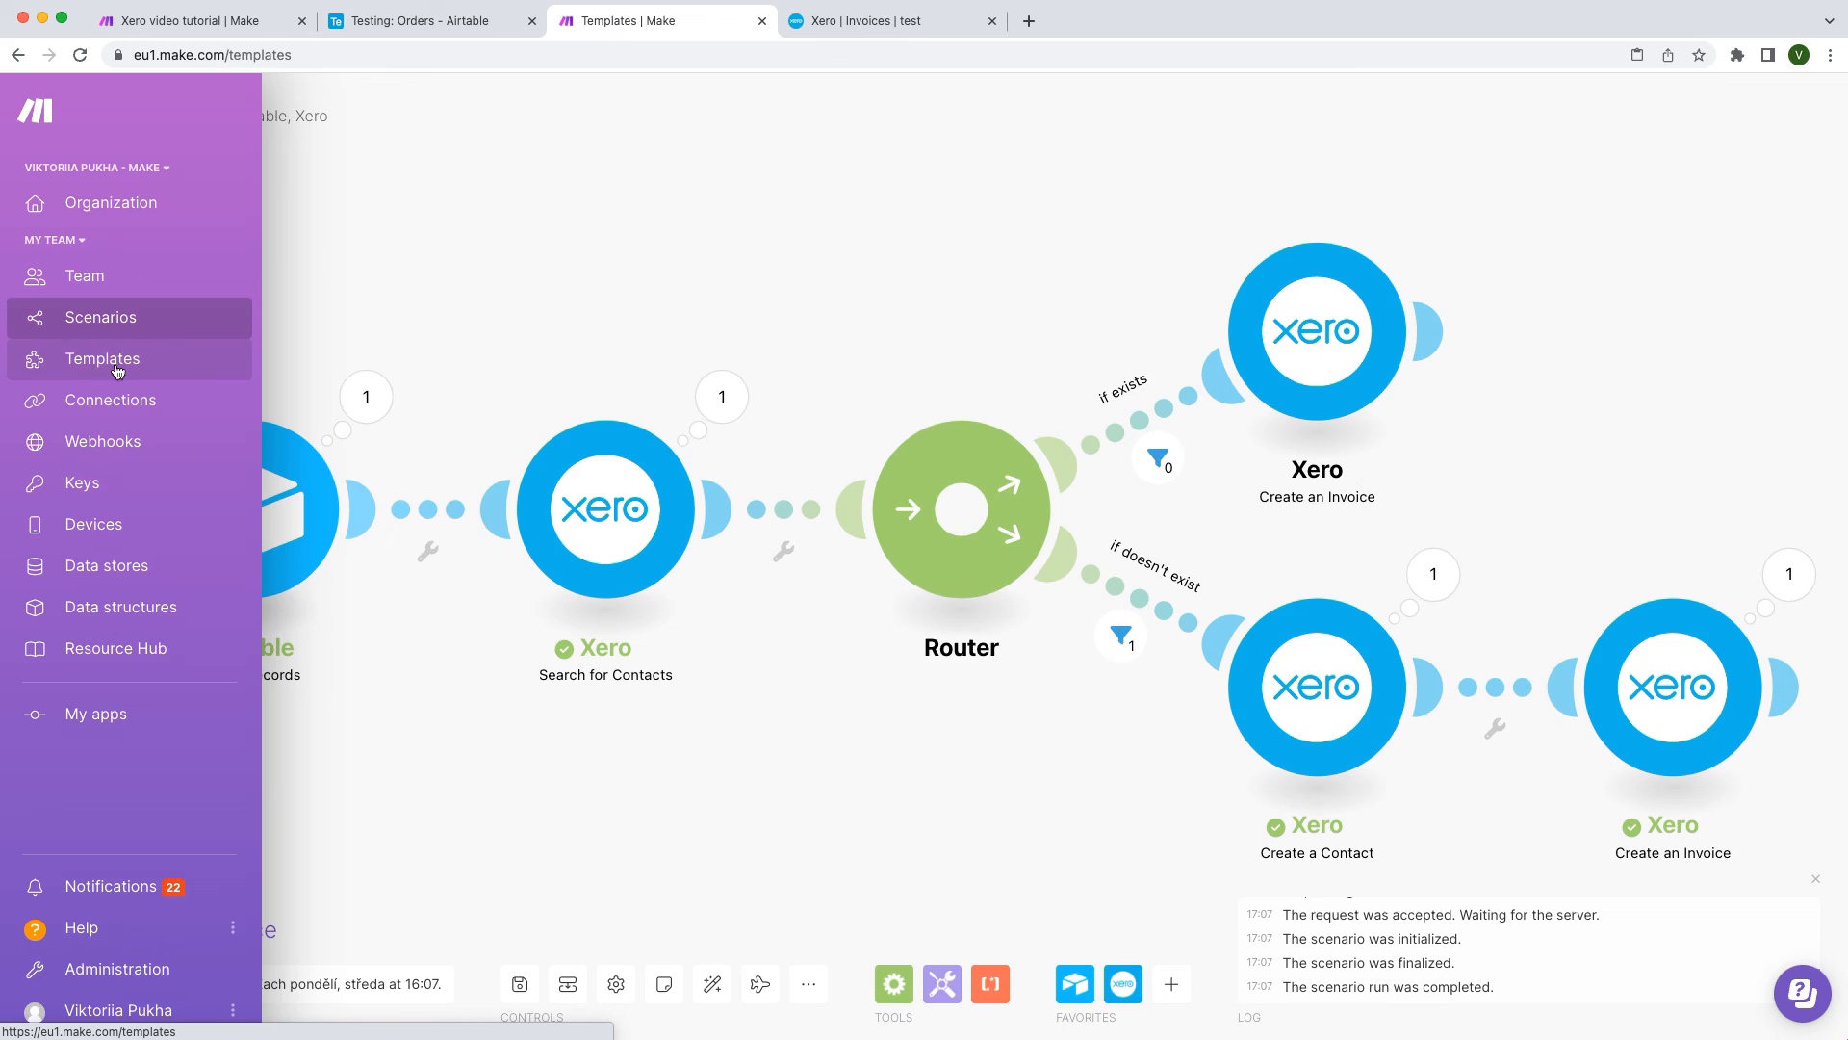
click(1268, 119)
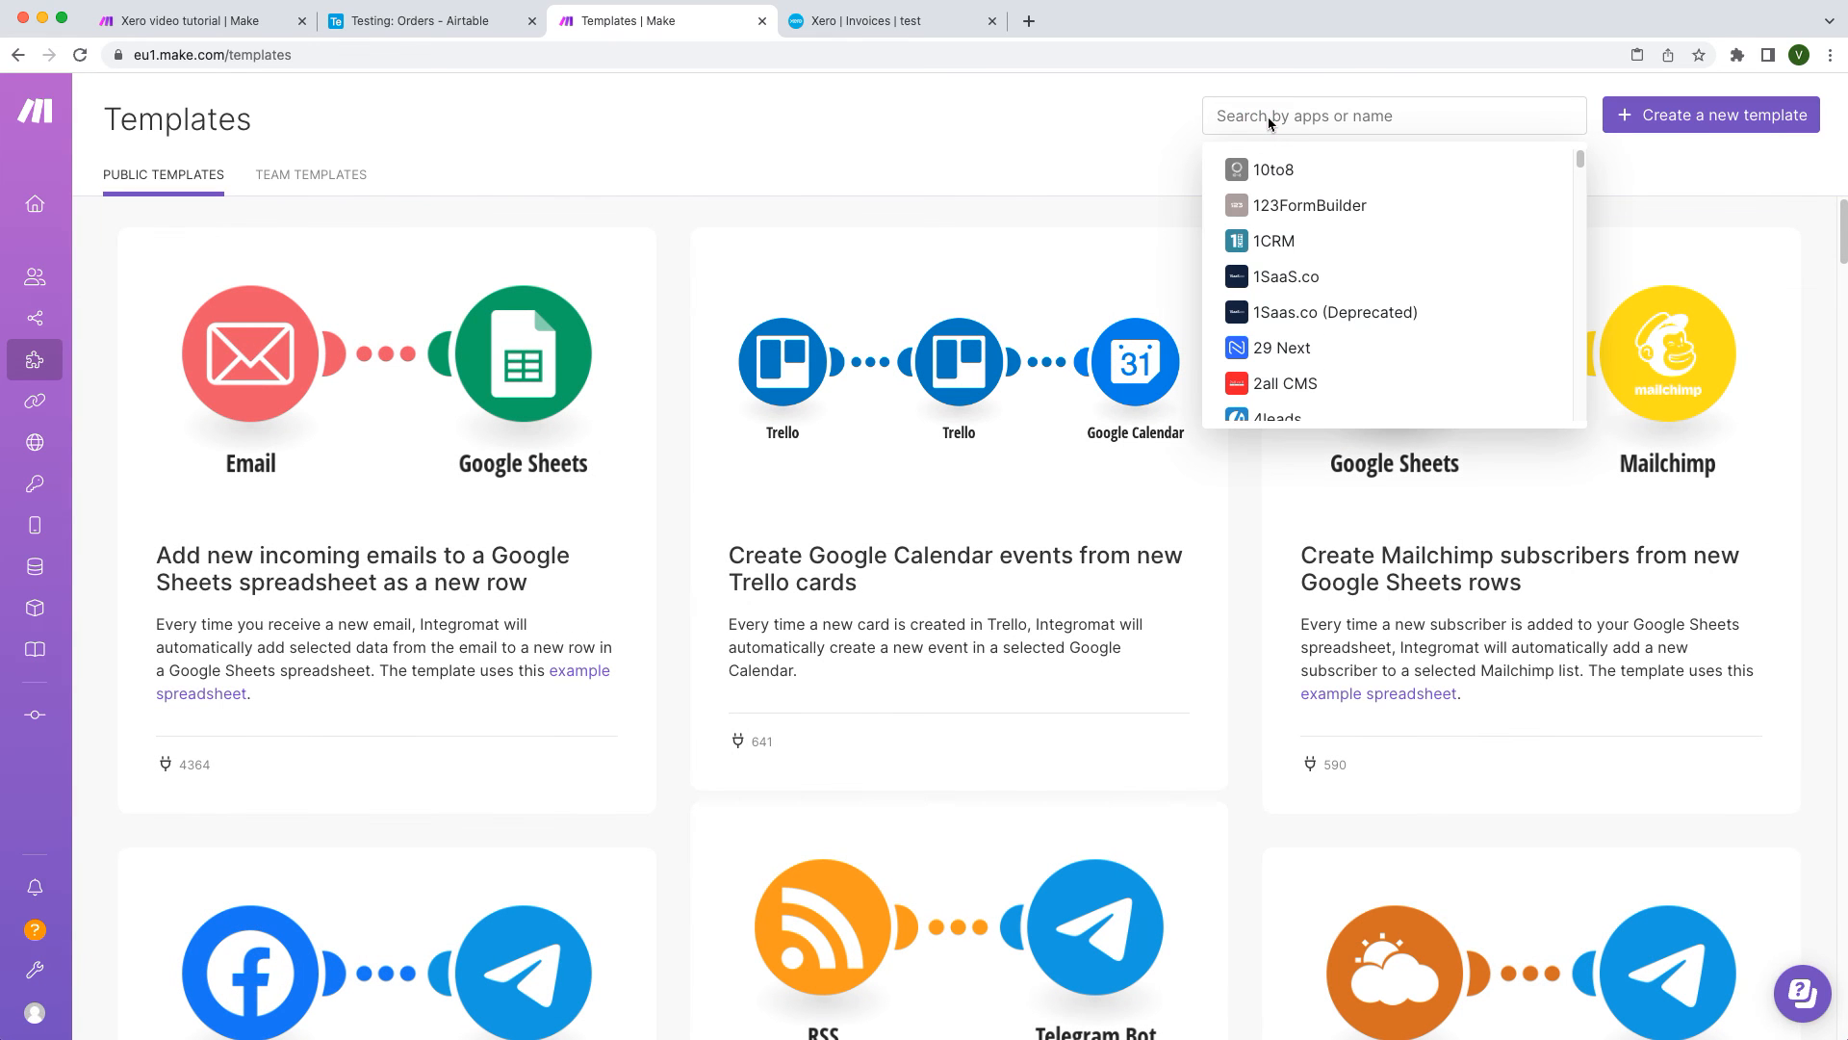
text(xero)
click(1305, 211)
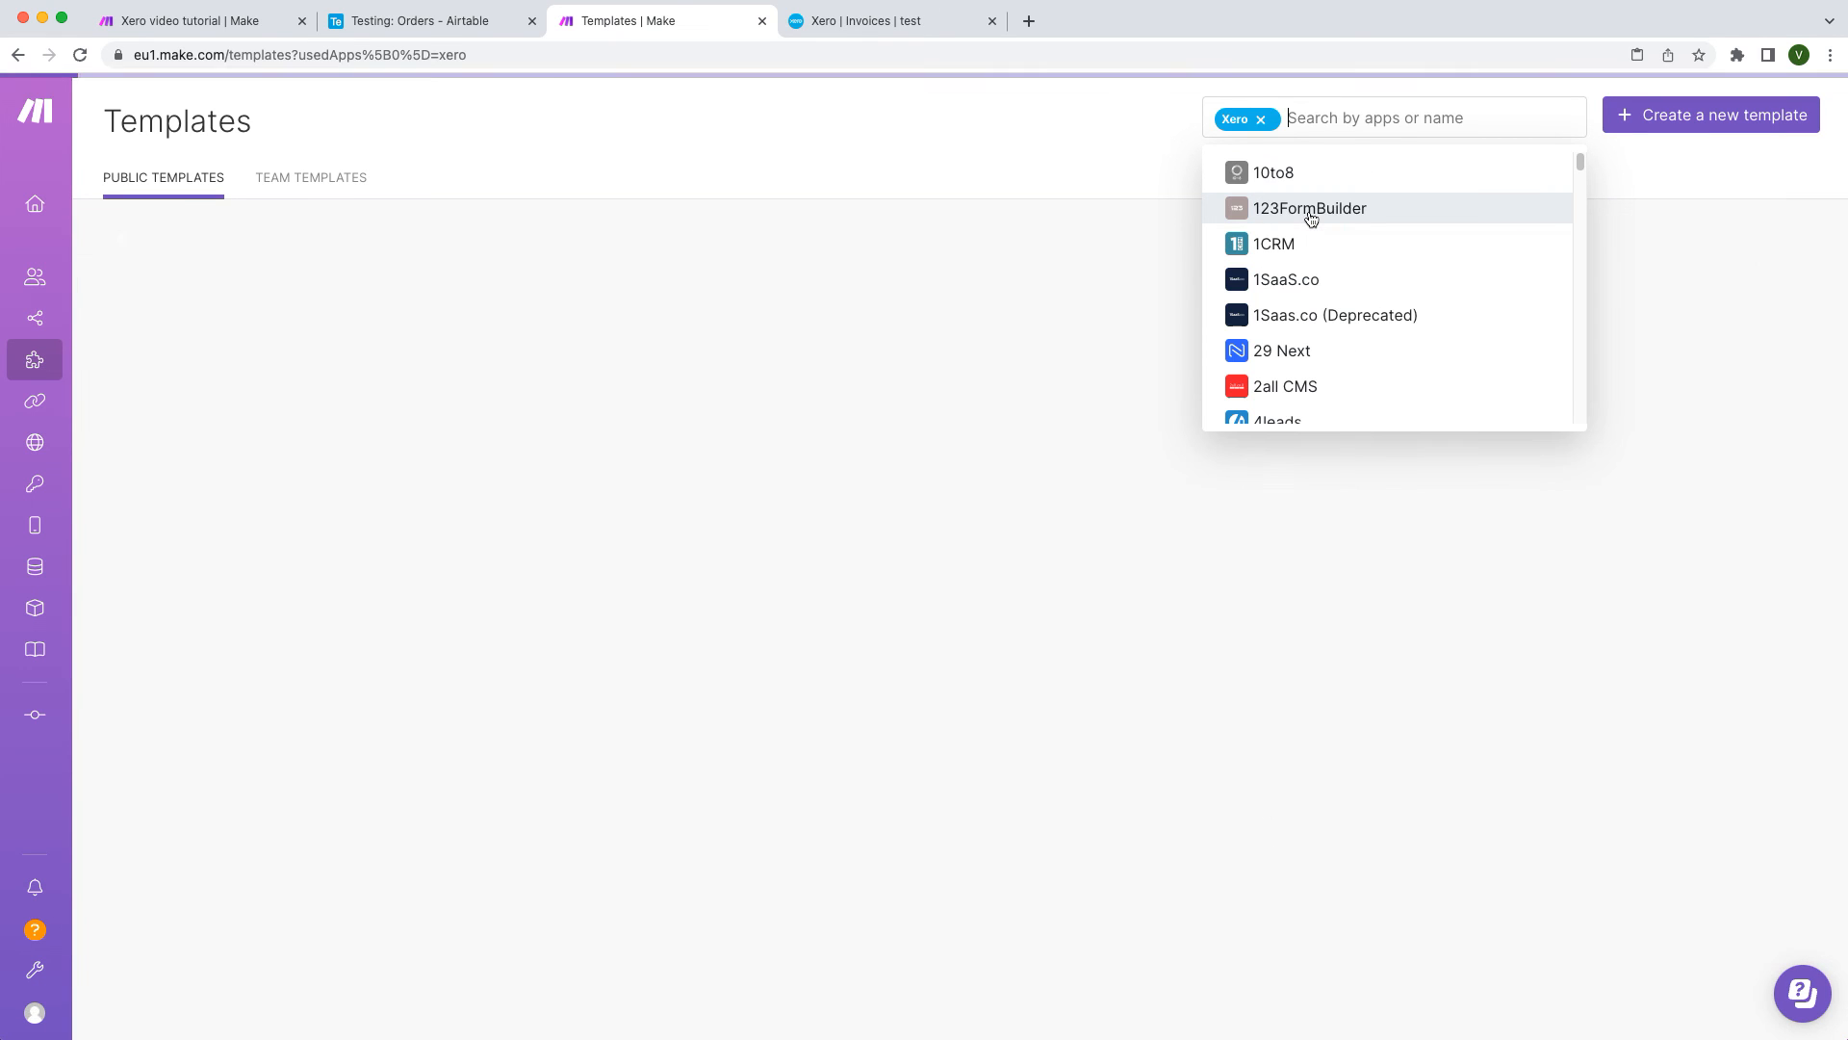
click(1103, 161)
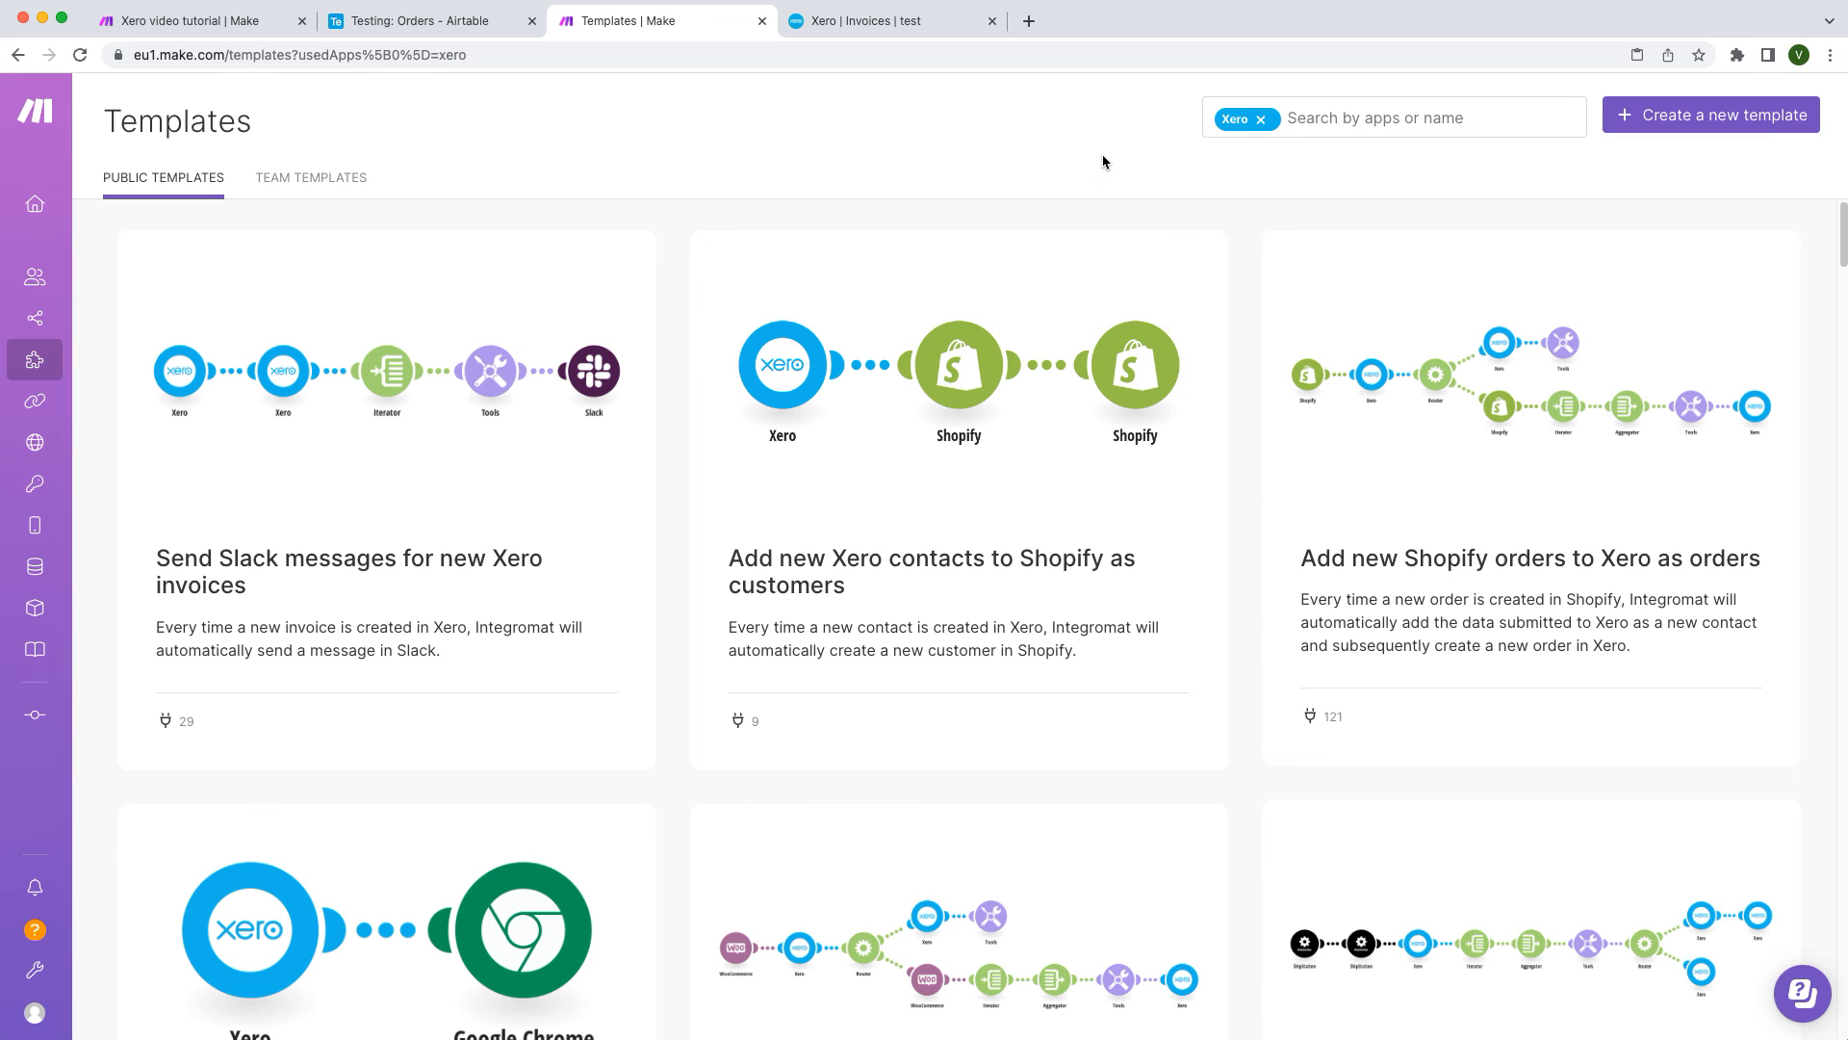
scroll(1365, 540, down, 3)
scroll(1373, 541, down, 5)
scroll(1373, 541, down, 5)
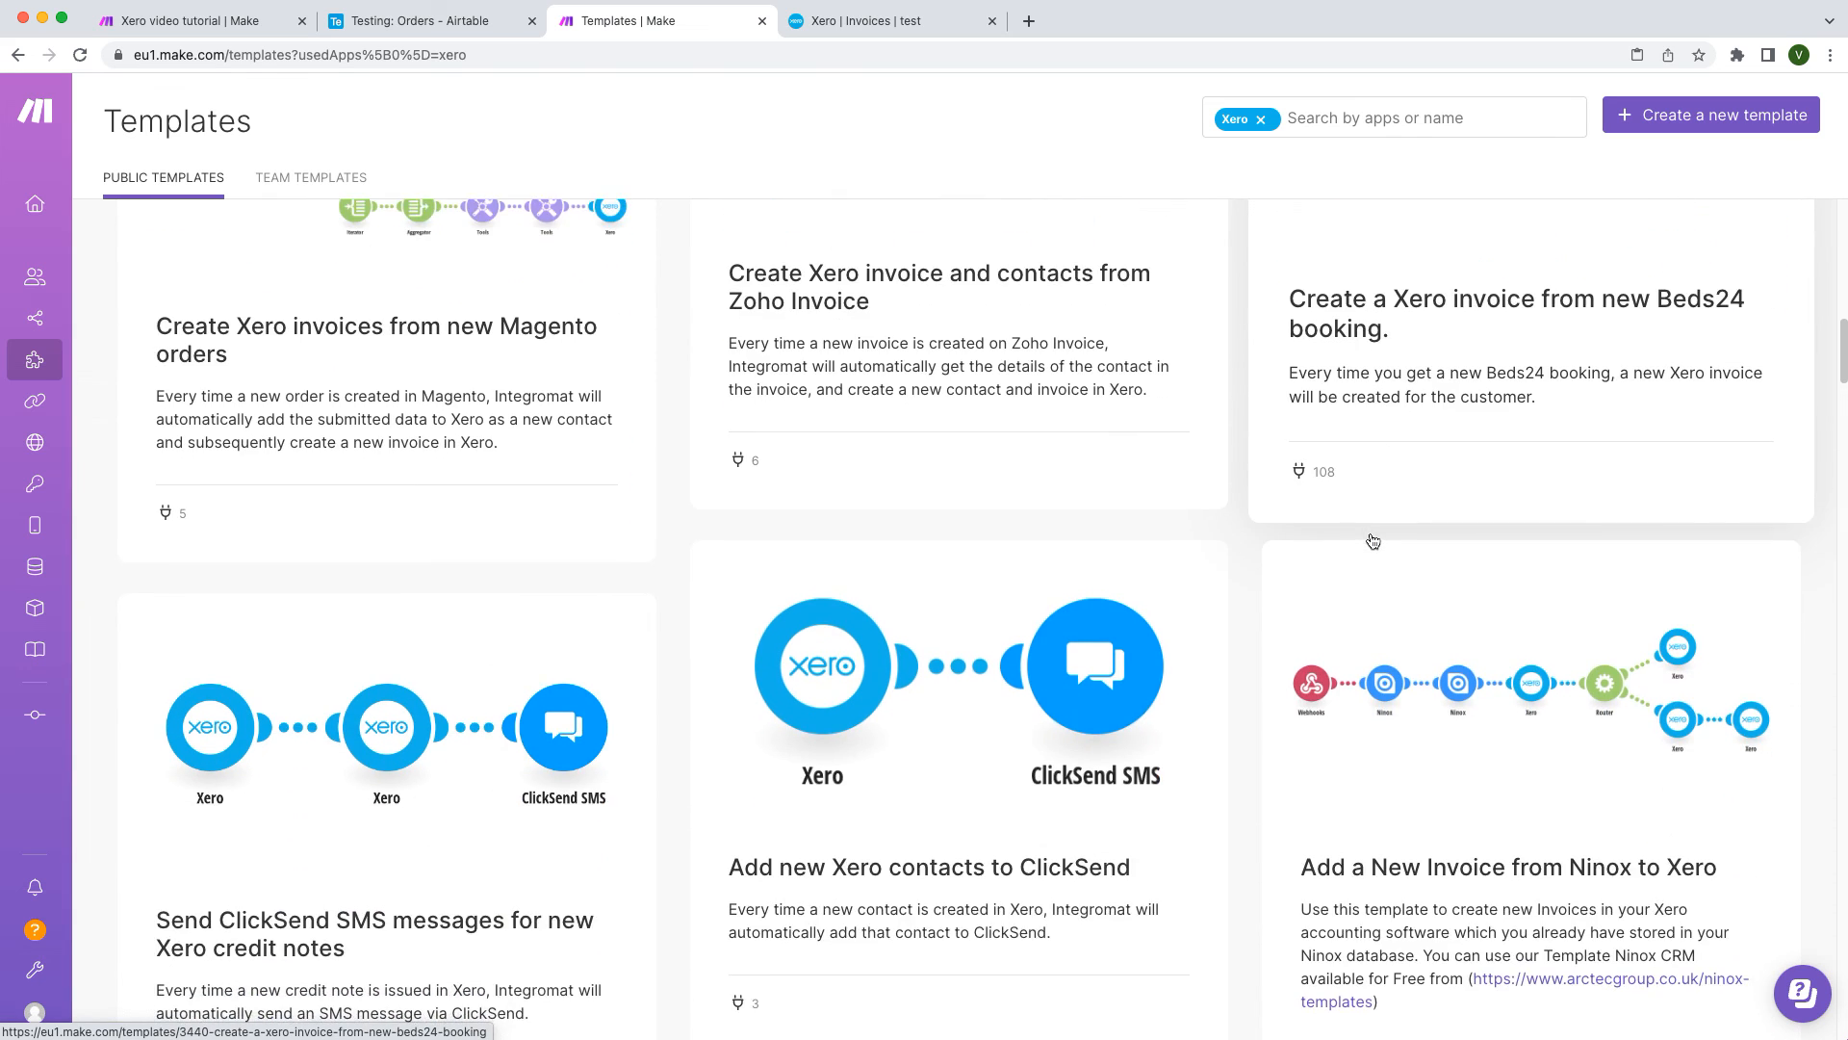
scroll(1373, 541, down, 2)
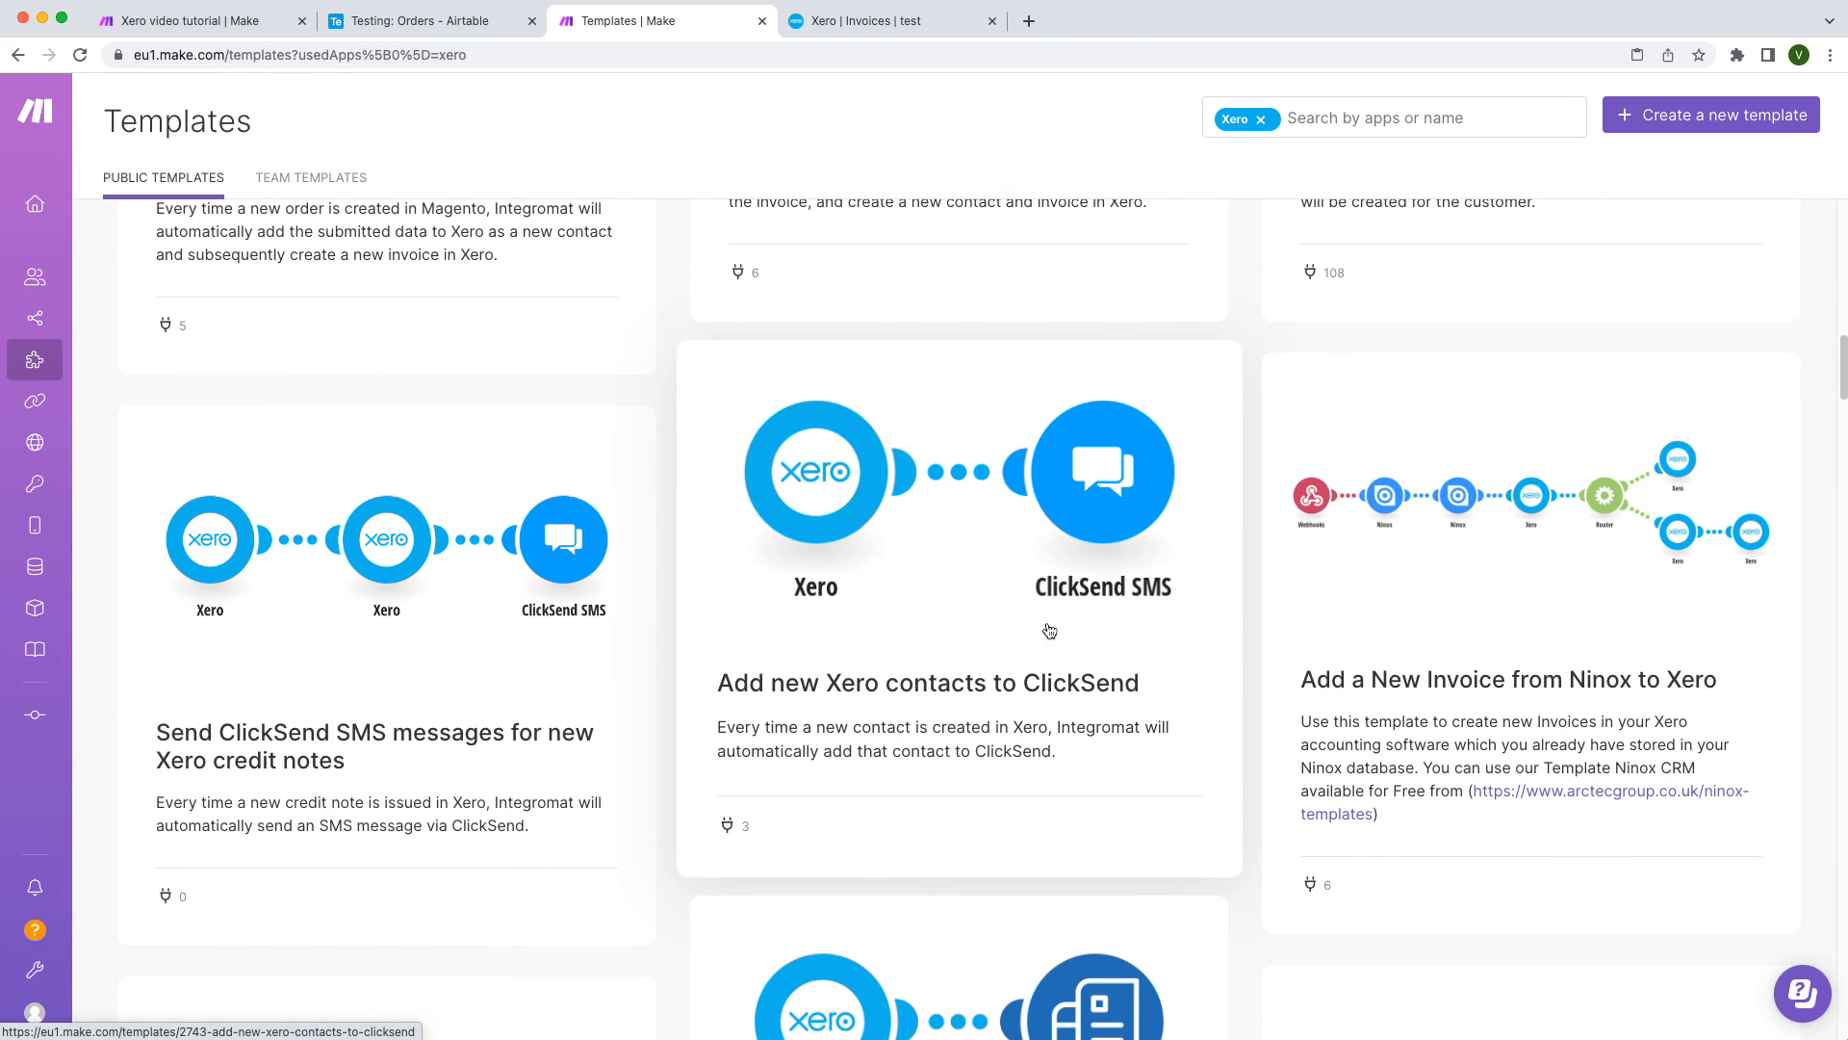
scroll(681, 642, down, 6)
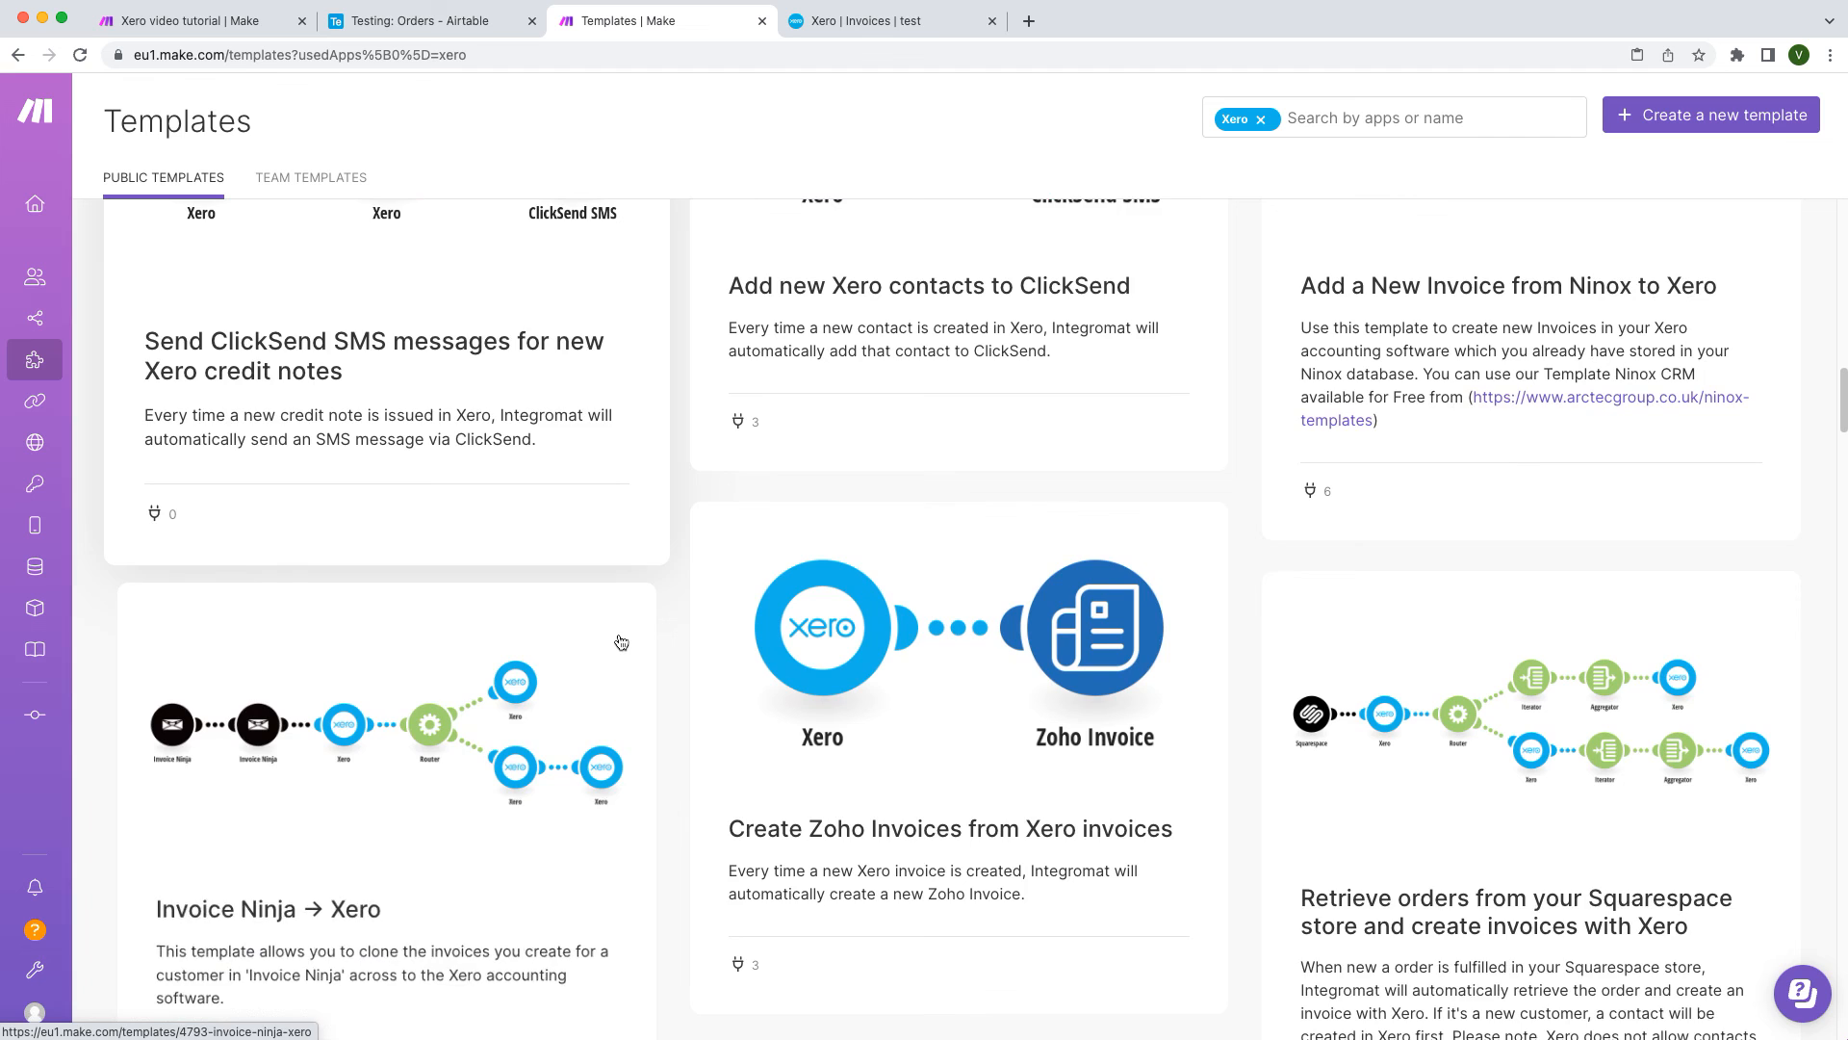
scroll(621, 642, down, 1)
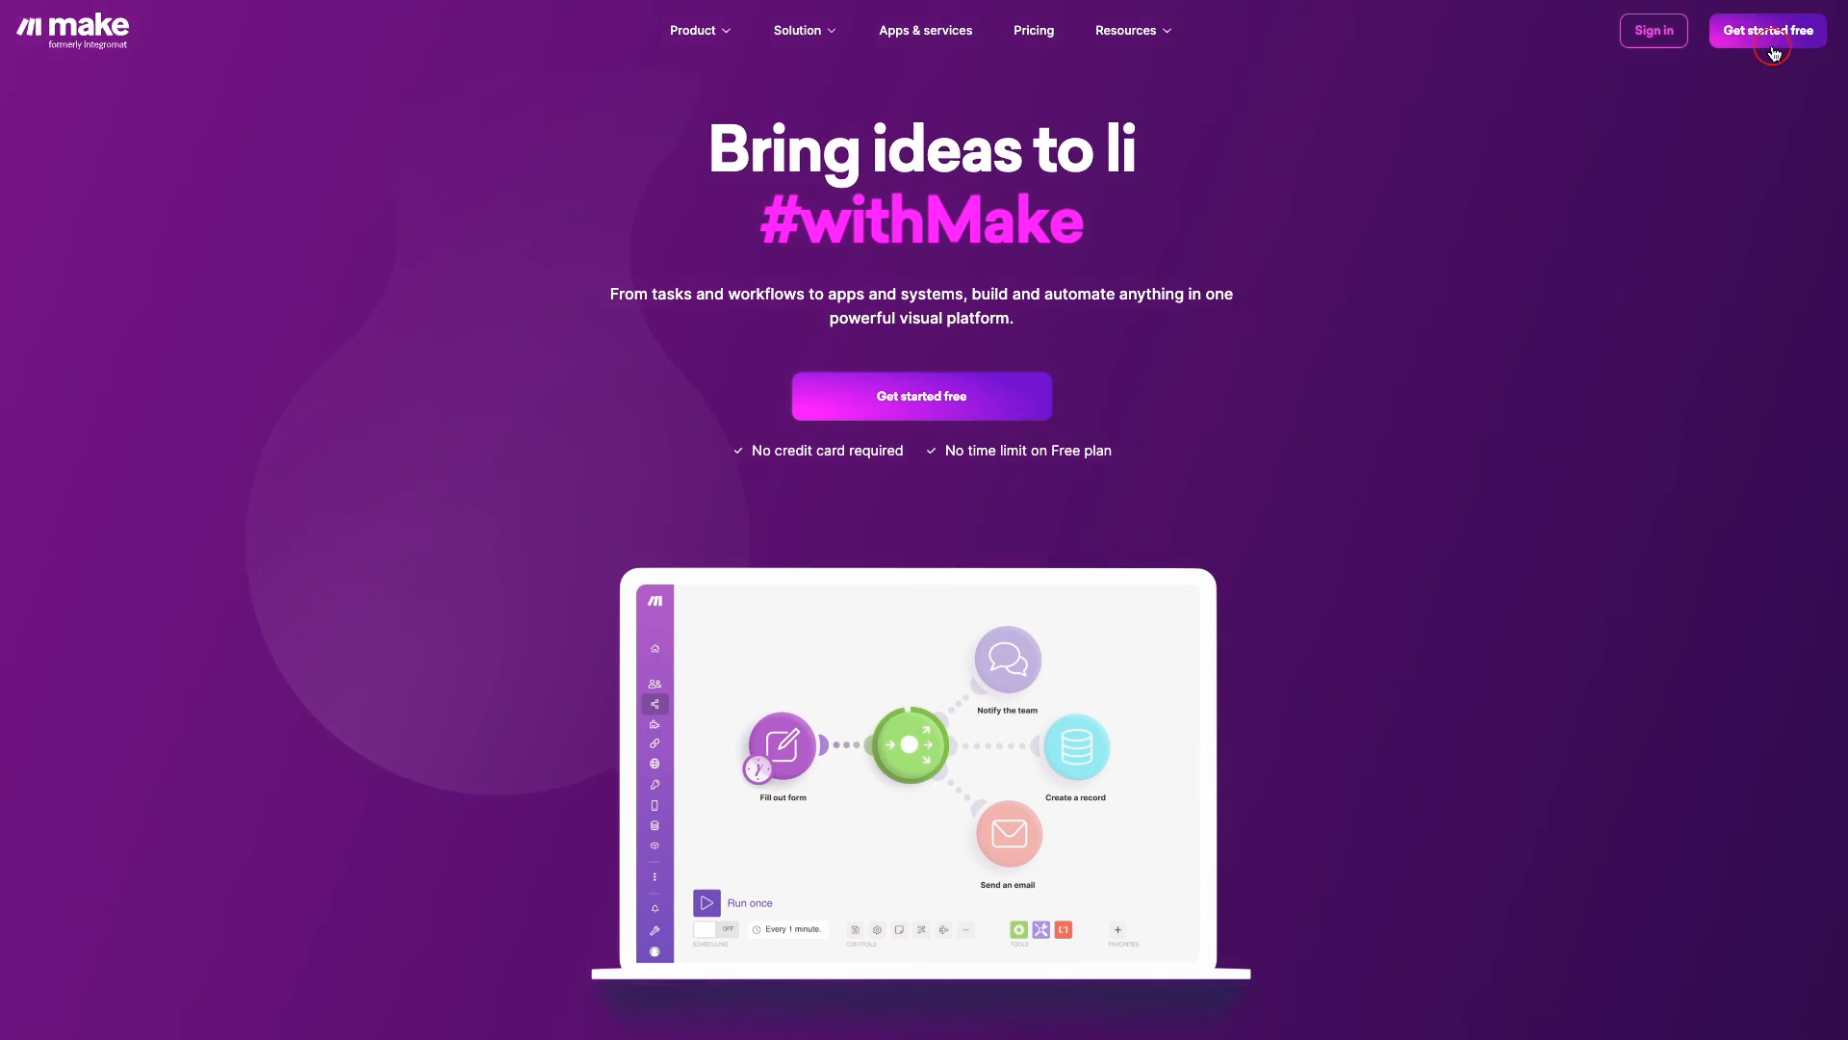
Step: Register a free account with an e-mail, password and name, accepting the terms and news updates
click(1769, 30)
text(test@gmail.com)
key(Tab)
text(•••••••••••••••••)
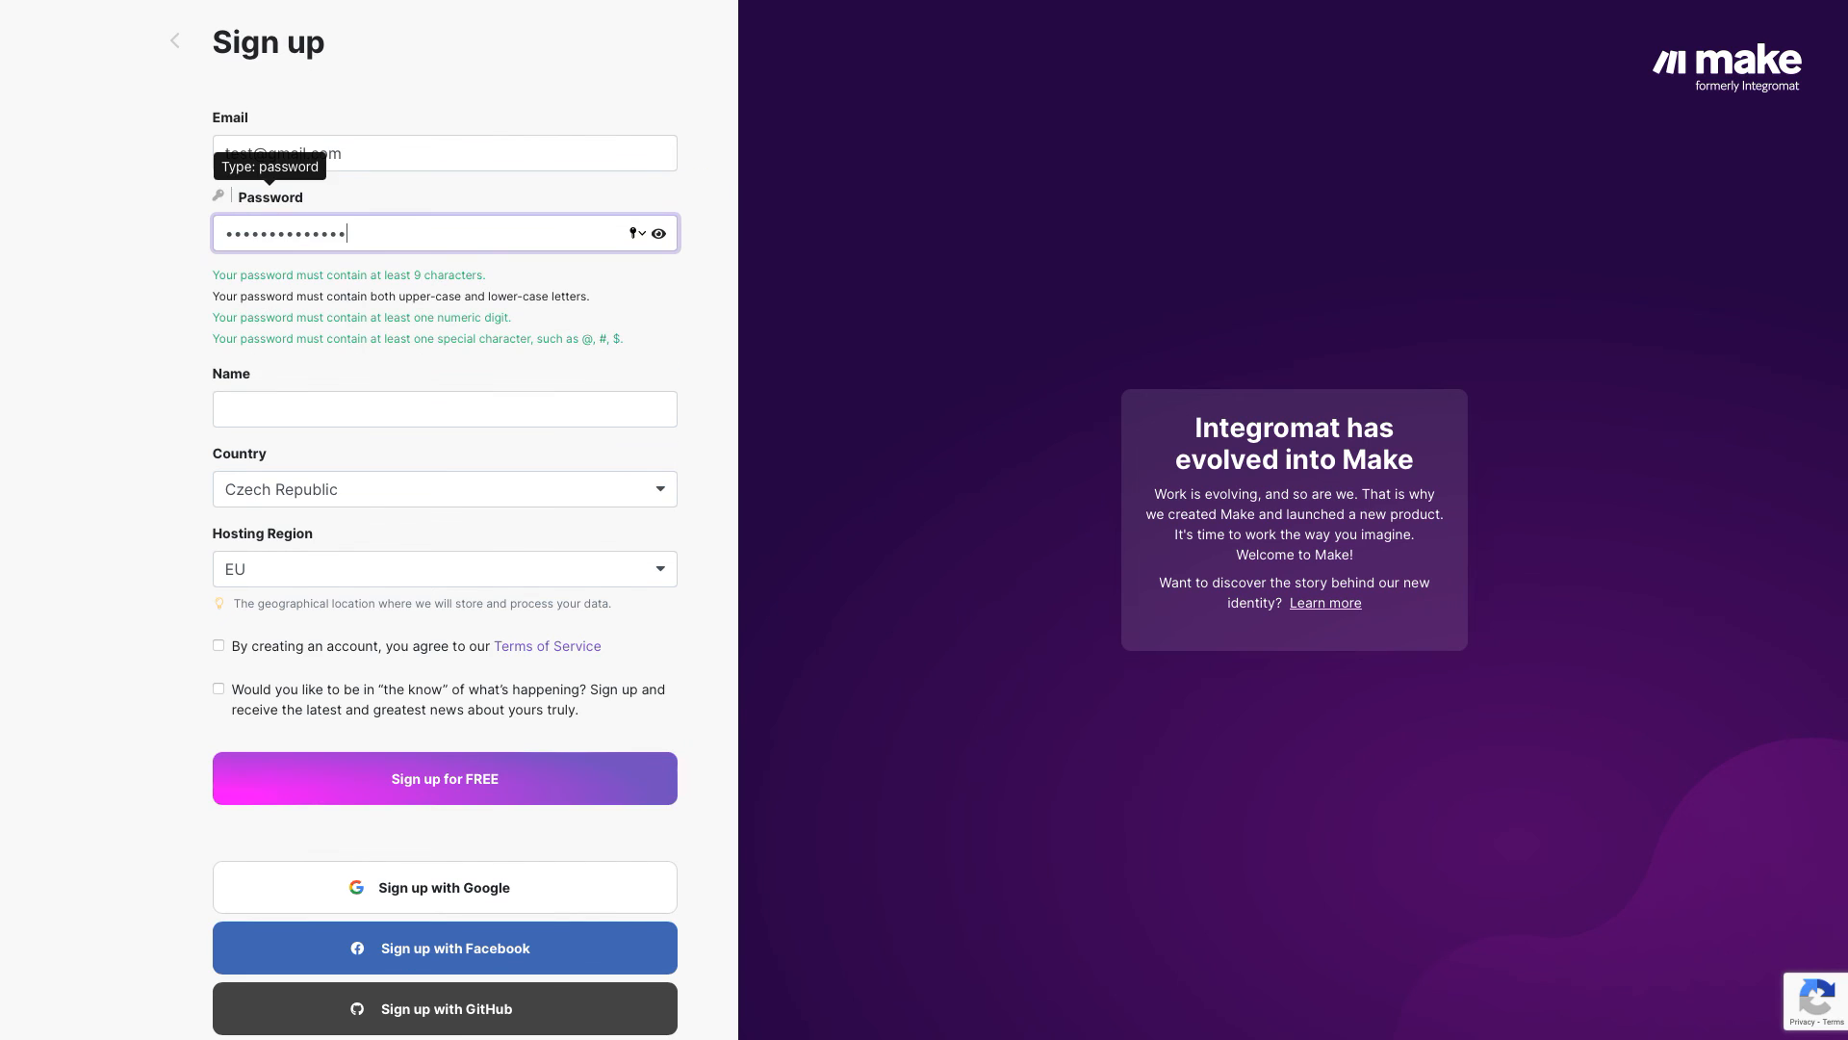
key(Tab)
text(test)
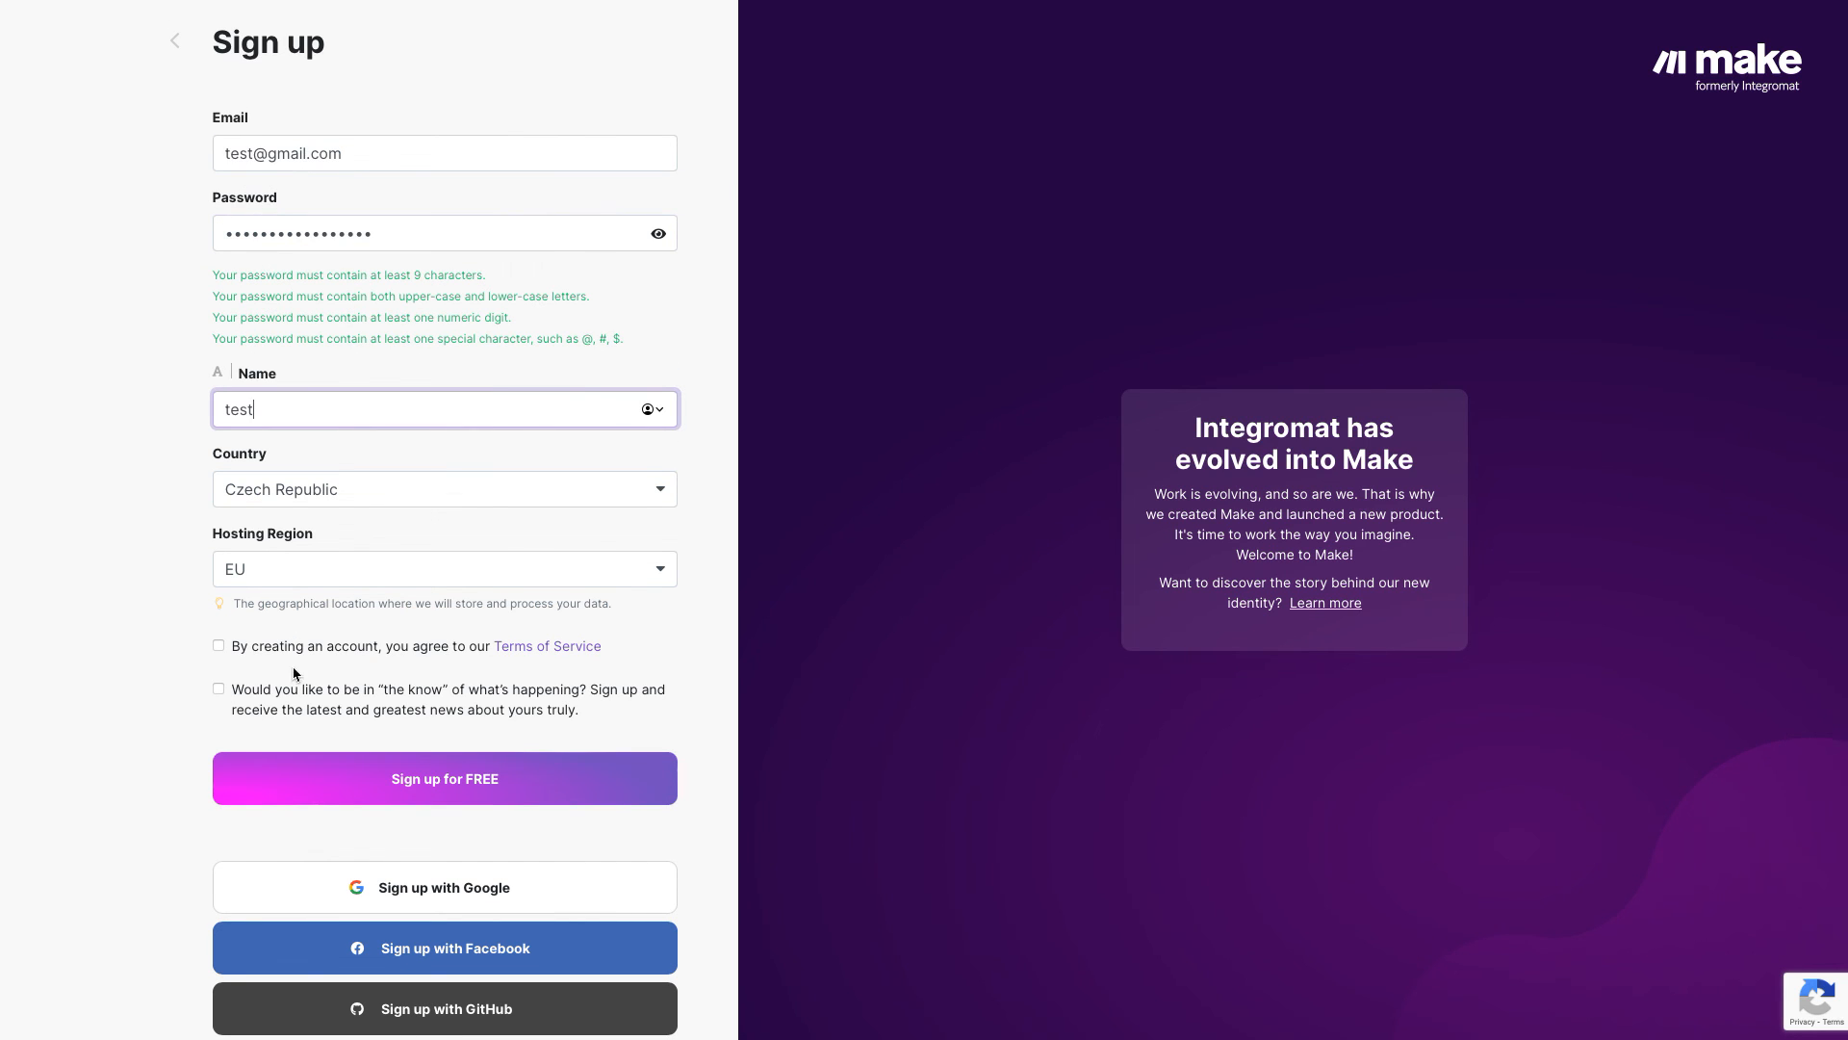
click(219, 645)
click(218, 689)
click(272, 772)
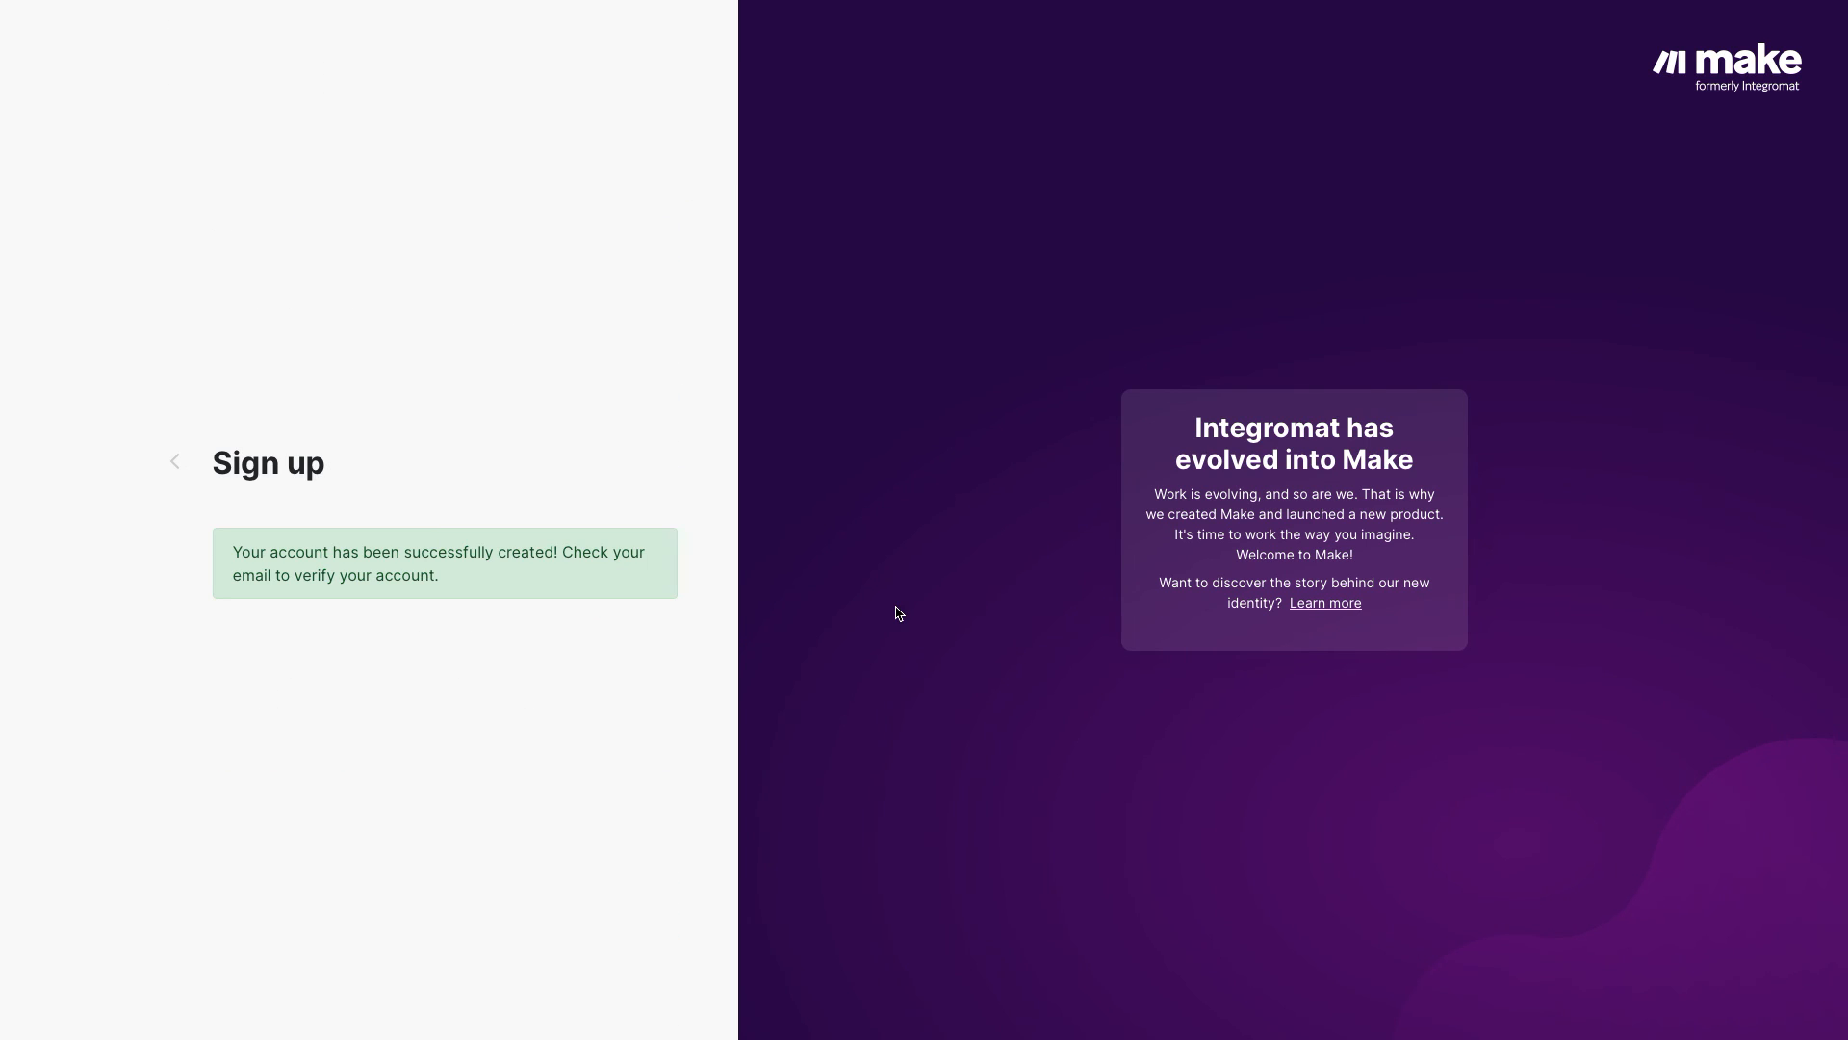